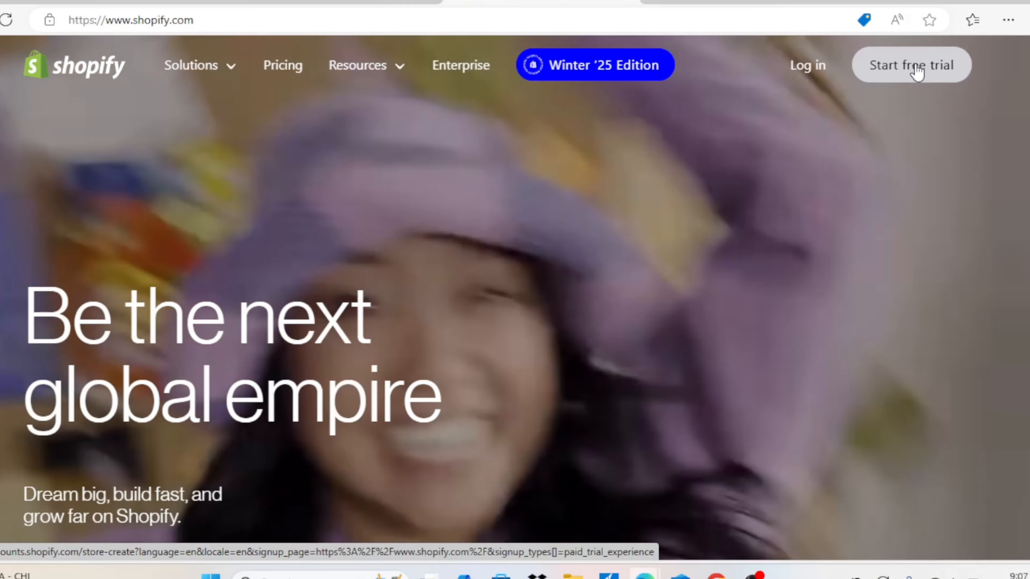
- Open Shopify's free trial sign-up page and examine the trial offer and sign-up options
click(917, 72)
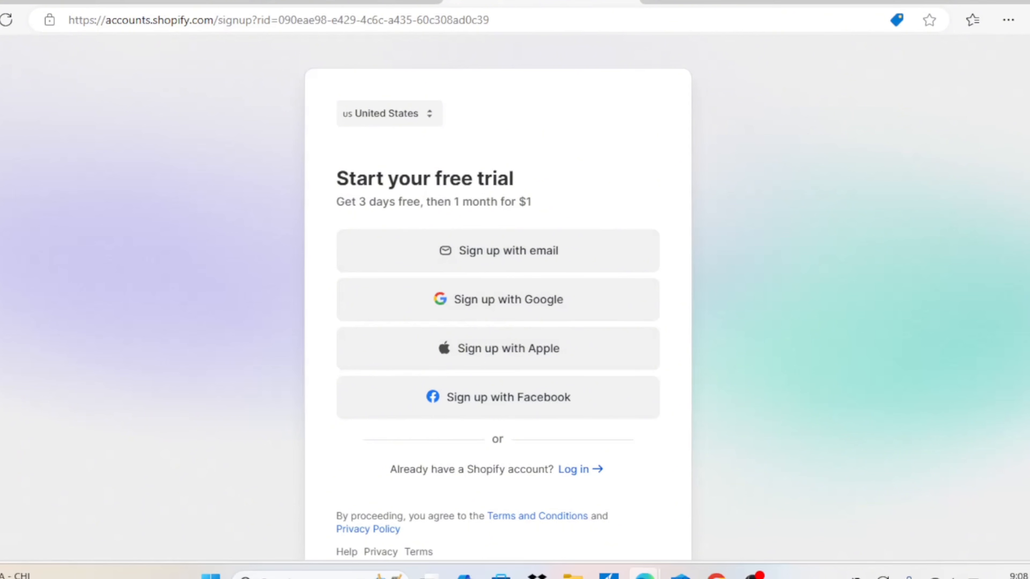
scroll(498, 306, down, 1)
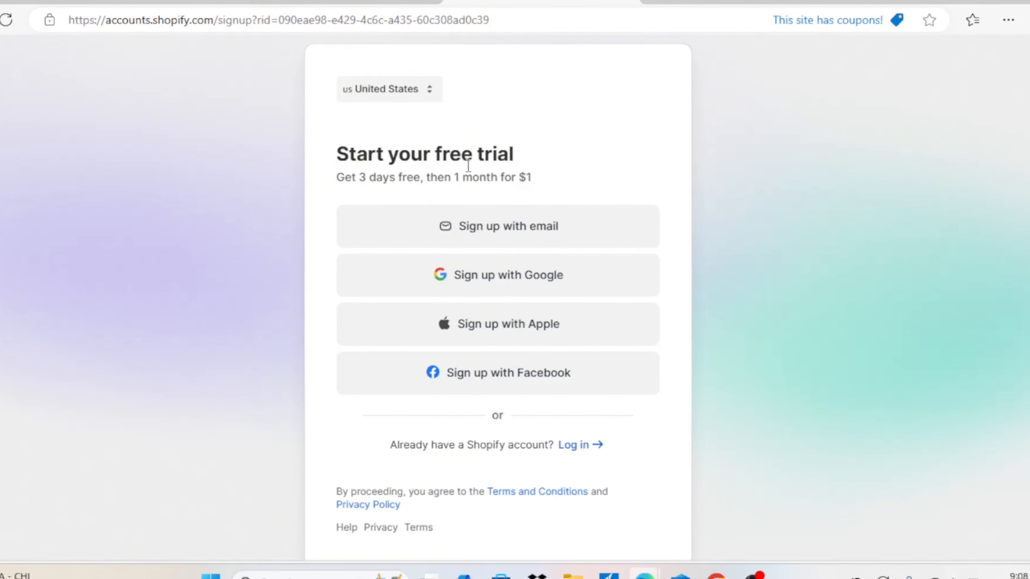
triple_click(438, 183)
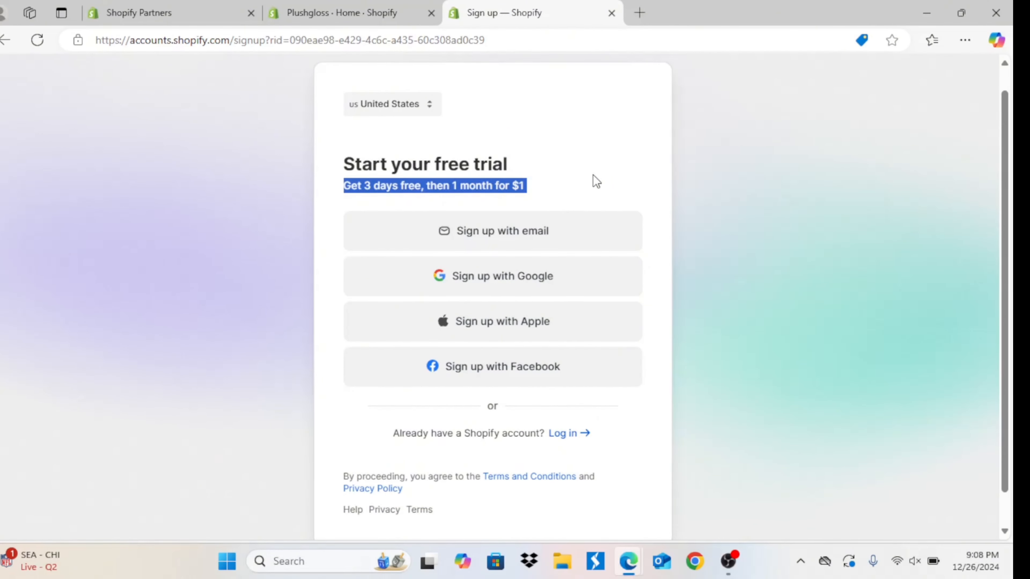
click(596, 181)
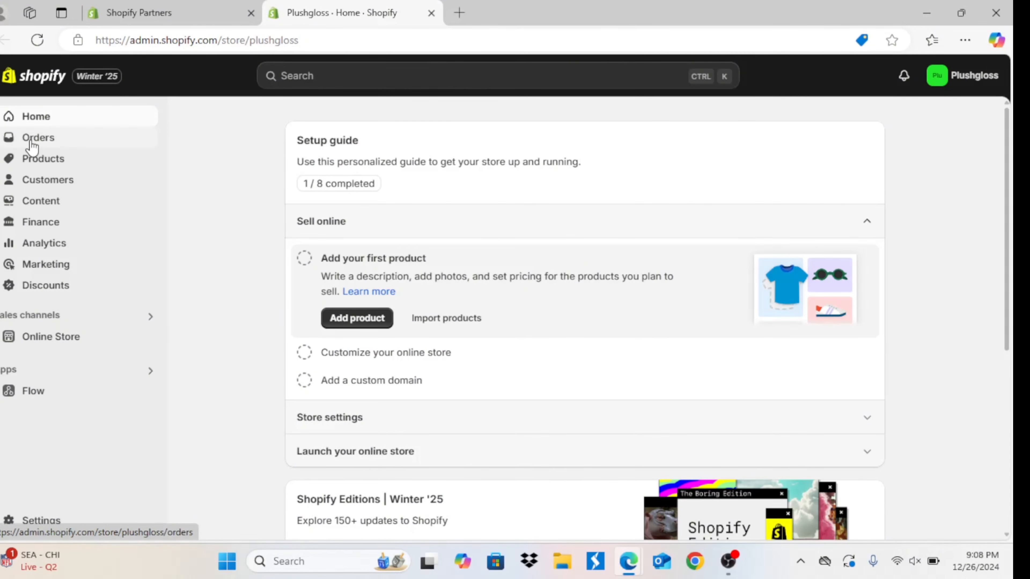
- Look through the store admin's Orders, Home, Customers, Content, Marketing and Discounts sections
click(43, 141)
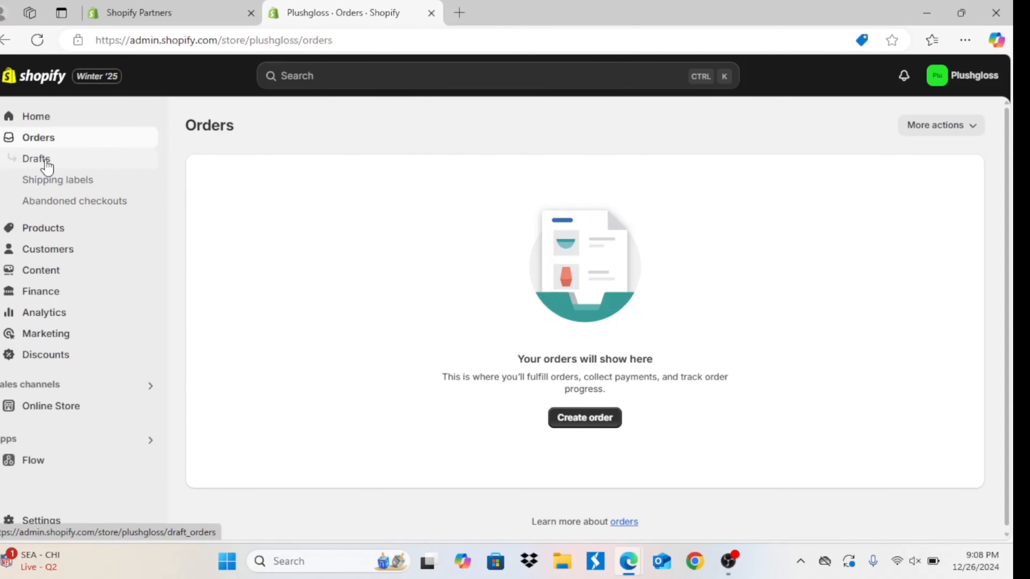
click(49, 121)
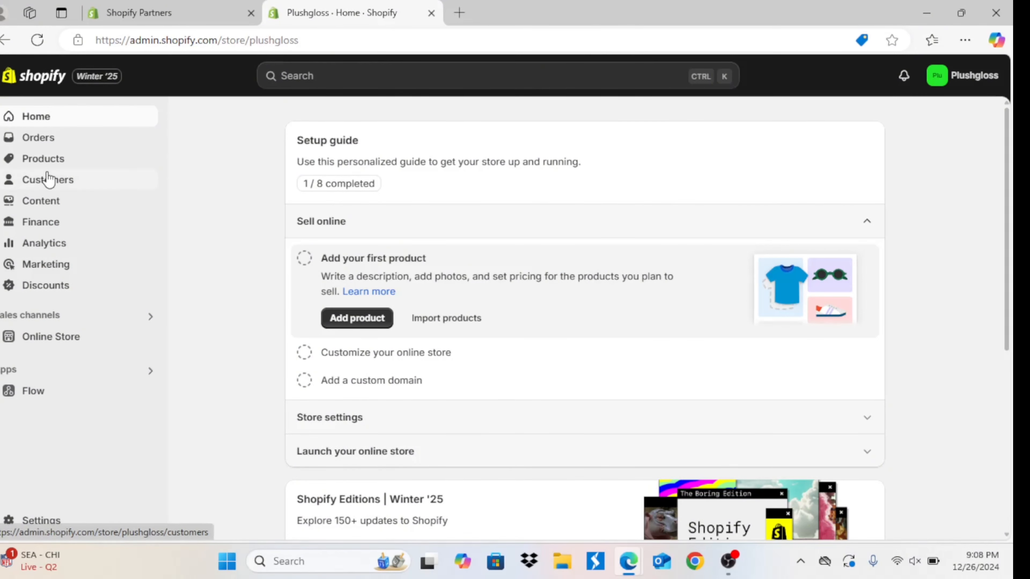
click(52, 185)
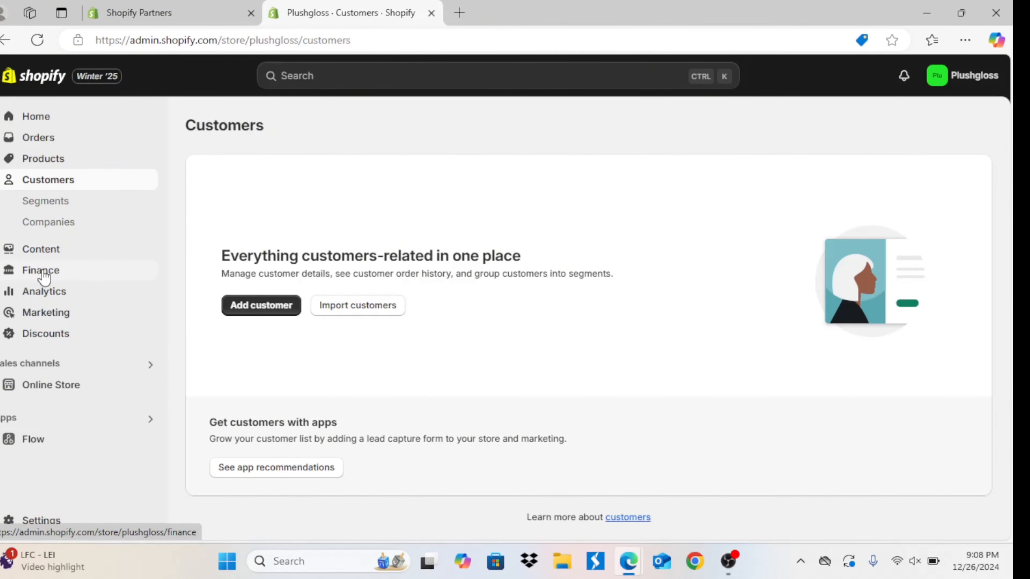
click(42, 291)
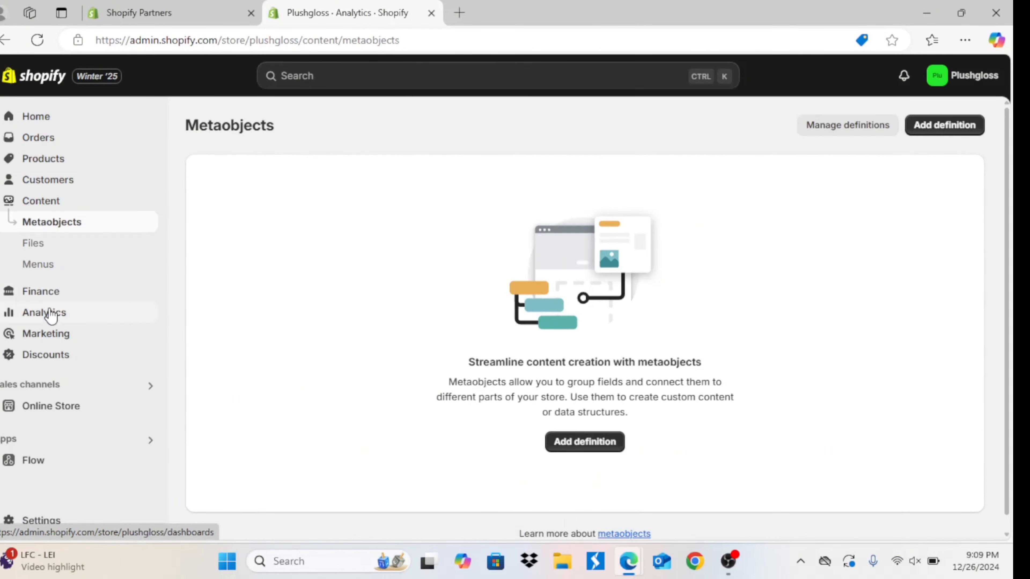
click(52, 337)
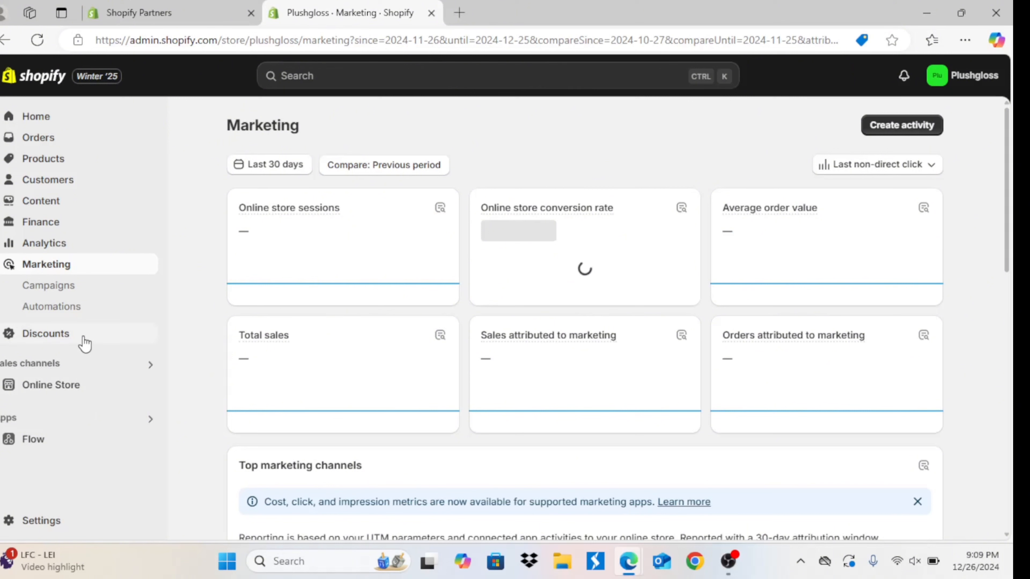
click(57, 342)
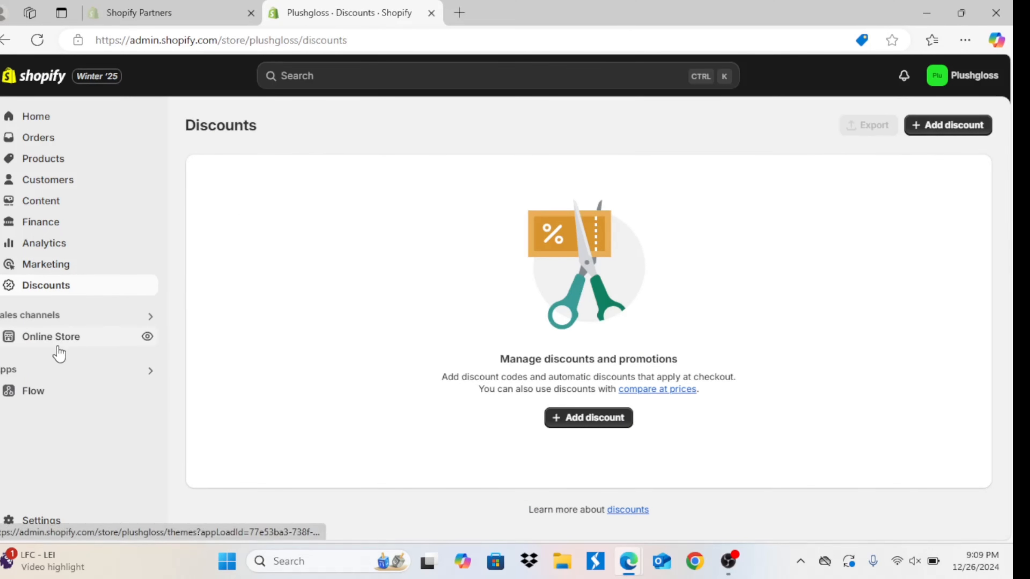
- Open the store settings and review the general and payment settings
click(41, 524)
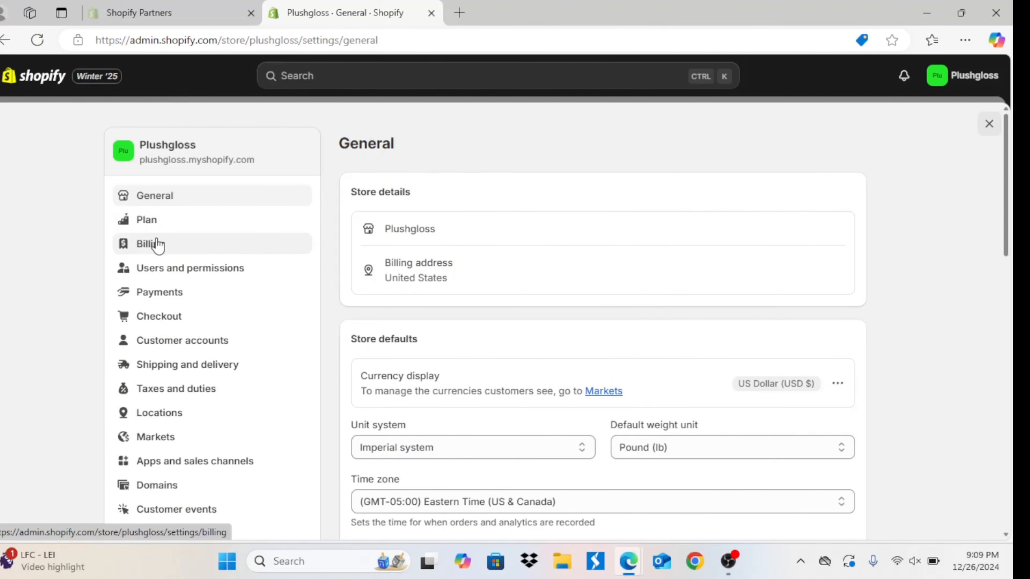
click(159, 293)
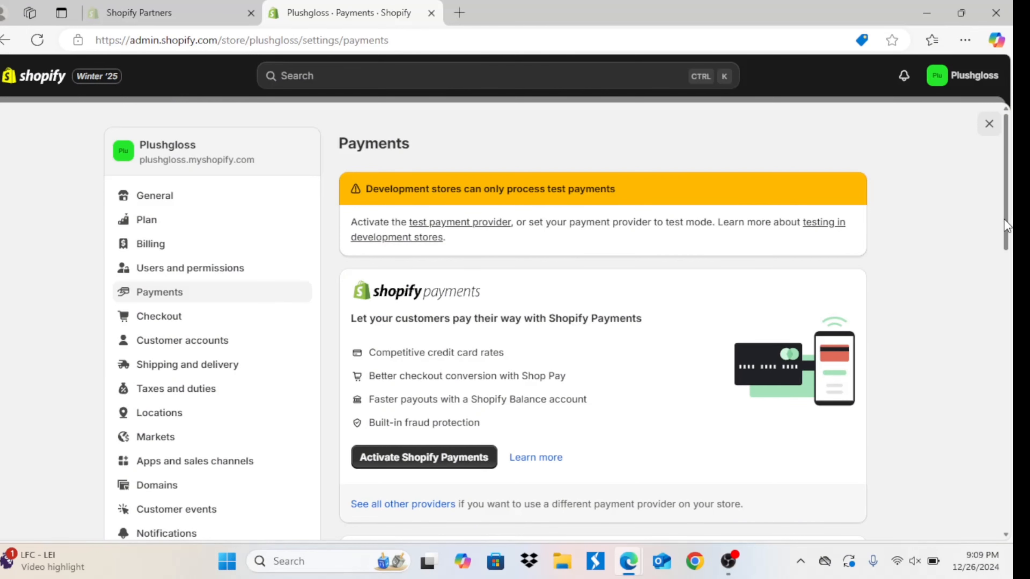
mouse_move(1004, 220)
mouse_down()
mouse_move(993, 402)
mouse_move(984, 219)
mouse_up()
- Review the options for changing the myshopify.com domain and buying a new one, and leave the store settings
click(161, 489)
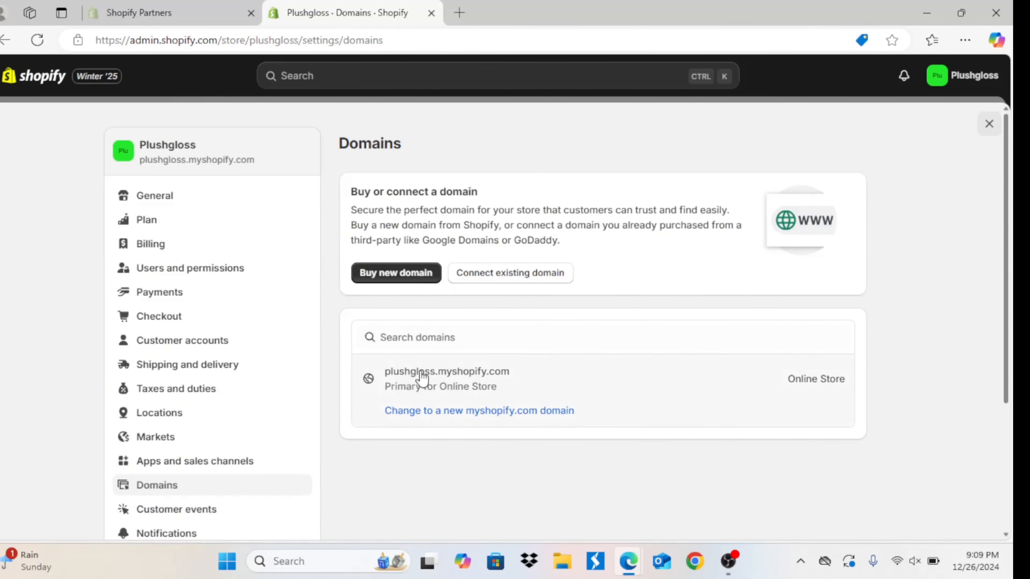
click(505, 410)
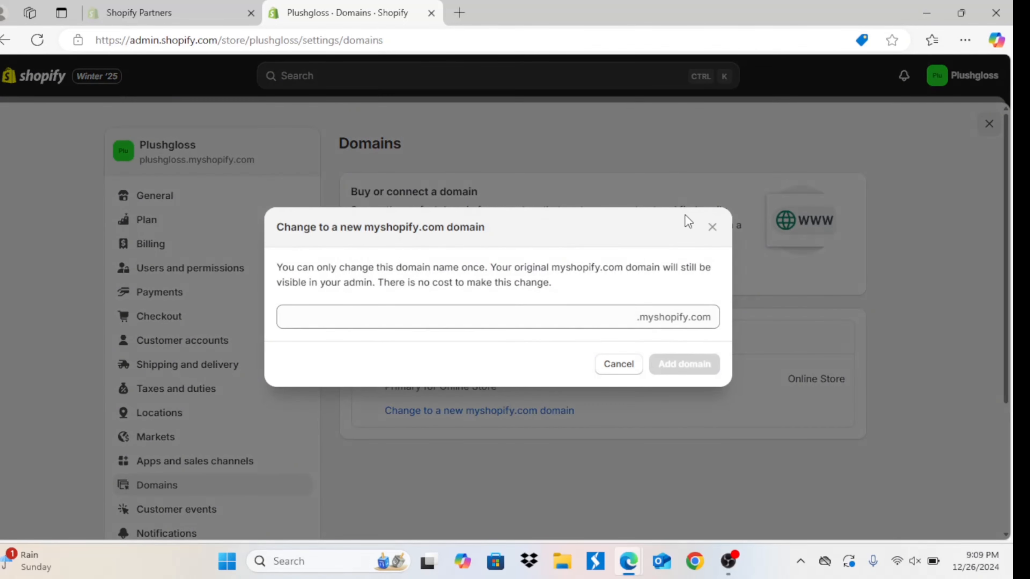
click(713, 233)
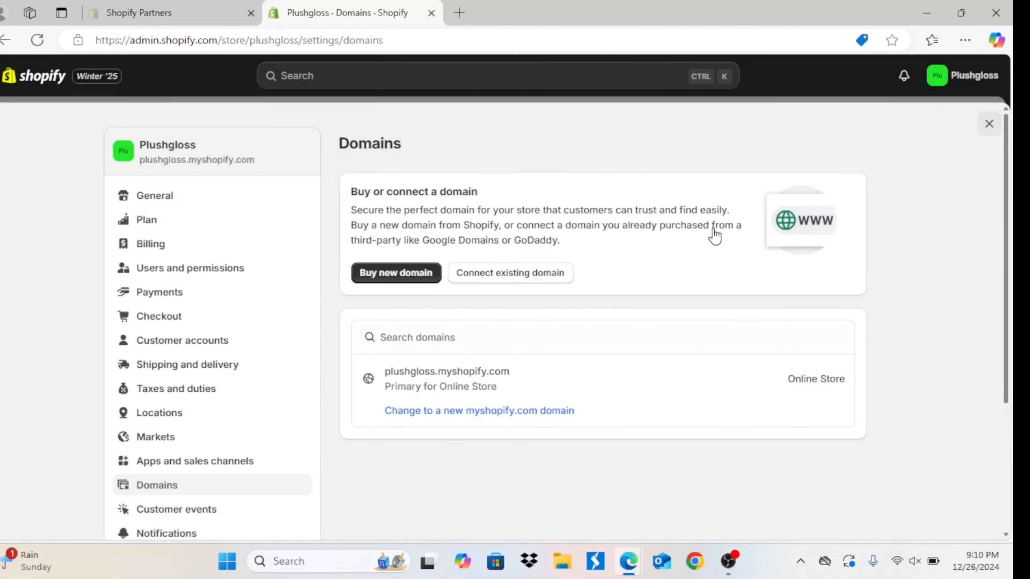
click(425, 275)
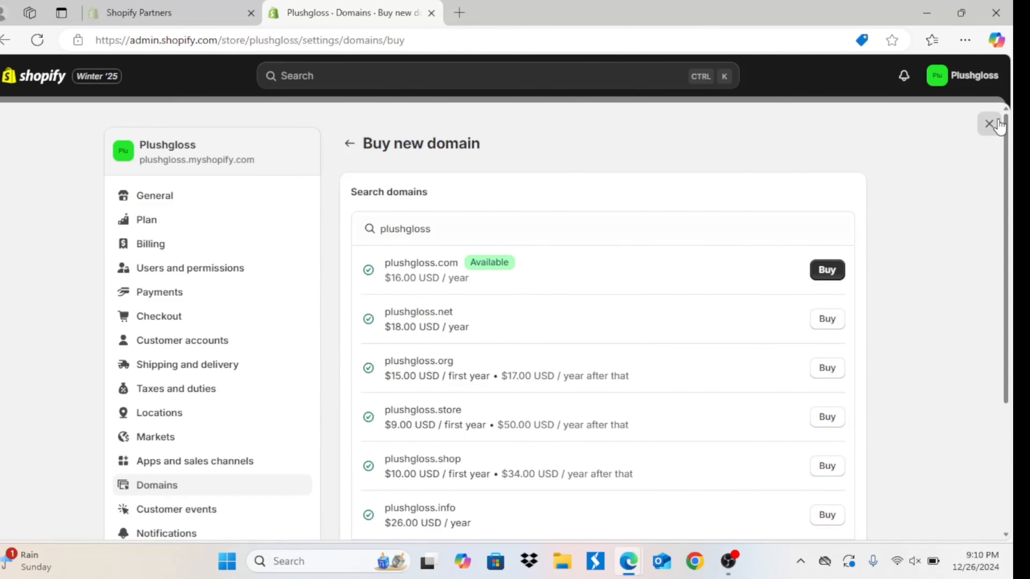
click(990, 124)
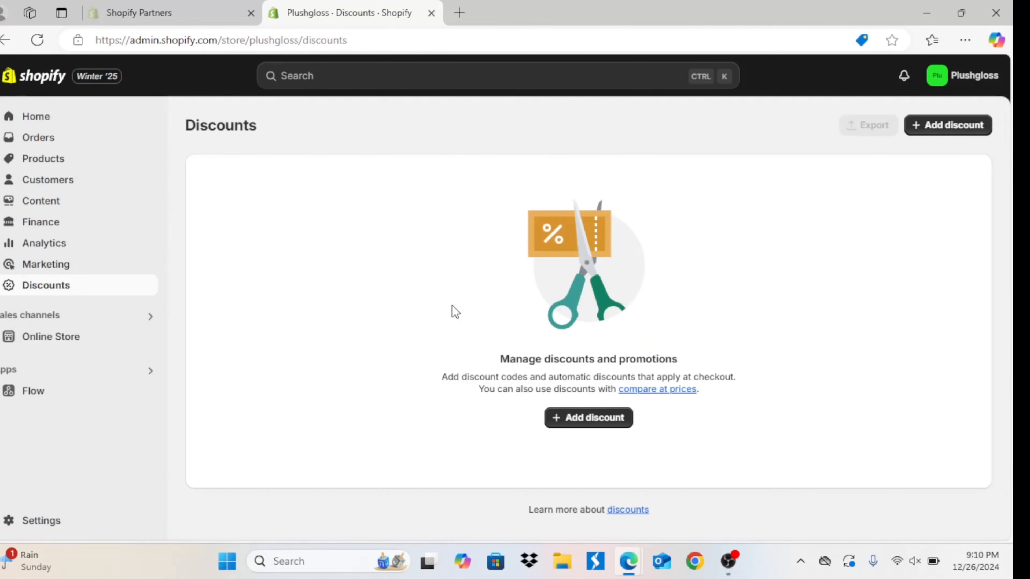
- Open the online store's themes page, look over the offered themes and visit the Theme Store
click(62, 342)
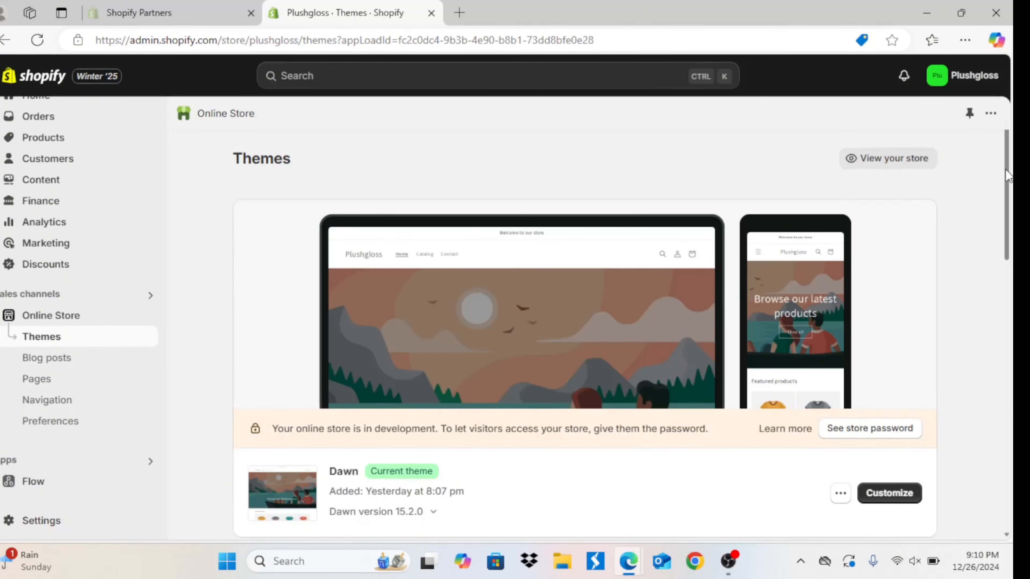
scroll(1009, 177, down, 5)
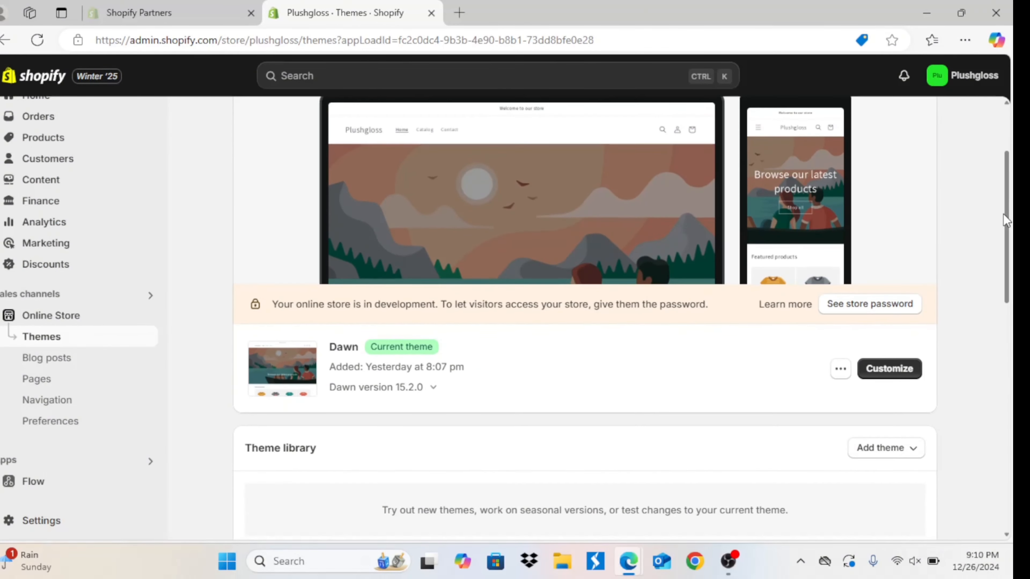
drag(1000, 264, 994, 451)
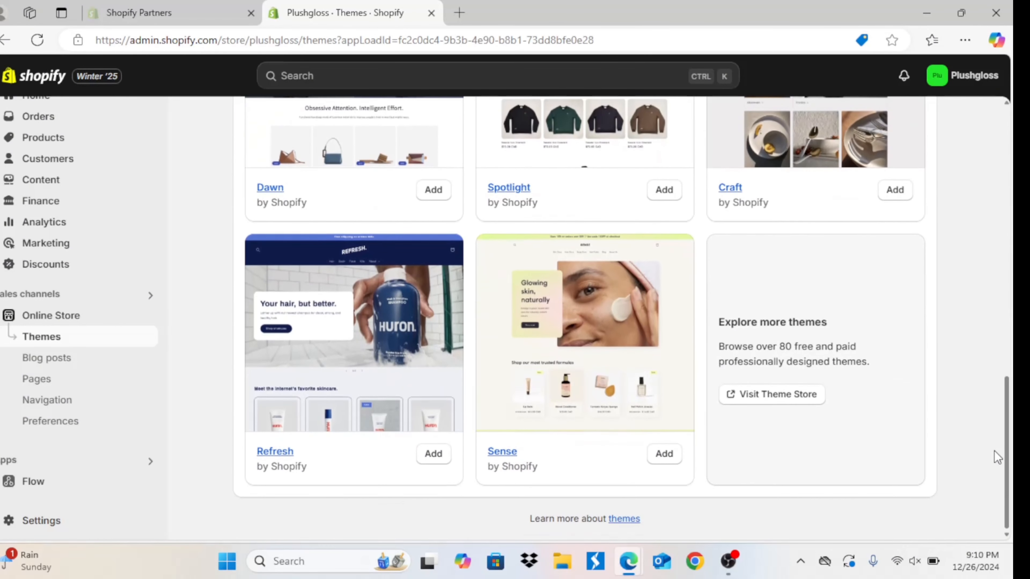
click(784, 396)
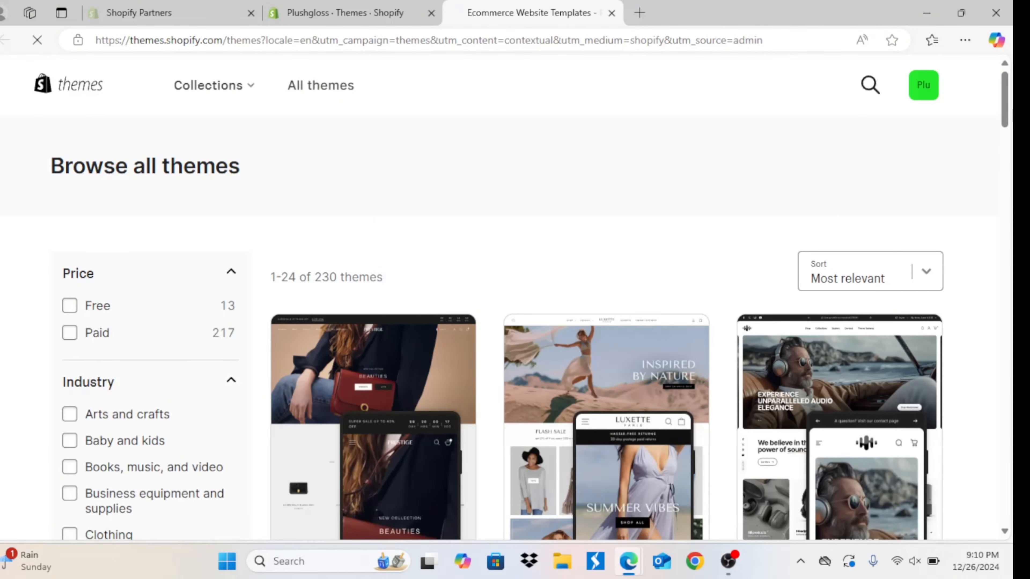
- Filter the Theme Store listing to free themes for the Health and beauty industry
mouse_move(1005, 94)
mouse_down()
mouse_move(999, 154)
mouse_move(991, 95)
mouse_up()
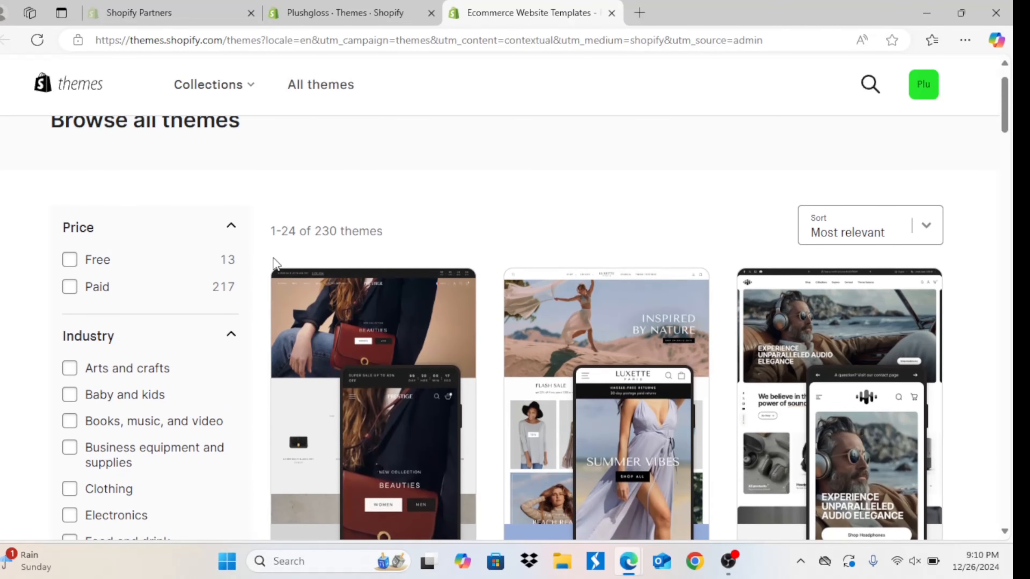
click(70, 260)
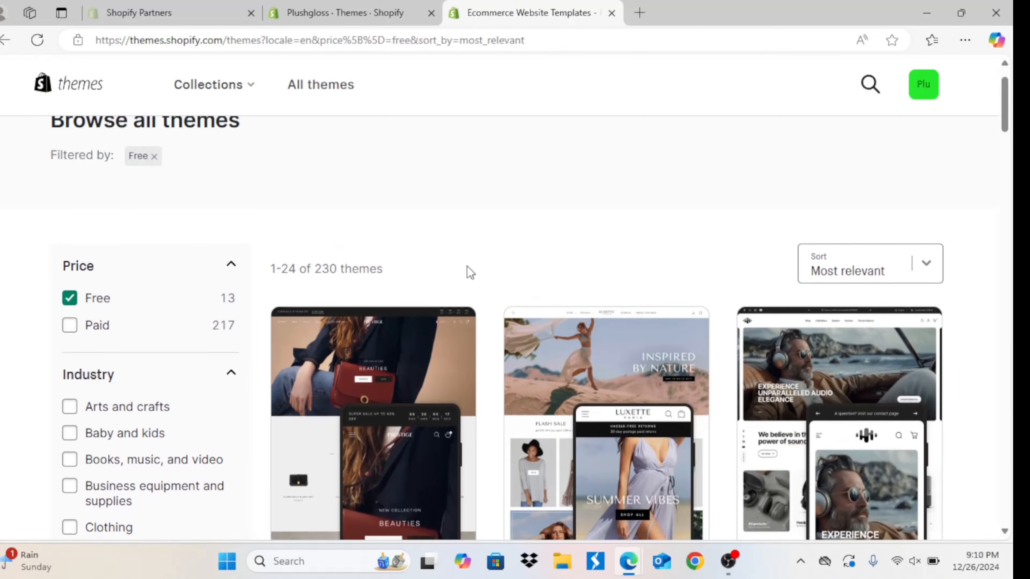
drag(1007, 117, 64, 457)
click(70, 459)
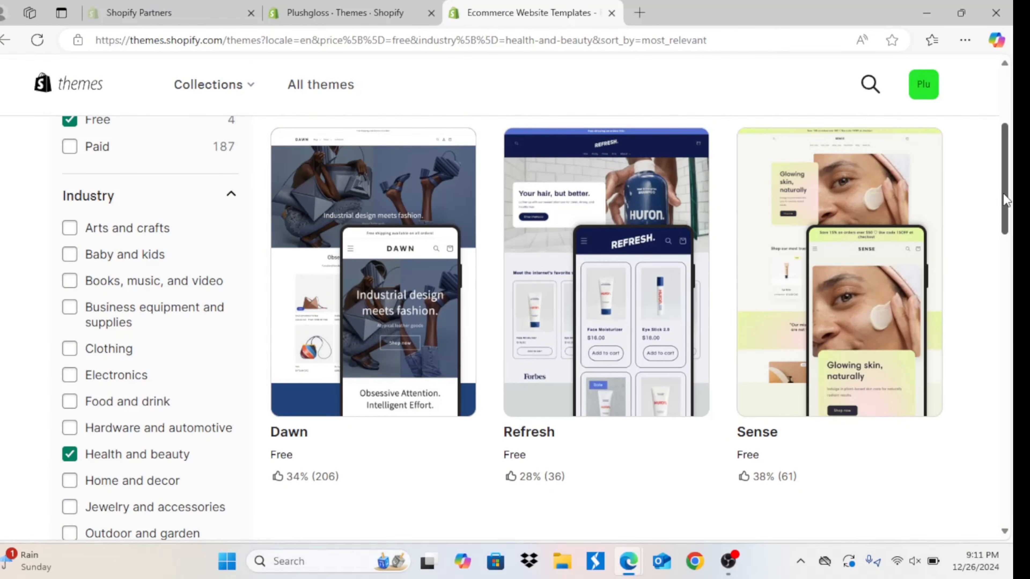
- Open the free Dawn theme from the filtered listing and add it to the store
mouse_move(1004, 194)
mouse_down()
mouse_move(1004, 181)
mouse_move(1004, 193)
mouse_up()
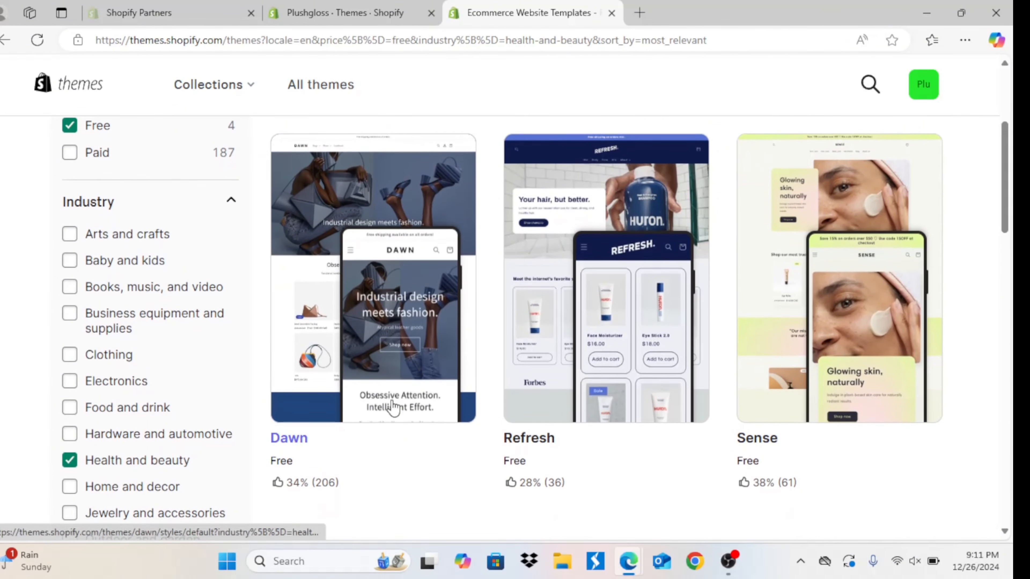
click(385, 330)
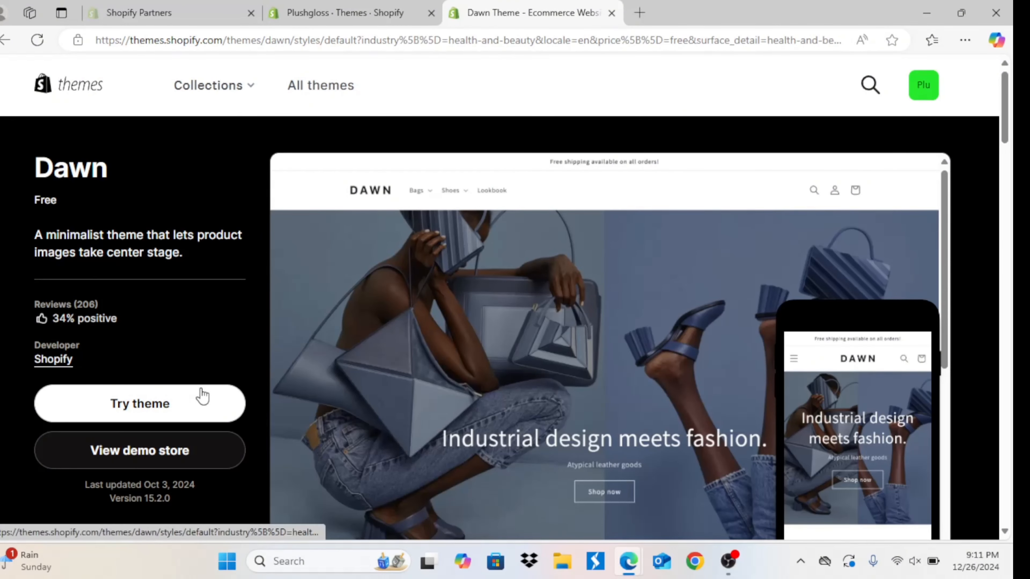
click(187, 410)
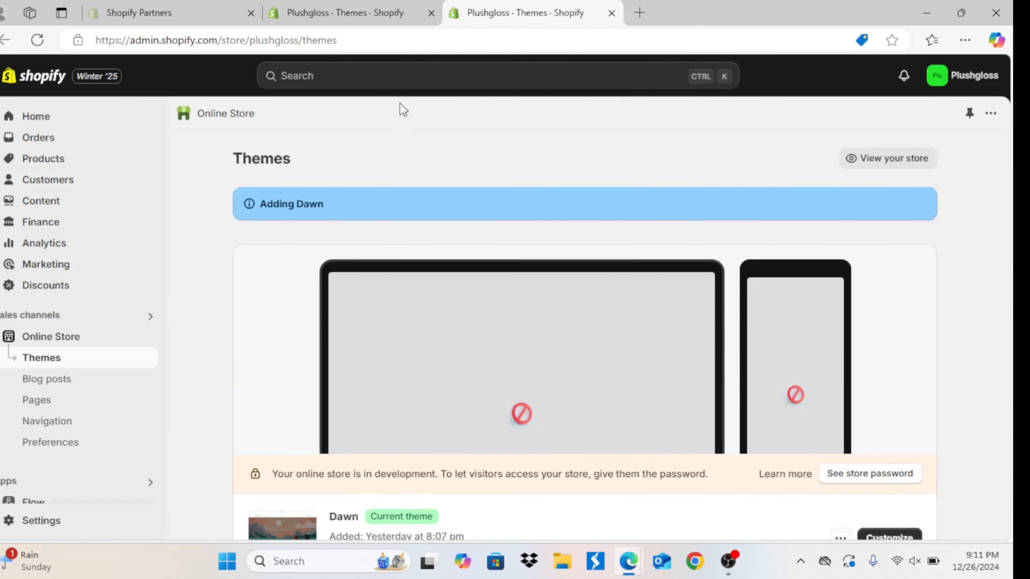
- Return to the store's themes page and open the current Dawn theme for customizing
click(399, 11)
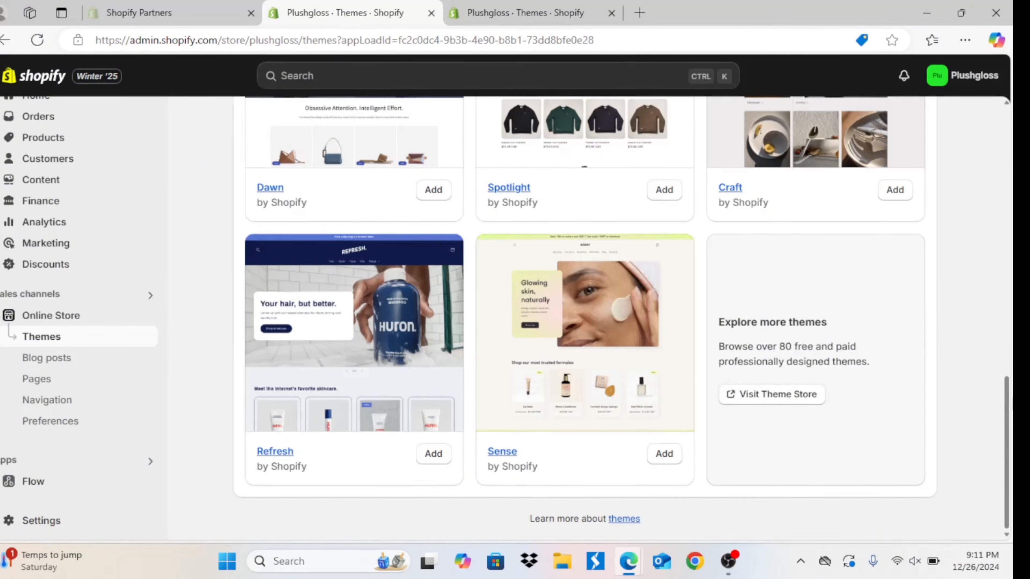
drag(1007, 418, 1010, 339)
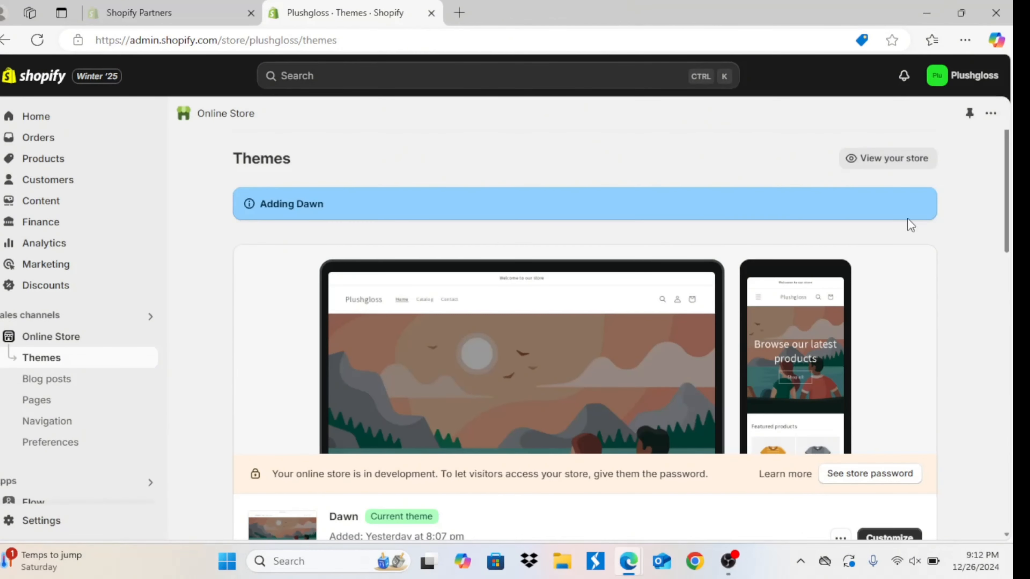
scroll(1006, 212, down, 3)
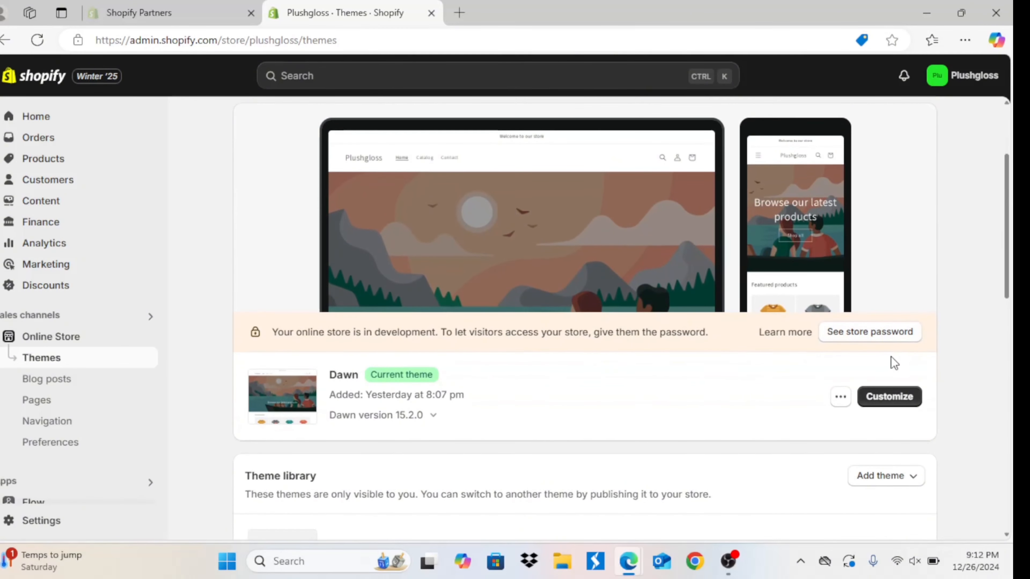
click(890, 396)
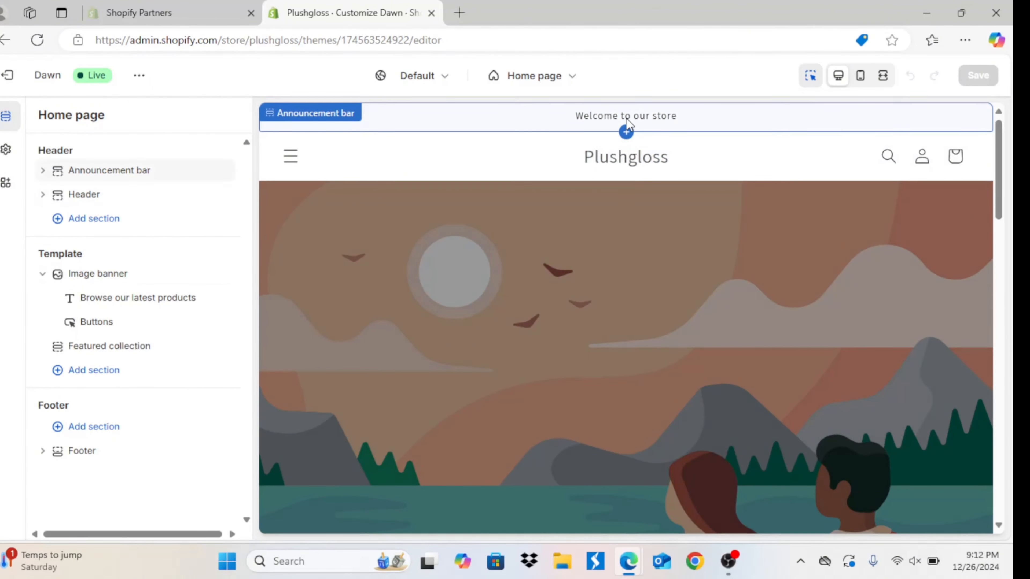
- Set the announcement bar's color scheme to Scheme 4 and look over its remaining settings
click(644, 118)
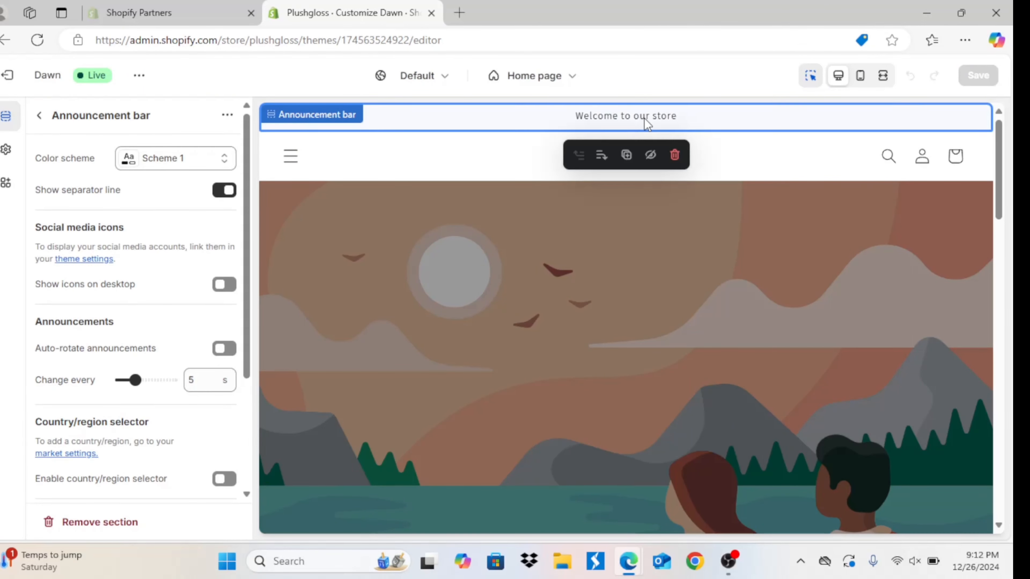
click(193, 160)
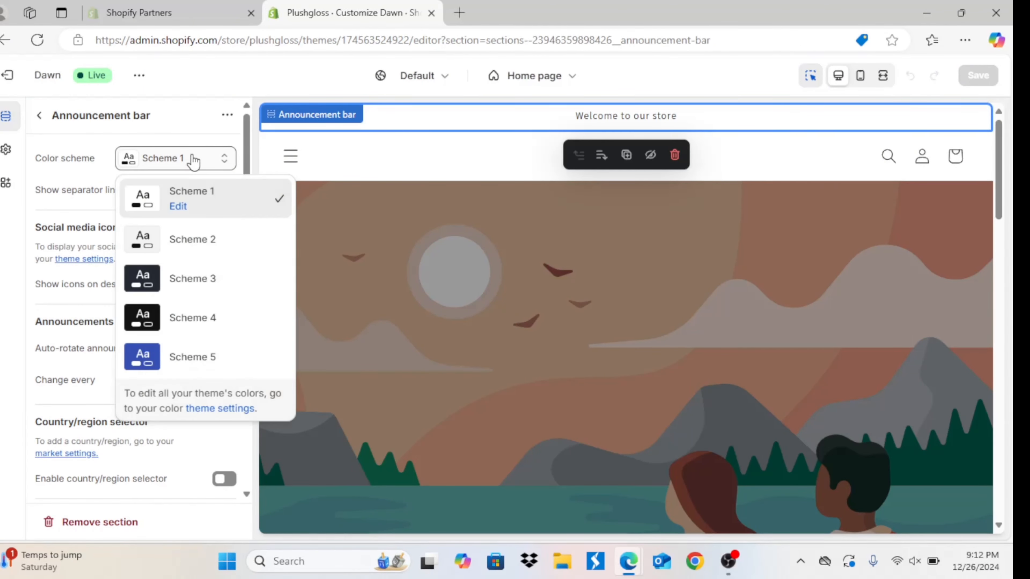
click(175, 324)
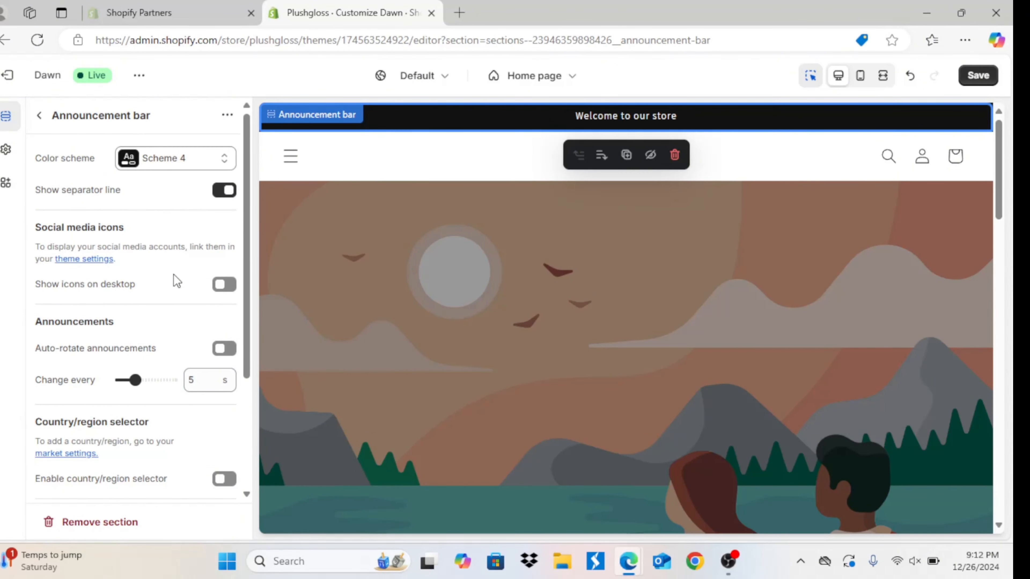
drag(249, 314, 241, 460)
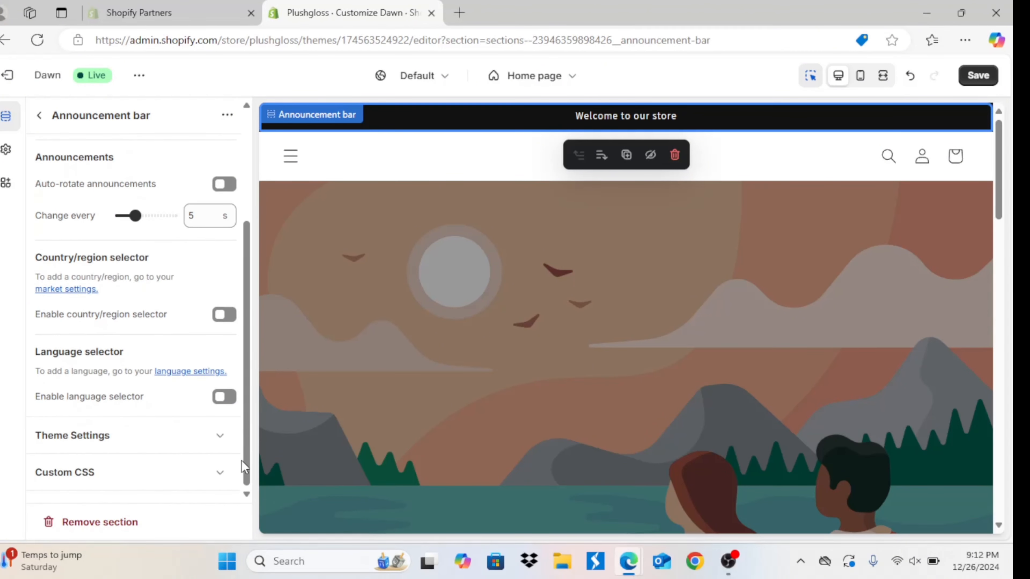
- Set the header section's desktop logo position to Middle center
click(39, 118)
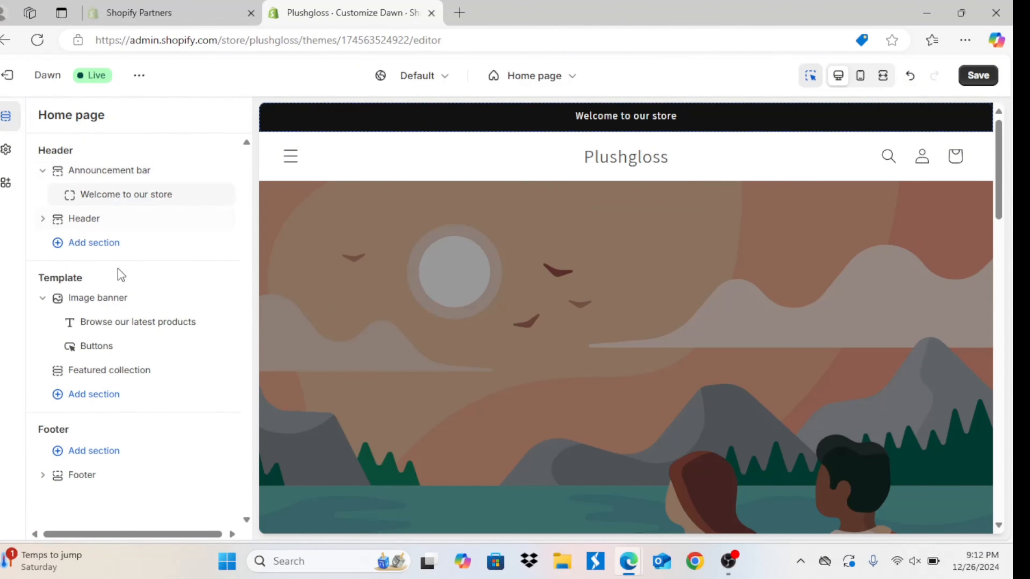
click(604, 164)
click(186, 163)
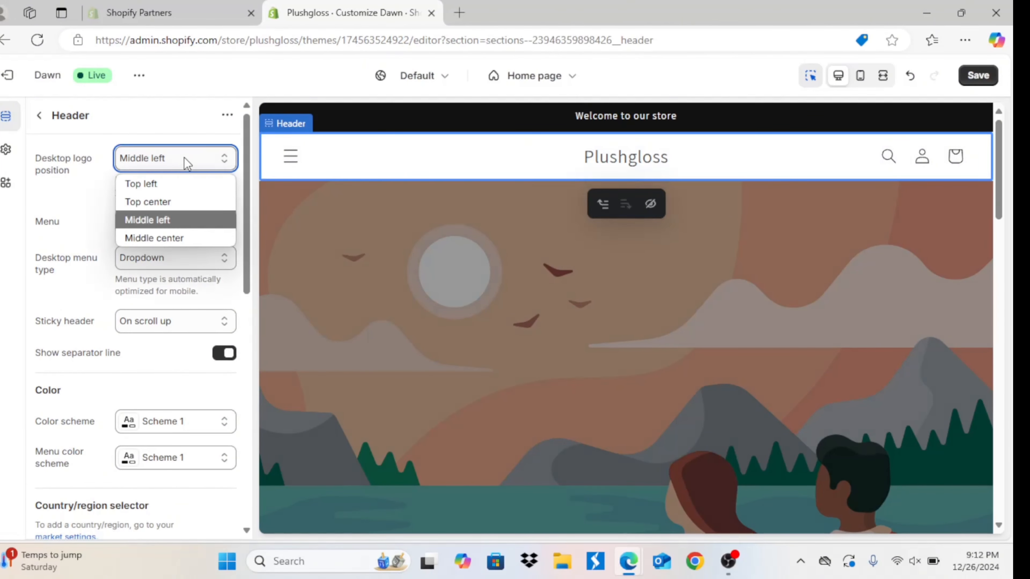
click(170, 237)
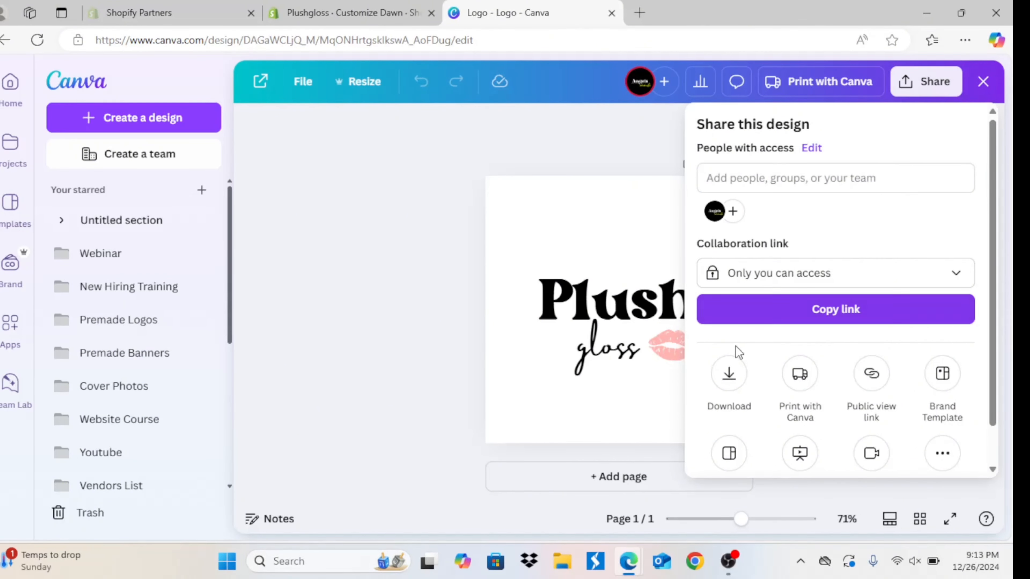
- Download the Plush gloss logo from Canva as a PNG with a transparent background and return to the Shopify theme editor
click(729, 373)
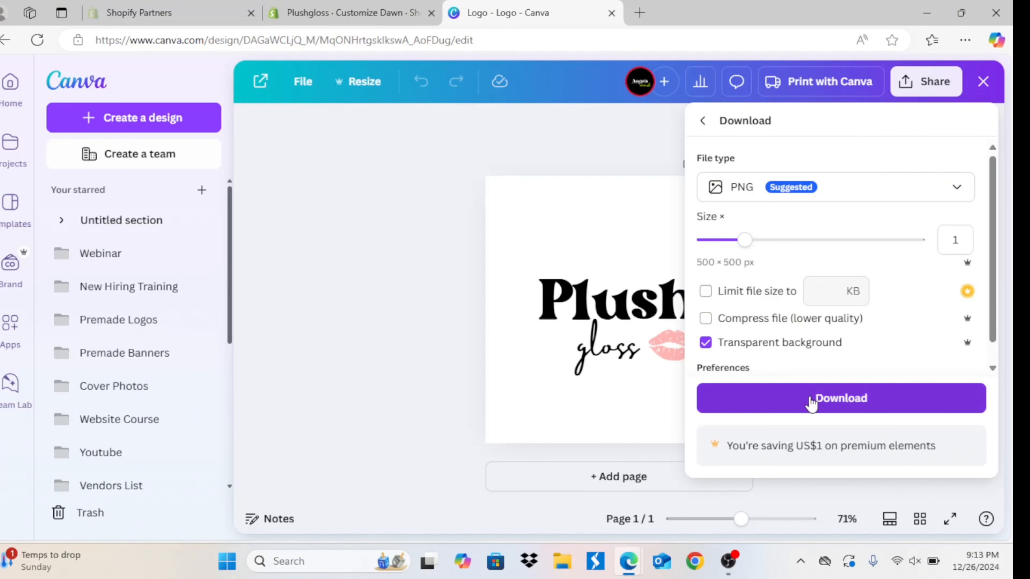
click(799, 399)
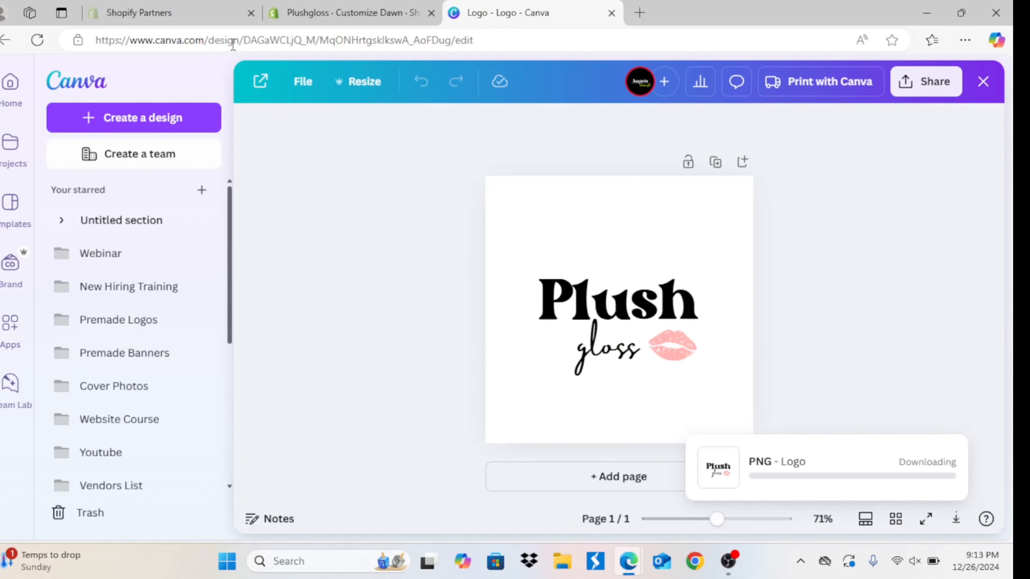
click(337, 11)
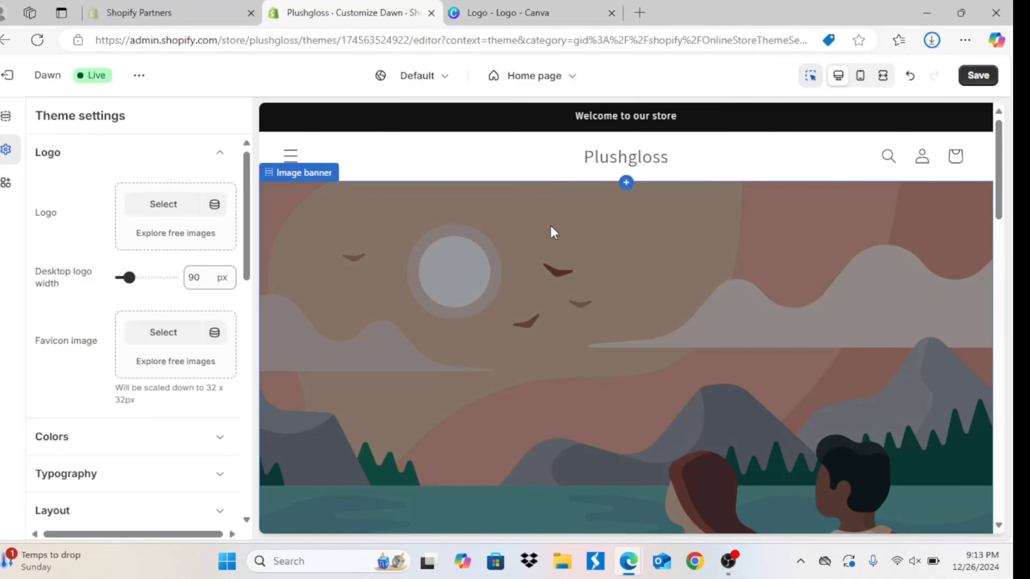
- Upload the downloaded Plush gloss logo file and apply it as the store logo in the theme settings
click(163, 205)
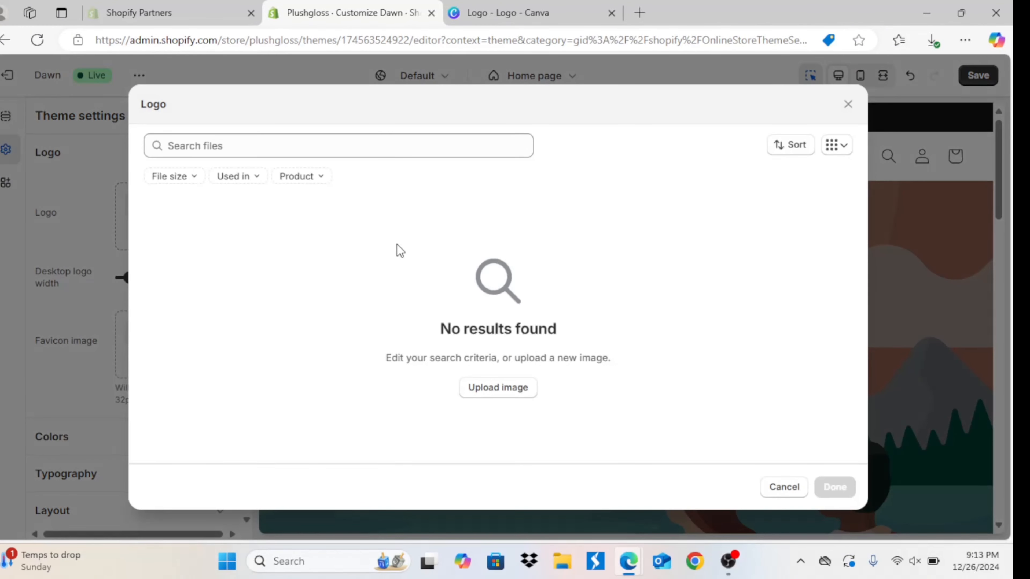
click(514, 397)
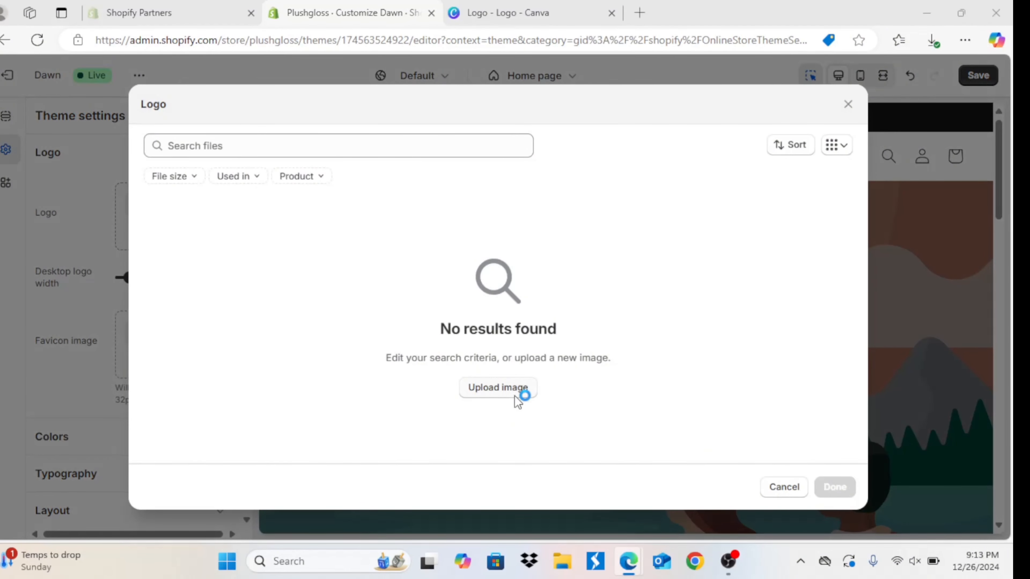
double_click(158, 160)
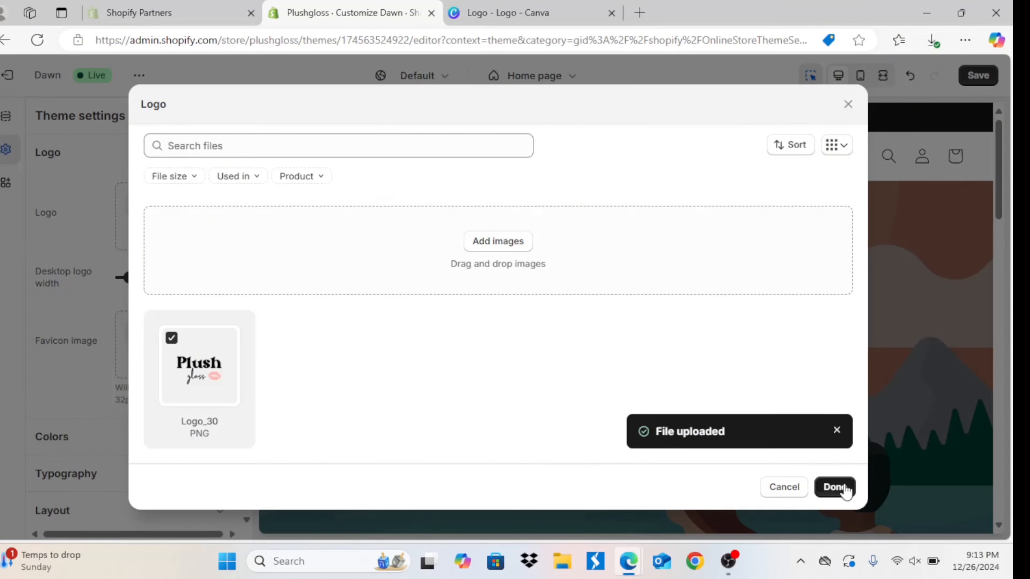
click(844, 487)
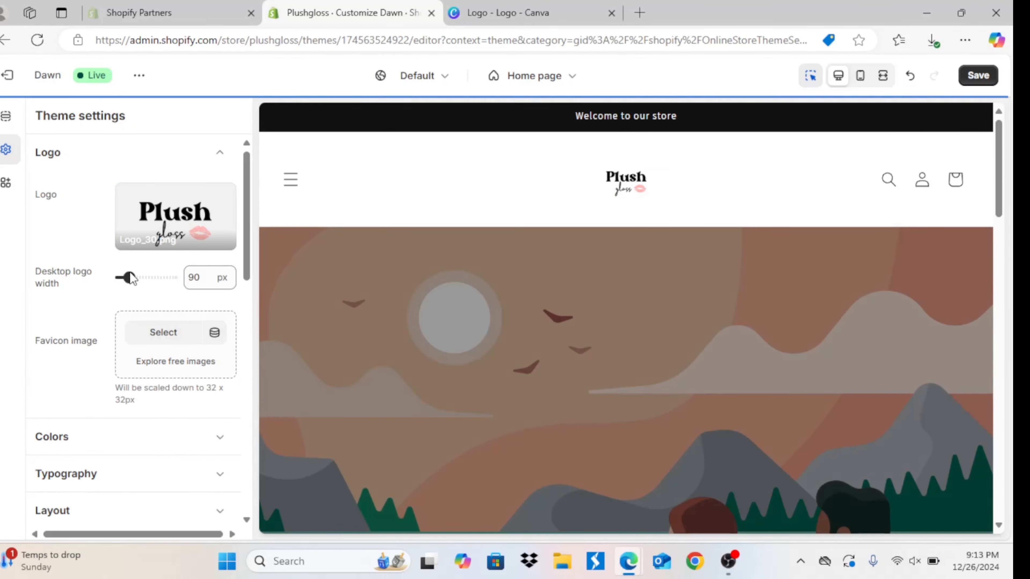
- Set the desktop logo width to 180 px and check the header in the mobile preview
click(130, 276)
drag(129, 270, 147, 271)
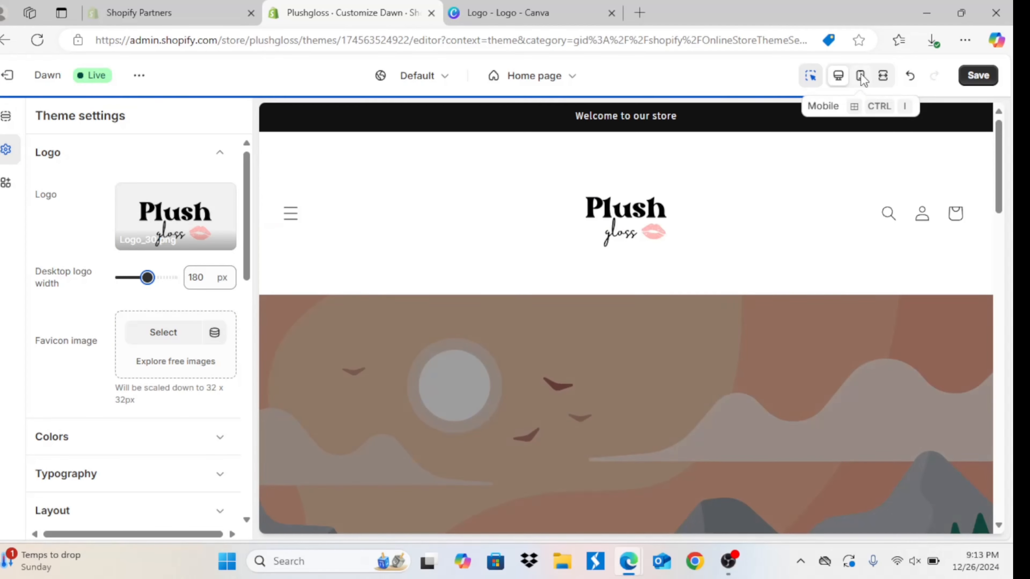
click(861, 76)
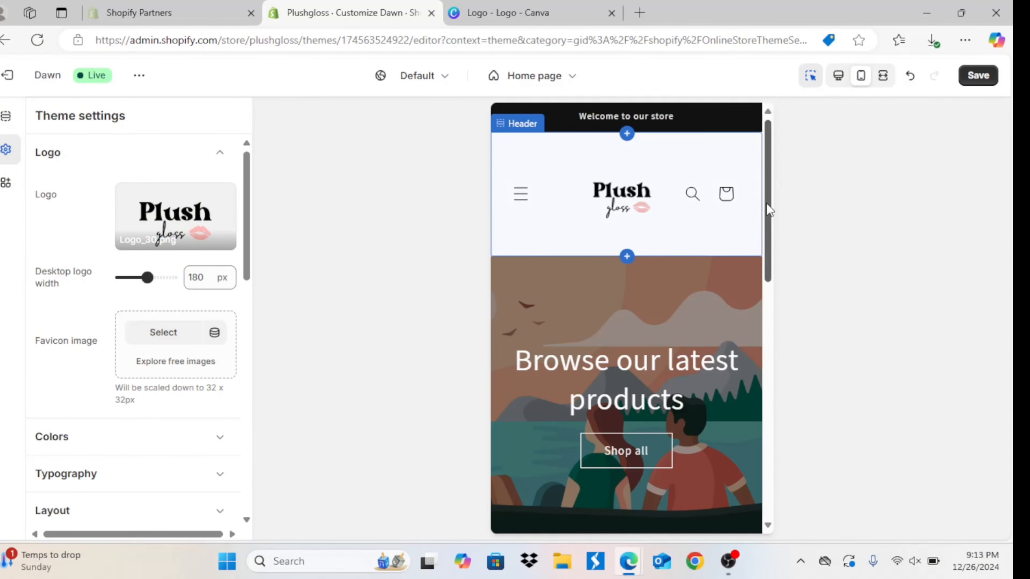
drag(770, 209, 770, 142)
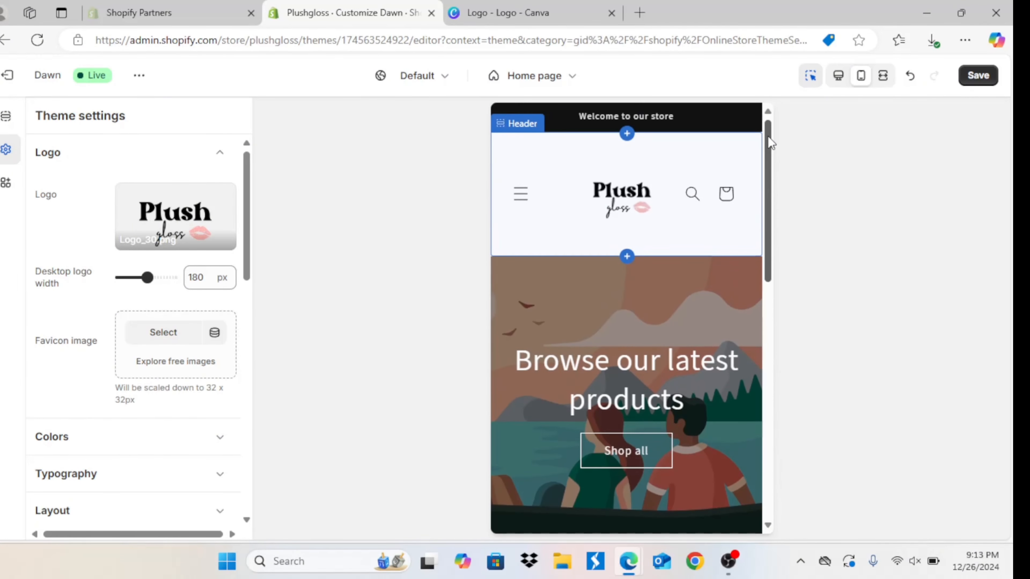
- Change the announcement text to "FREE SHIPPING ON ORDERS OVER $75+" and save the theme
click(637, 117)
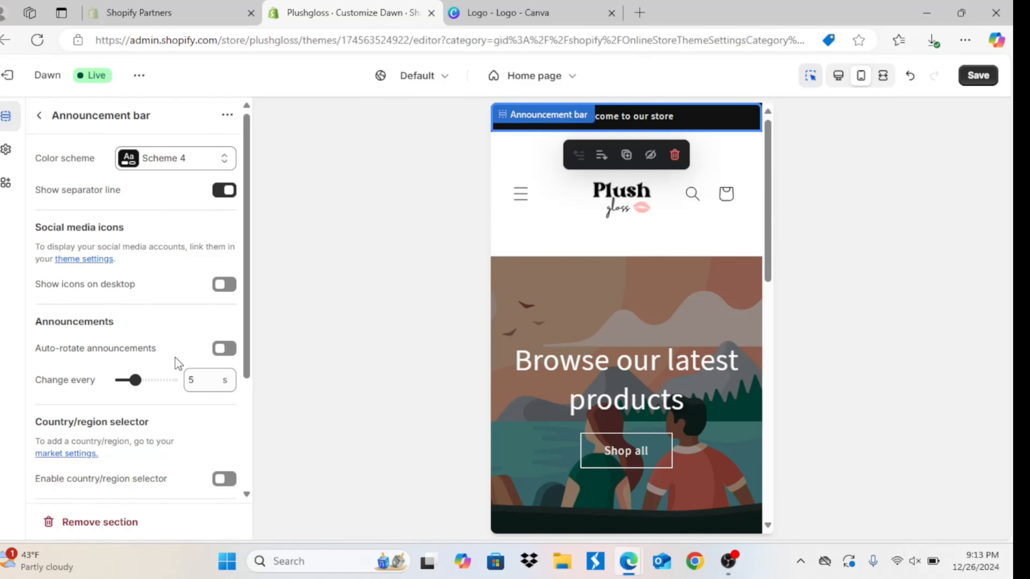
click(43, 117)
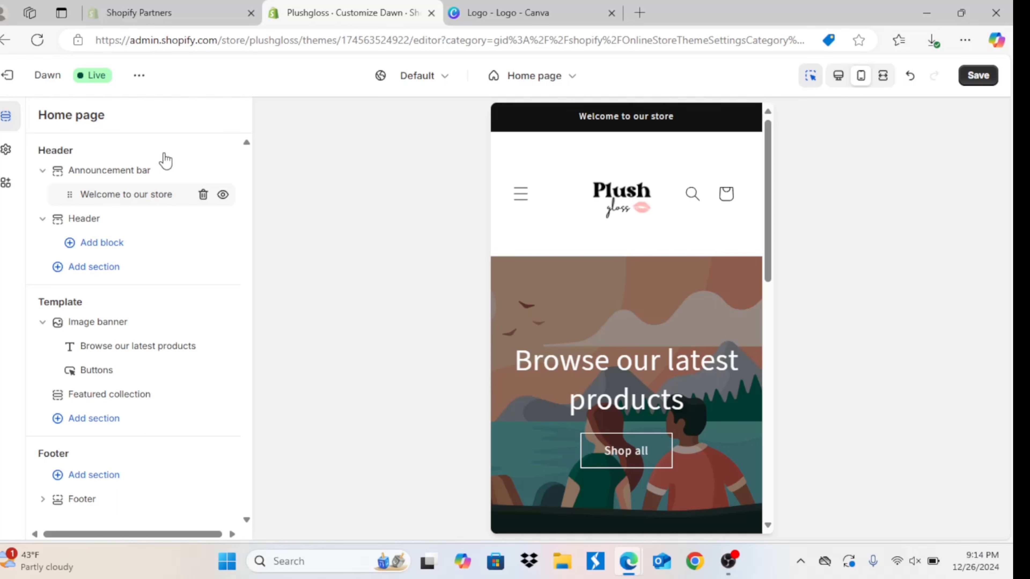
click(154, 195)
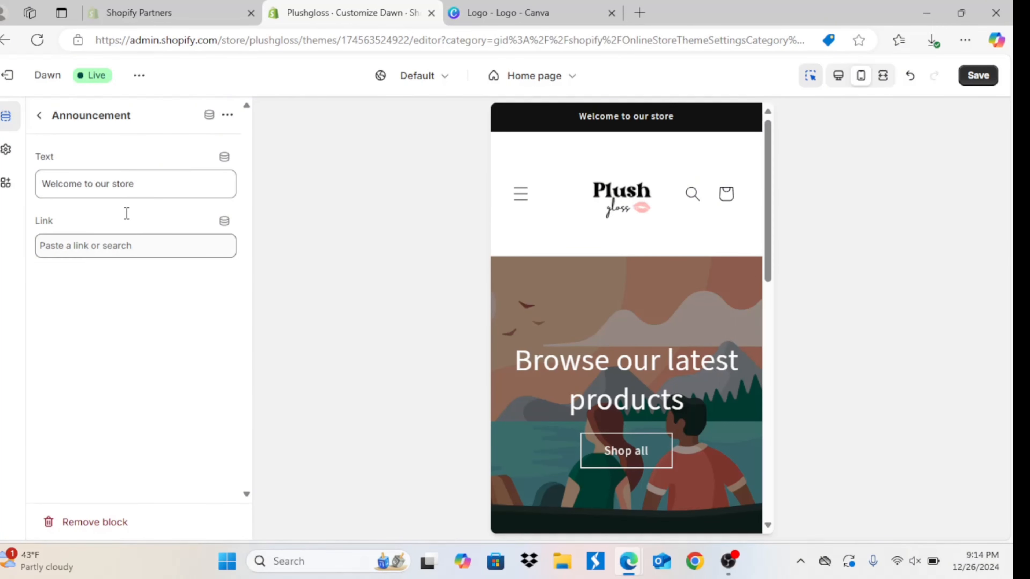
triple_click(118, 184)
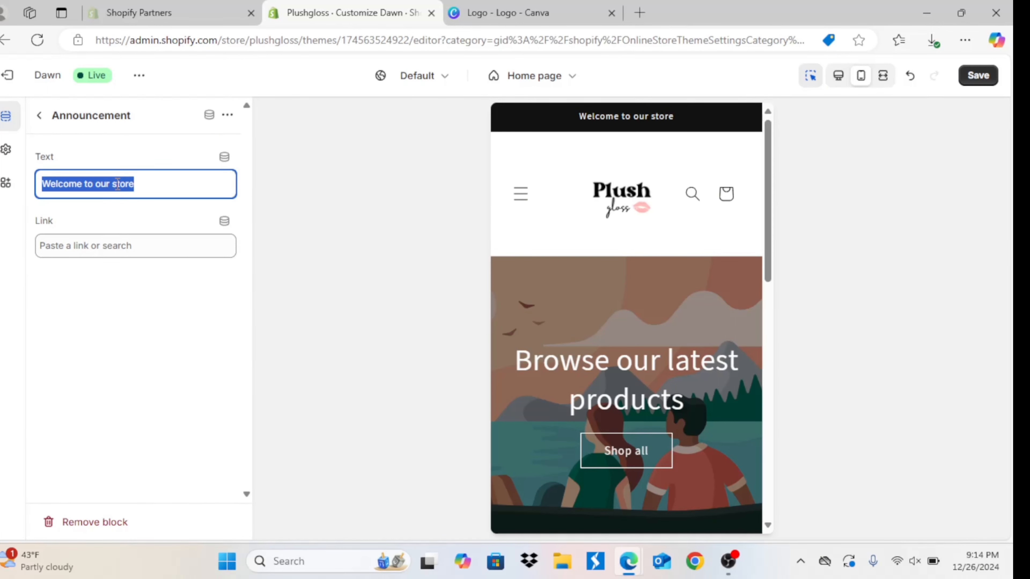
text(FREE SHIPPING ON ORD)
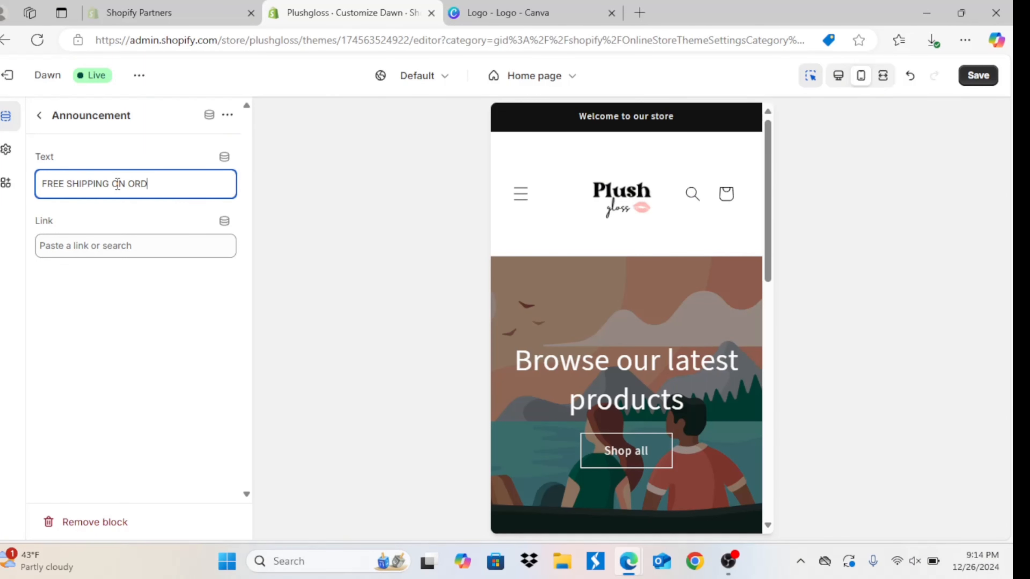
text(ERS OVER $)
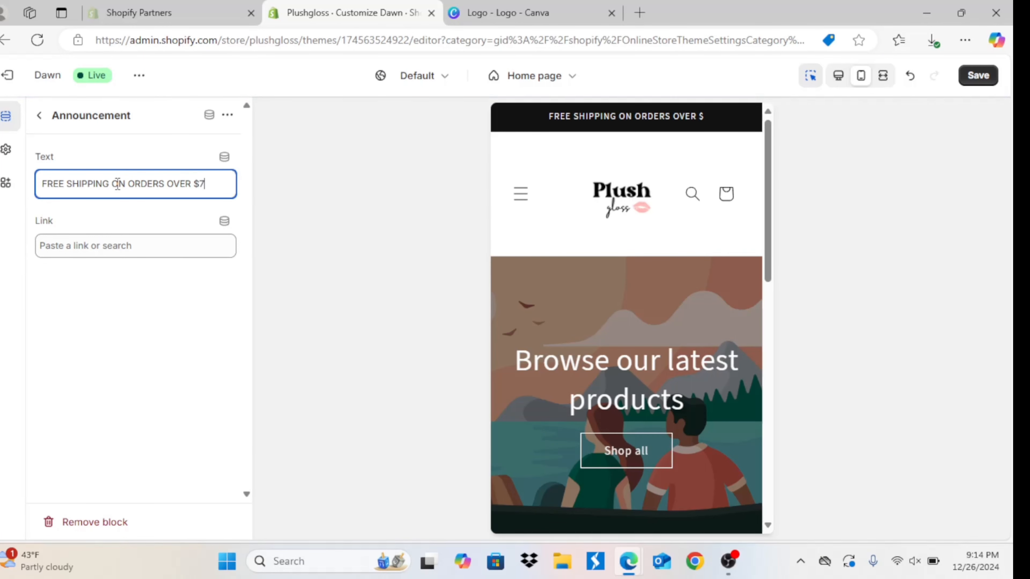
text(75+)
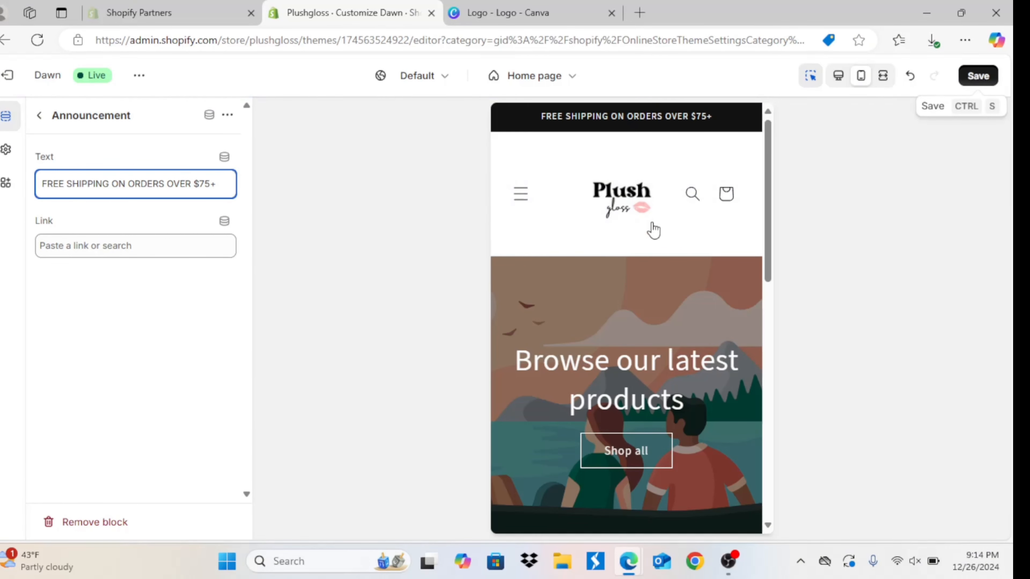
key(ctrl+s)
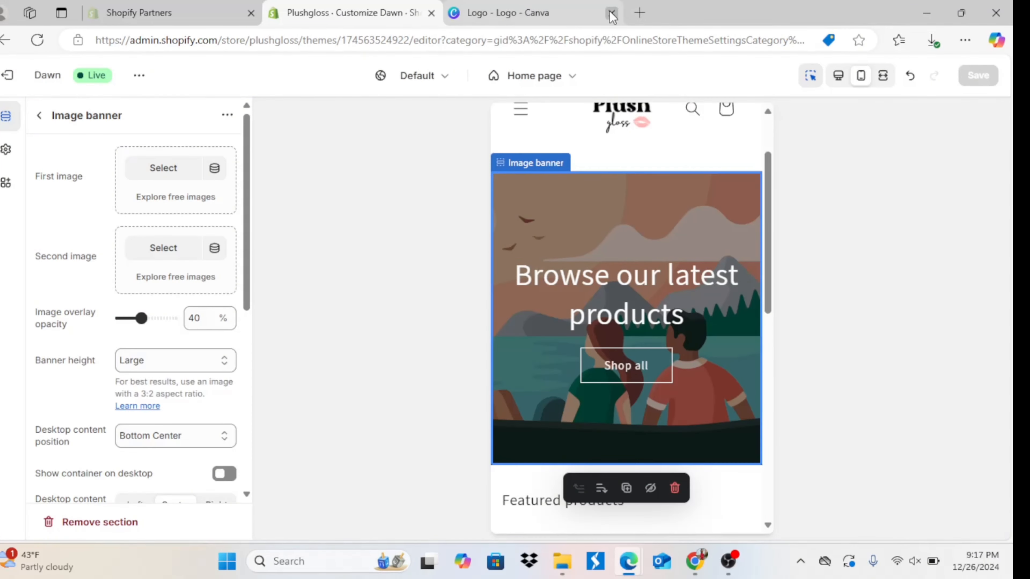
- Close the Canva logo design, then upload the DFDFVFDFVDFG photo from Downloads as the image banner's first image
click(612, 14)
click(161, 169)
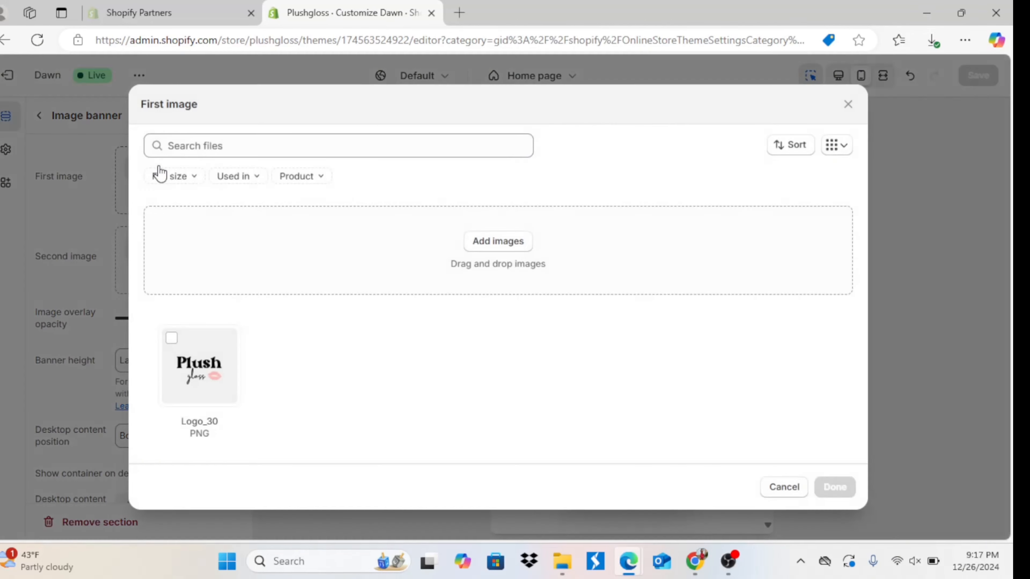
click(508, 246)
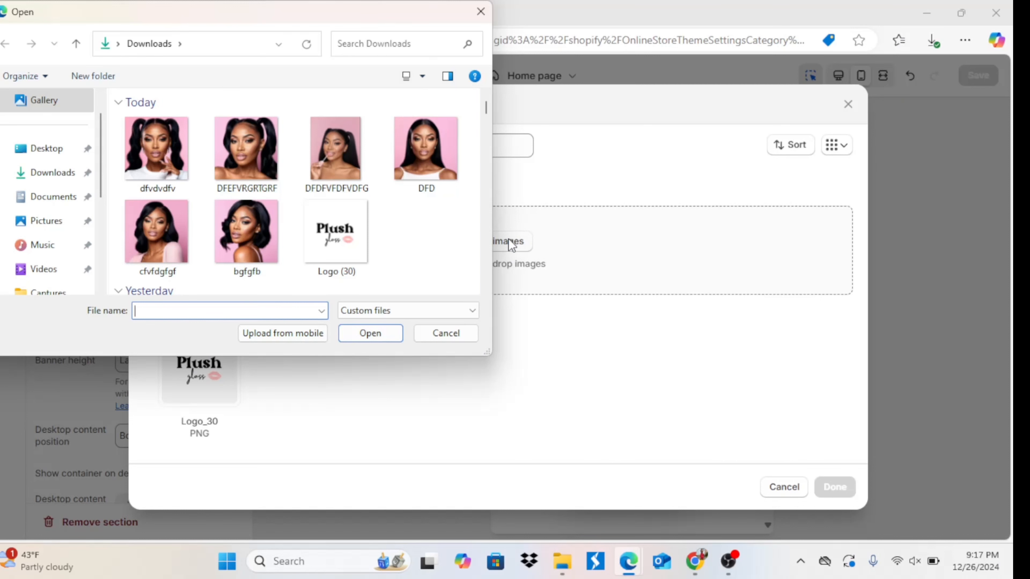
double_click(328, 159)
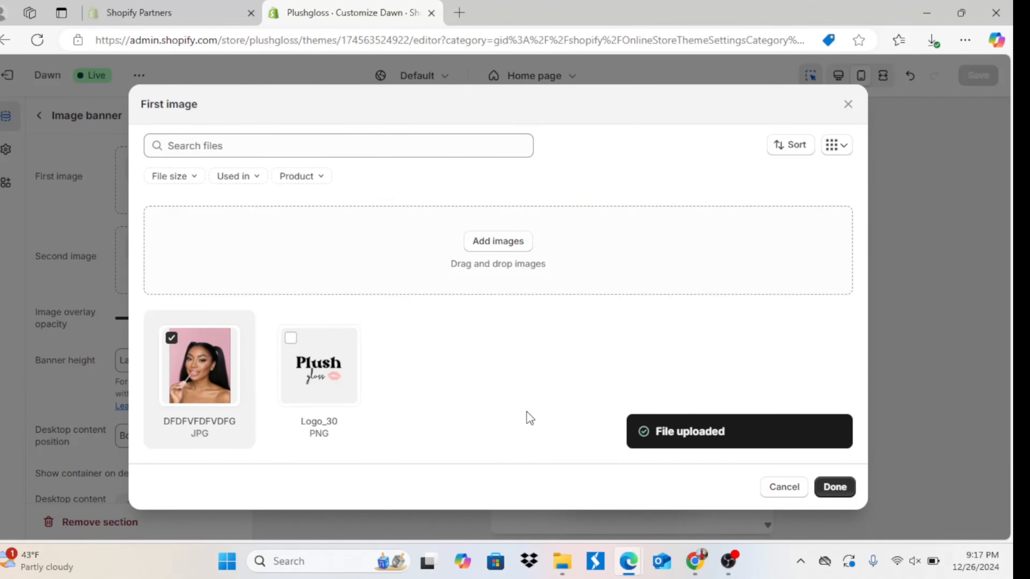
click(834, 489)
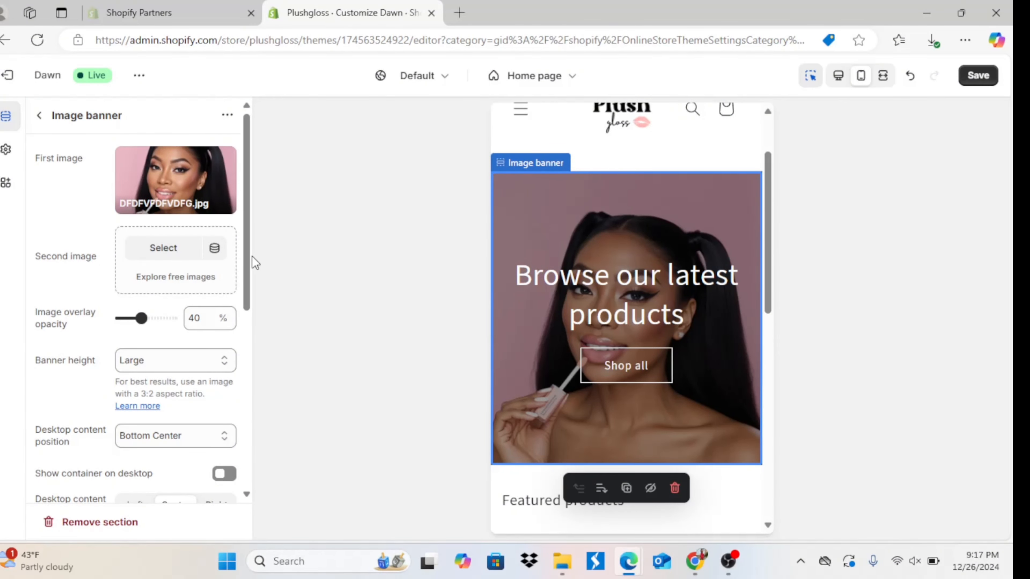
- Set the image banner's overlay opacity to 0% and its image behavior to Ambient movement
drag(143, 315, 117, 318)
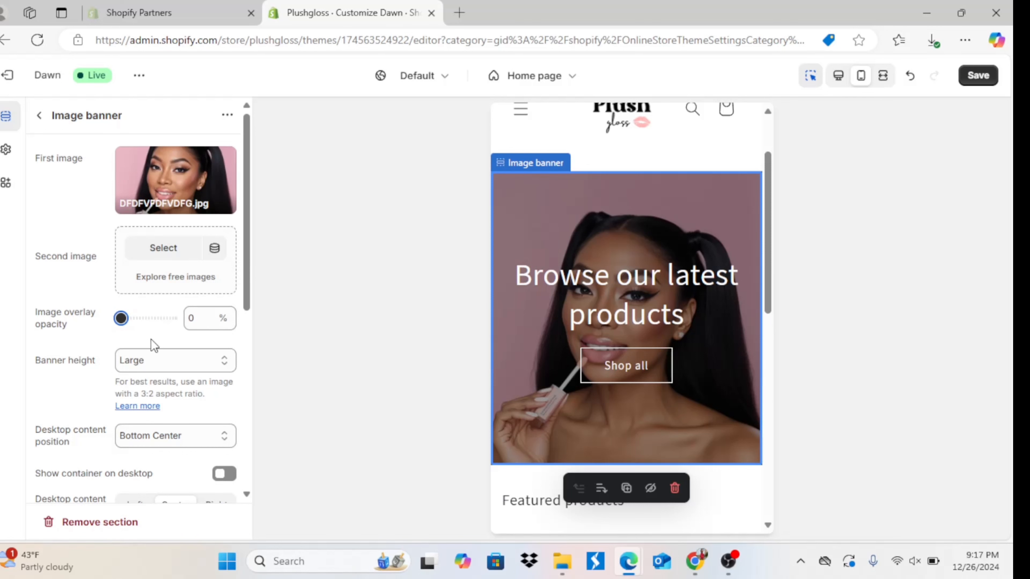
scroll(170, 364, down, 6)
click(179, 278)
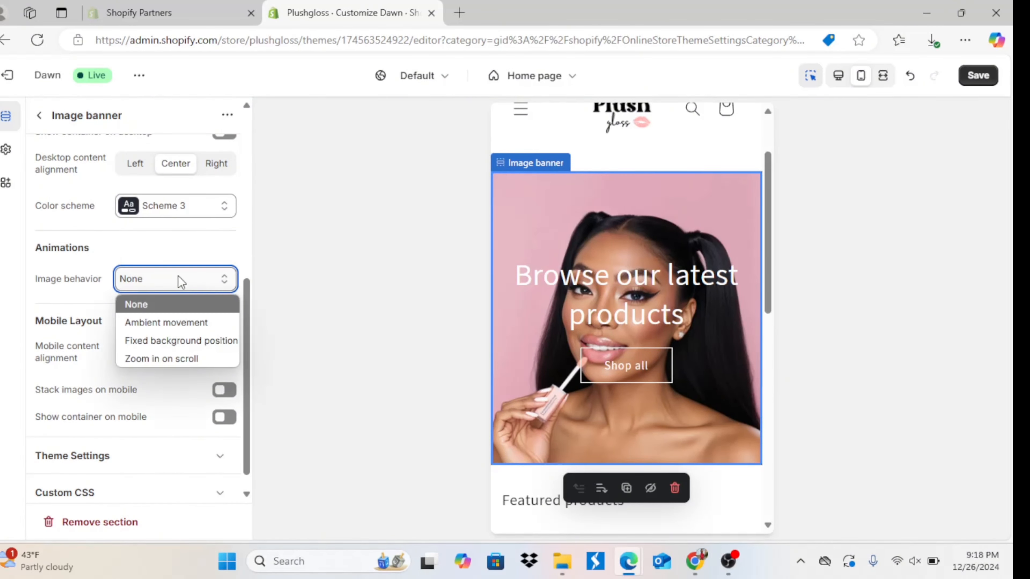
click(175, 323)
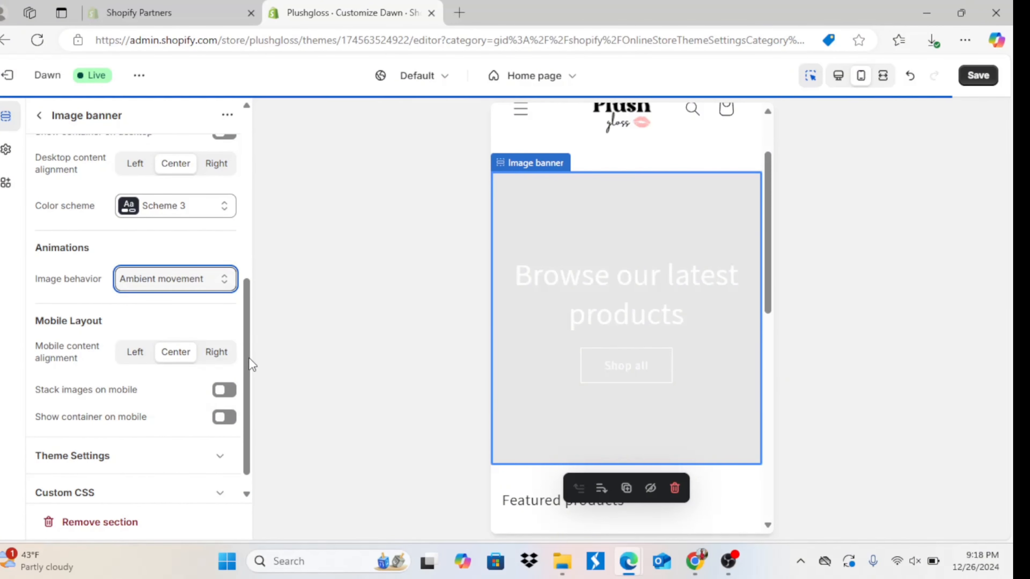
key(Escape)
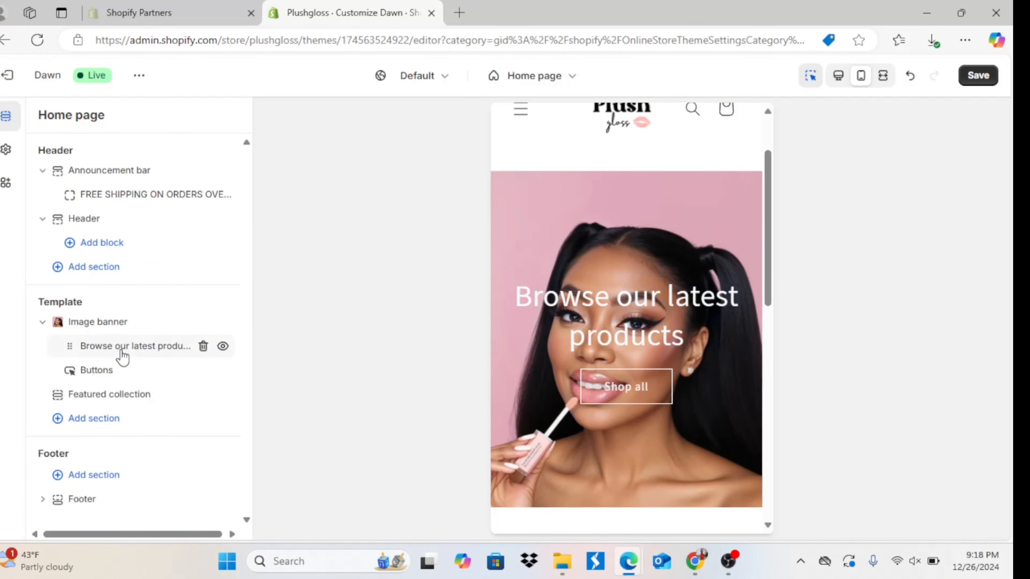
- Change the image banner's heading to "The Plumpest Lipgloss!" and set its heading size to Medium
click(123, 354)
click(120, 215)
key(ctrl+a)
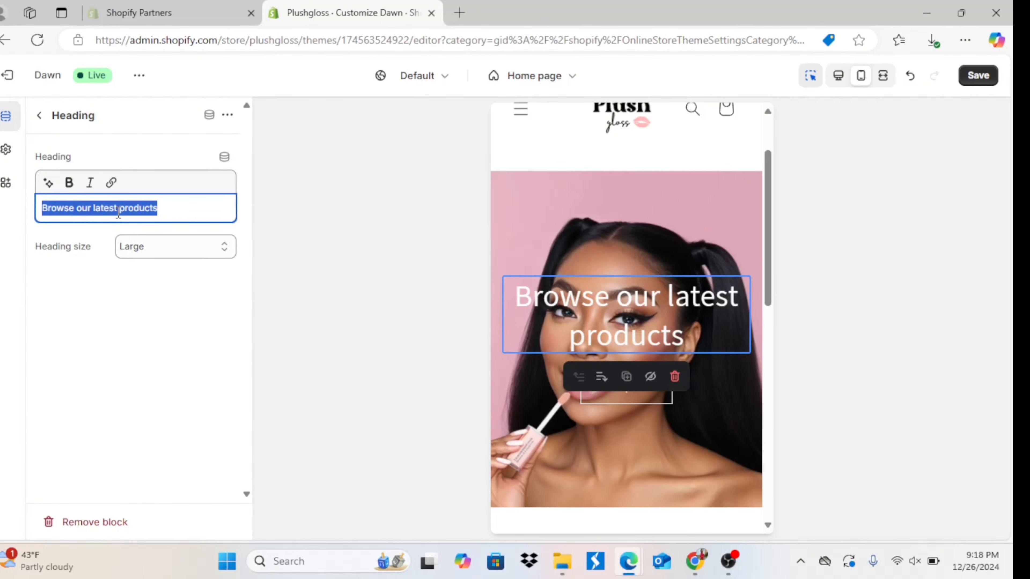
text(Th)
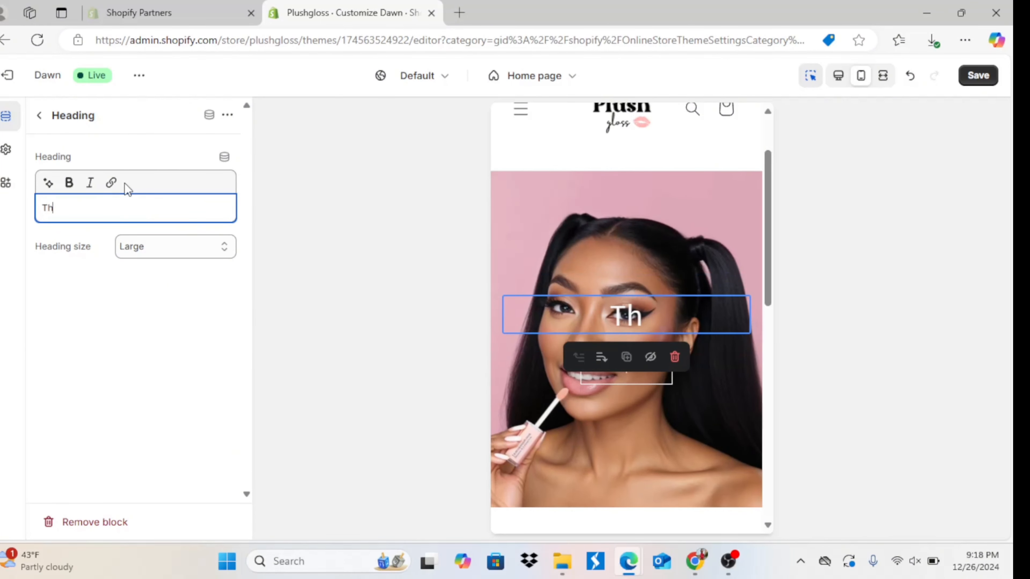
text(e Plum)
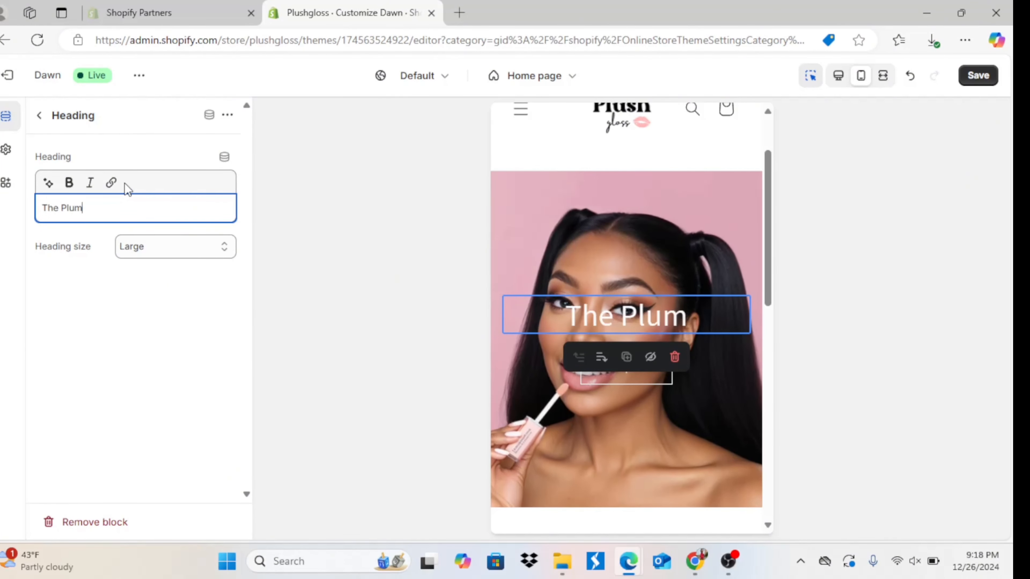
text(pest L)
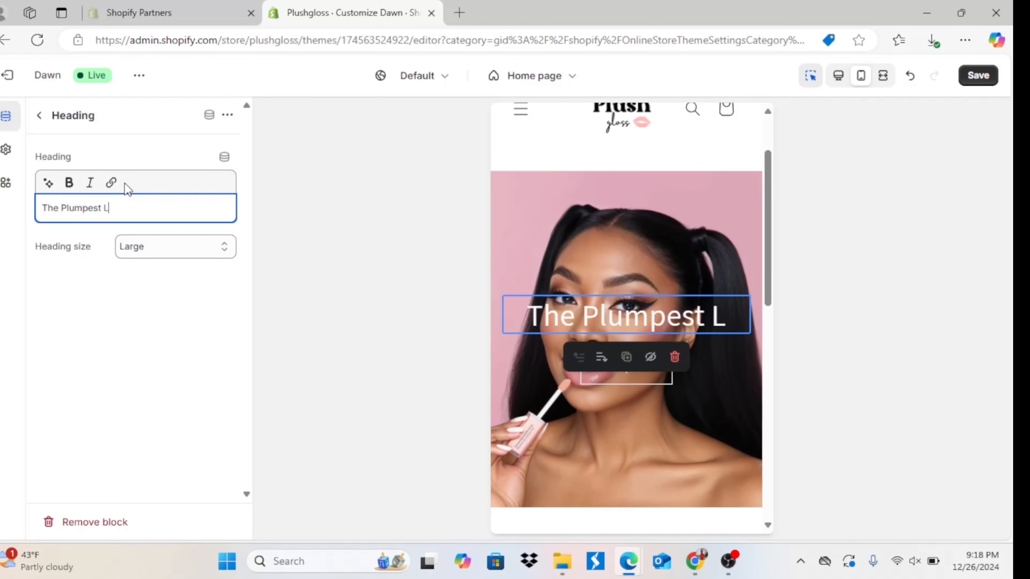
text(ipgloss!)
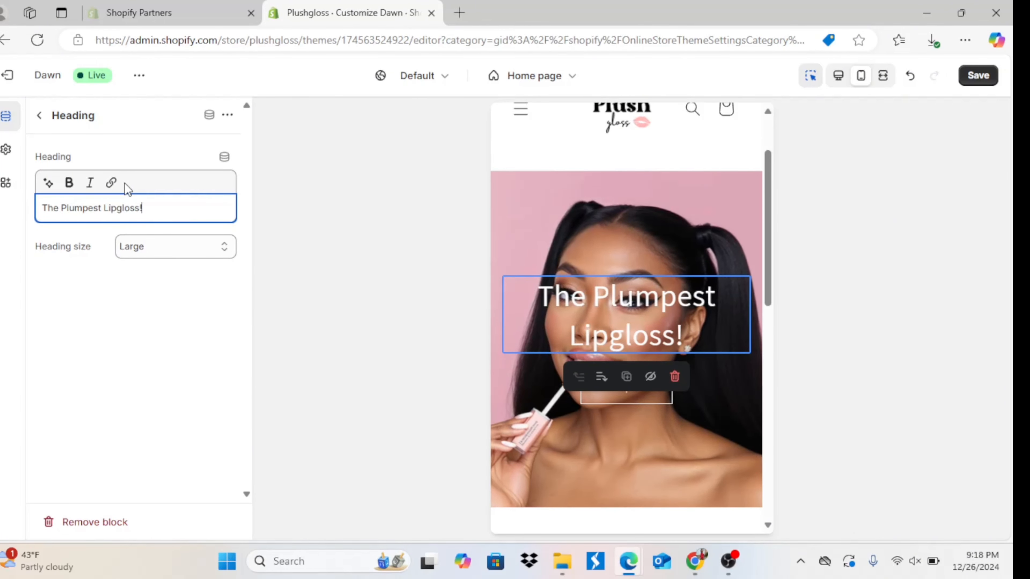
click(149, 251)
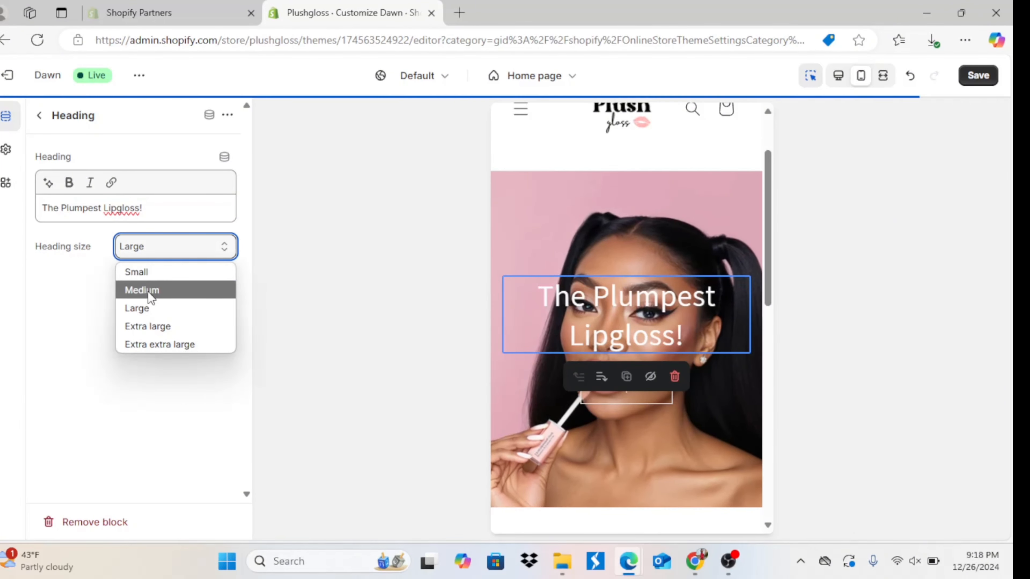
click(151, 290)
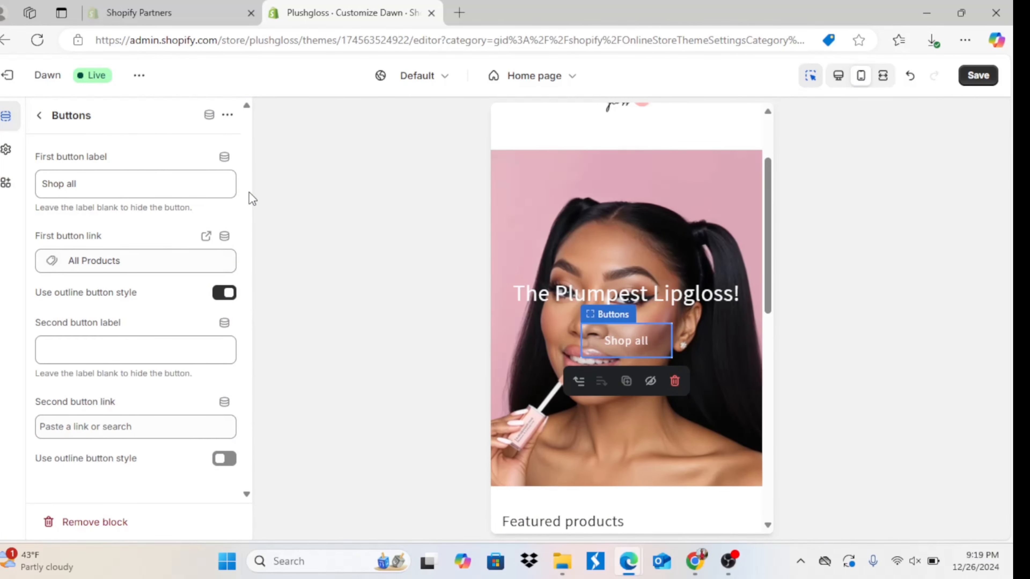
click(40, 116)
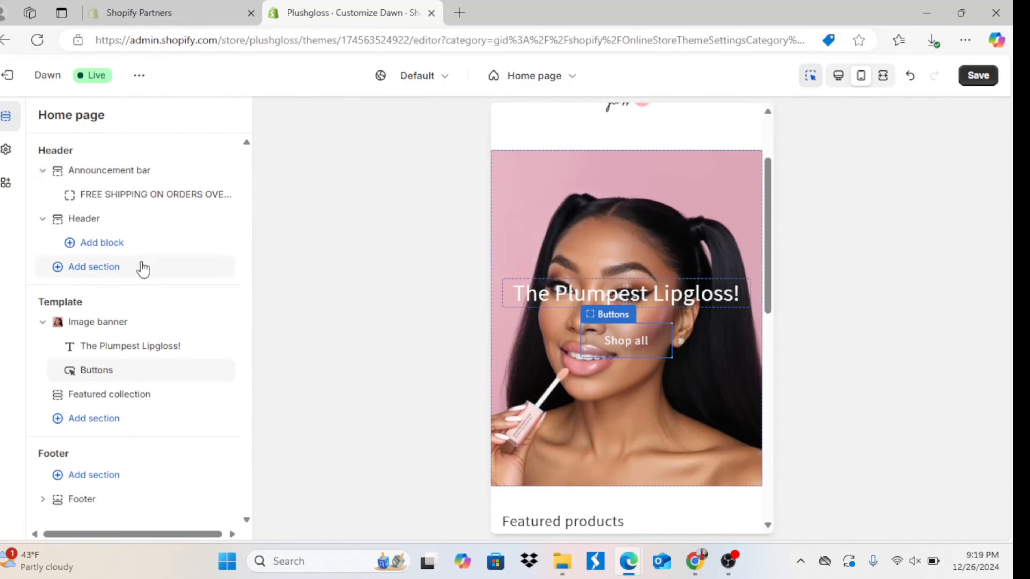
- Change the featured collection section's heading to "Juicy Collection"
drag(752, 397, 751, 400)
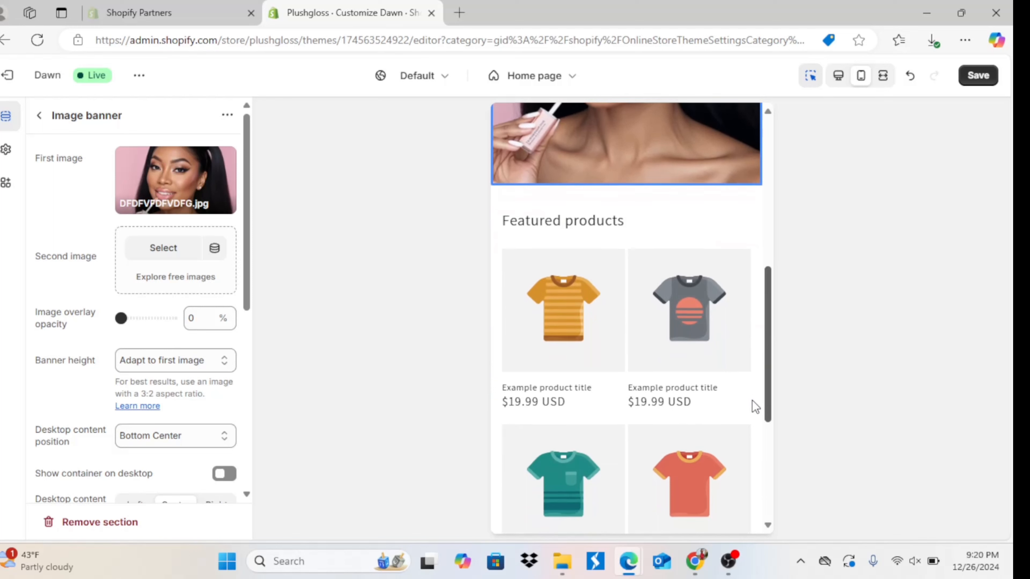
click(535, 221)
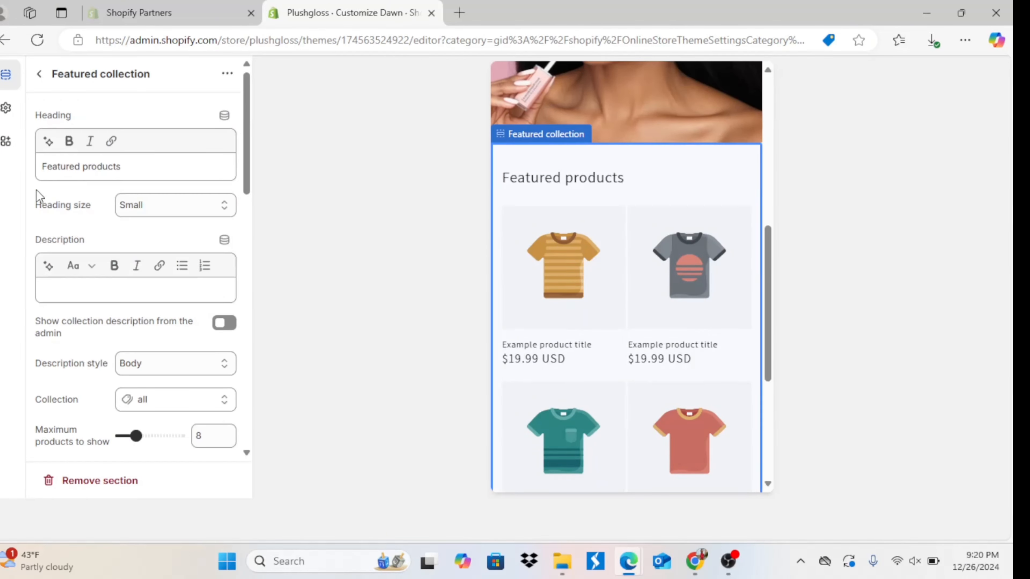
double_click(107, 166)
key(BackSpace)
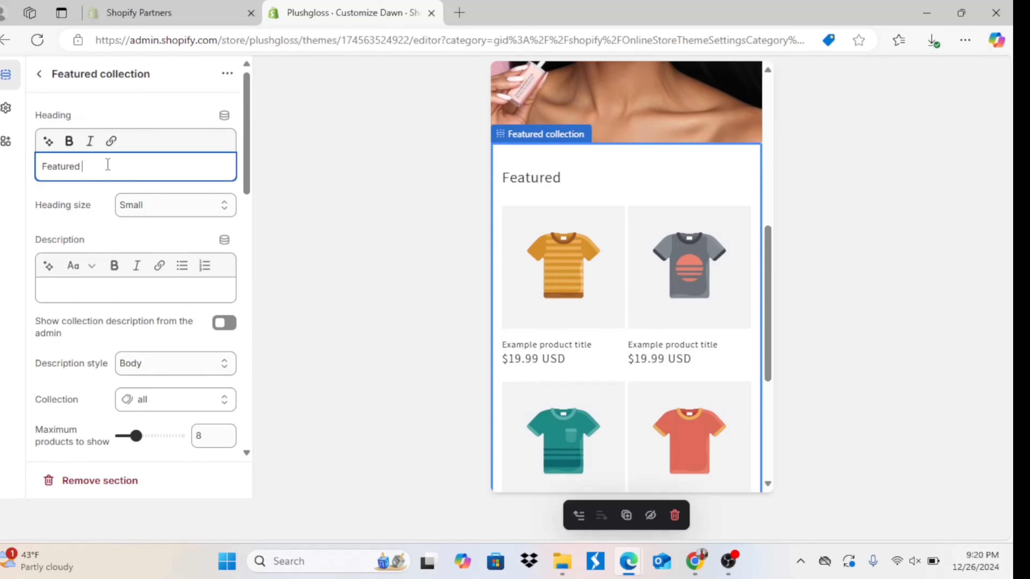
key(BackSpace)
key(BackSpace)
key(BackSpace)
key(BackSpace)
key(BackSpace)
key(BackSpace)
key(BackSpace)
key(BackSpace)
key(BackSpace)
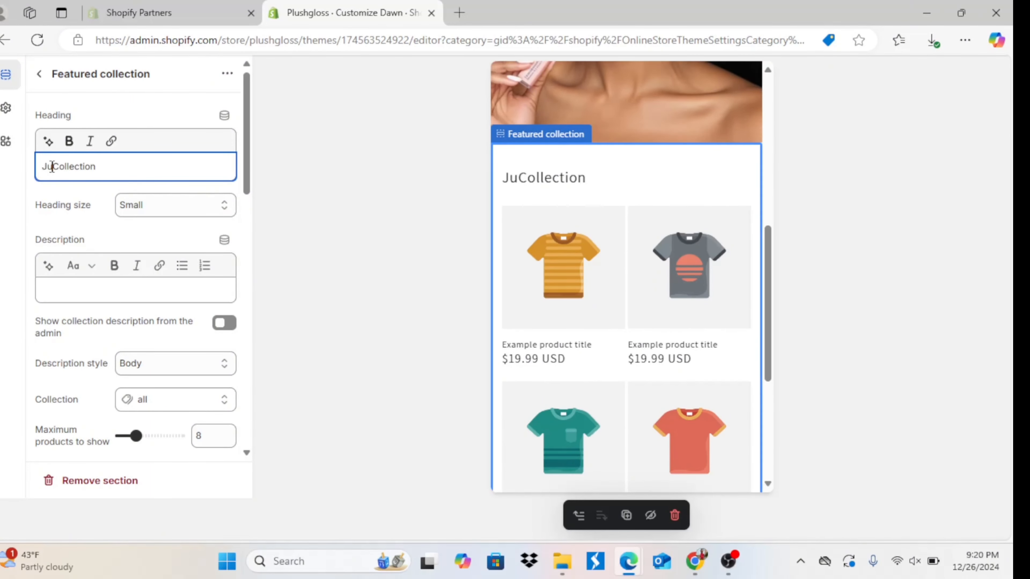
text(ioc)
key(BackSpace)
key(BackSpace)
text(cy)
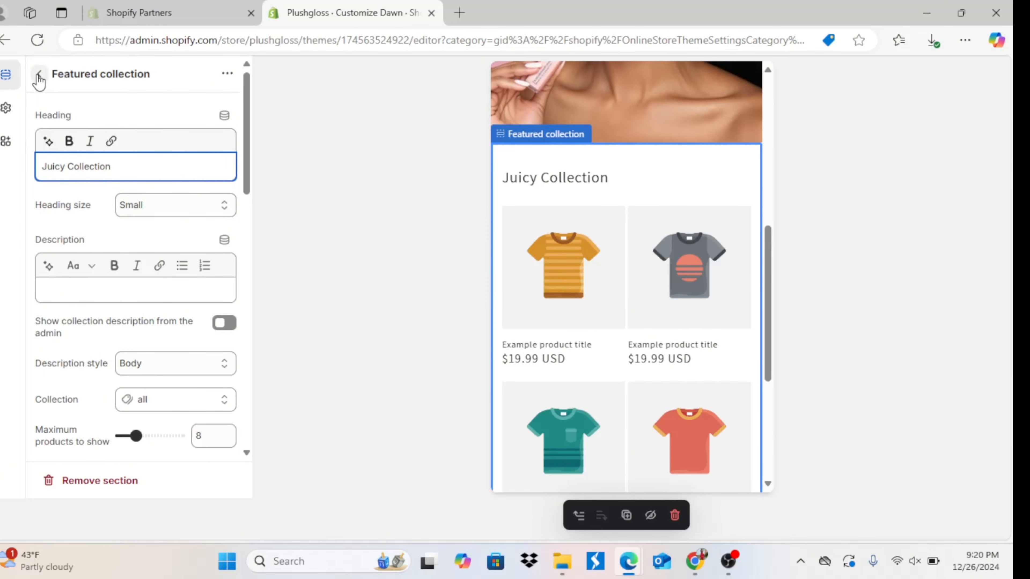
click(39, 74)
- Set the footer's color scheme to Scheme 4 and save the theme
drag(773, 338, 775, 471)
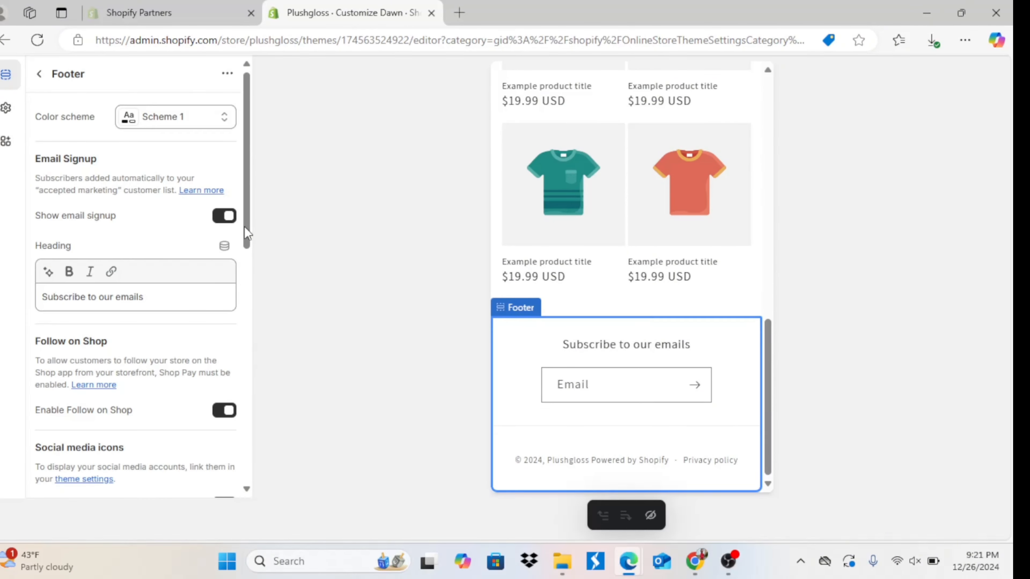
click(188, 123)
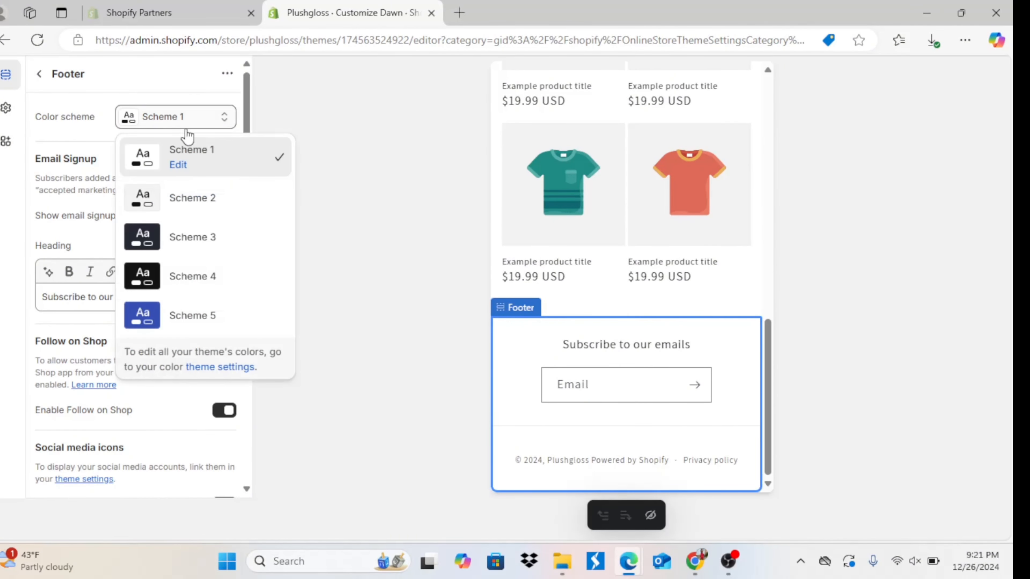
click(198, 280)
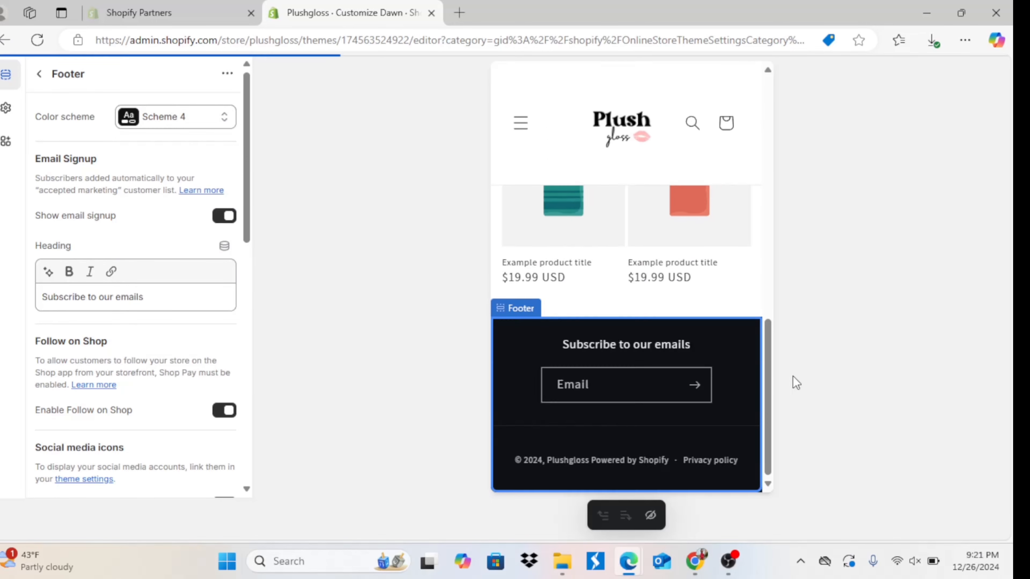
drag(771, 435, 764, 209)
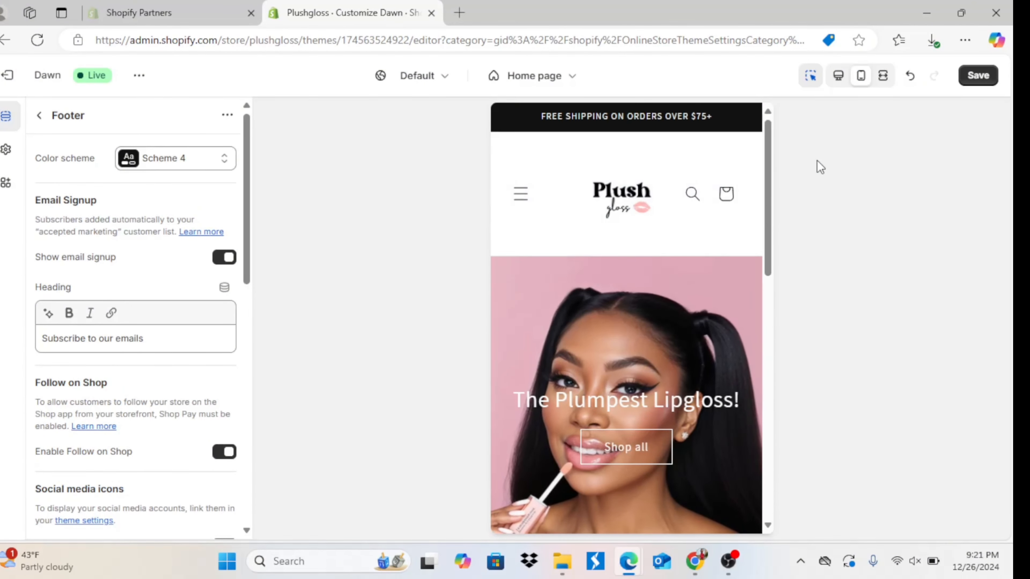
click(977, 76)
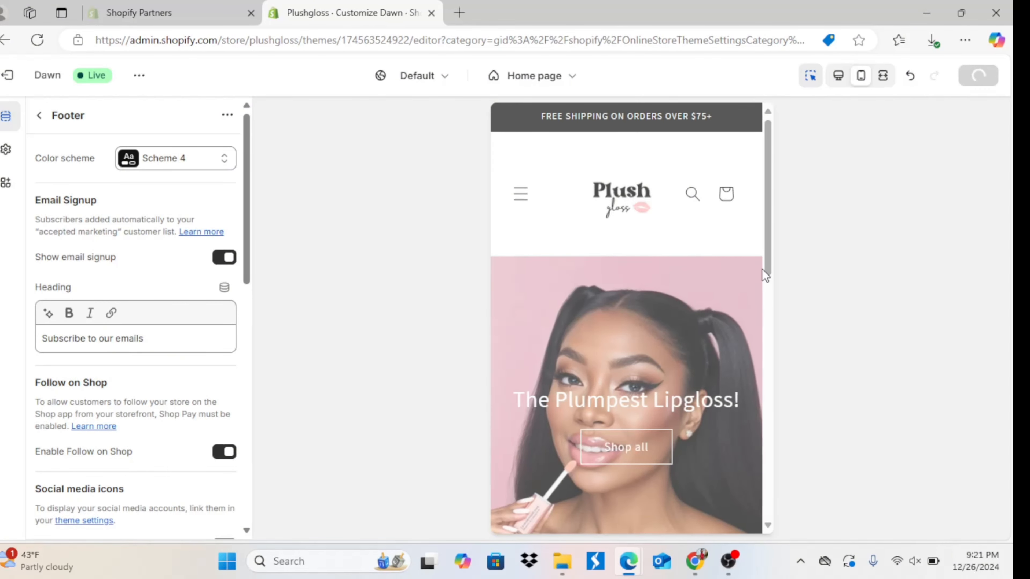
- Leave the theme editor for a new product and upload the Lips-AAM4 photo from Downloads as its media
click(8, 79)
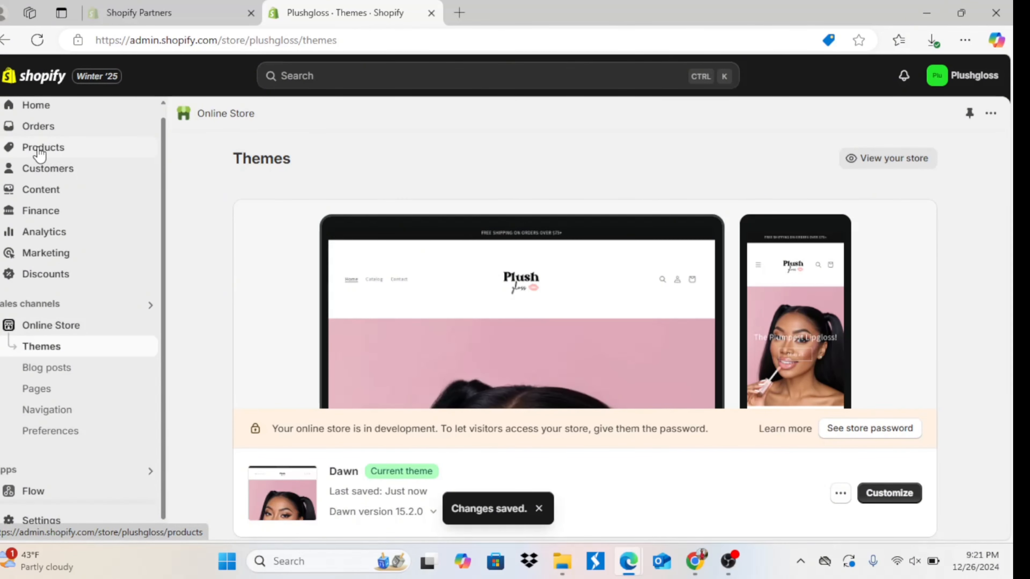
click(39, 154)
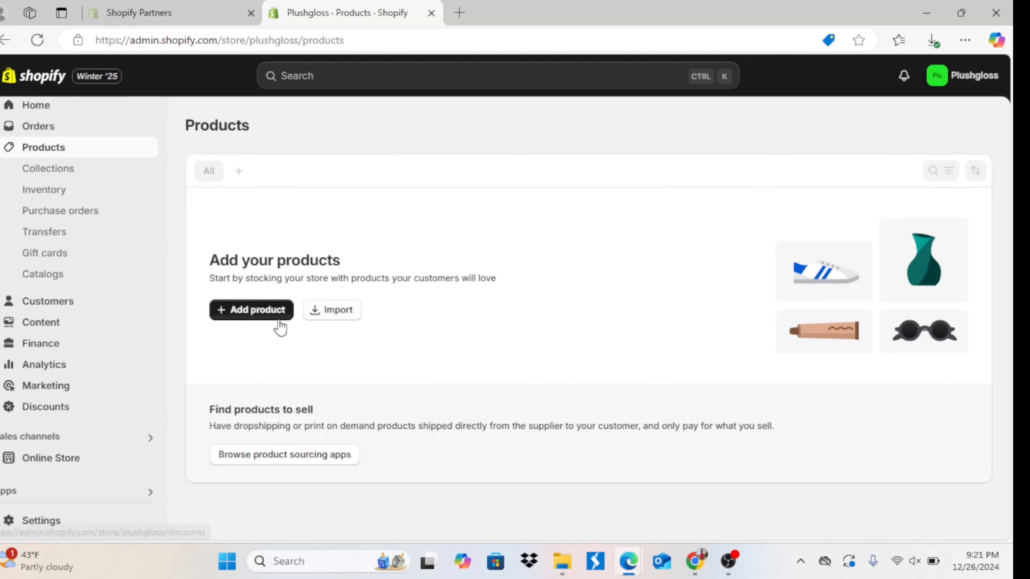
click(270, 313)
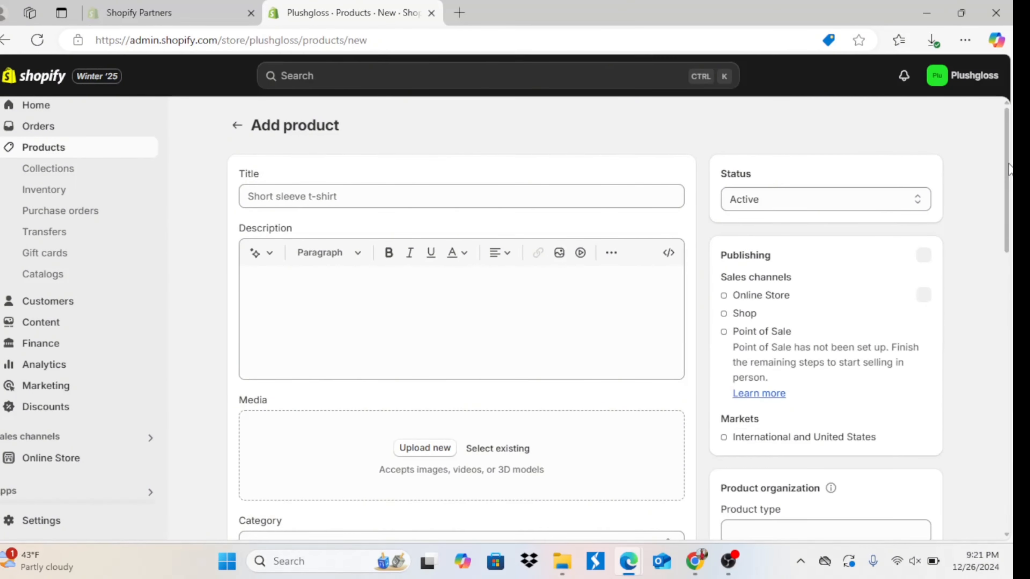
click(440, 463)
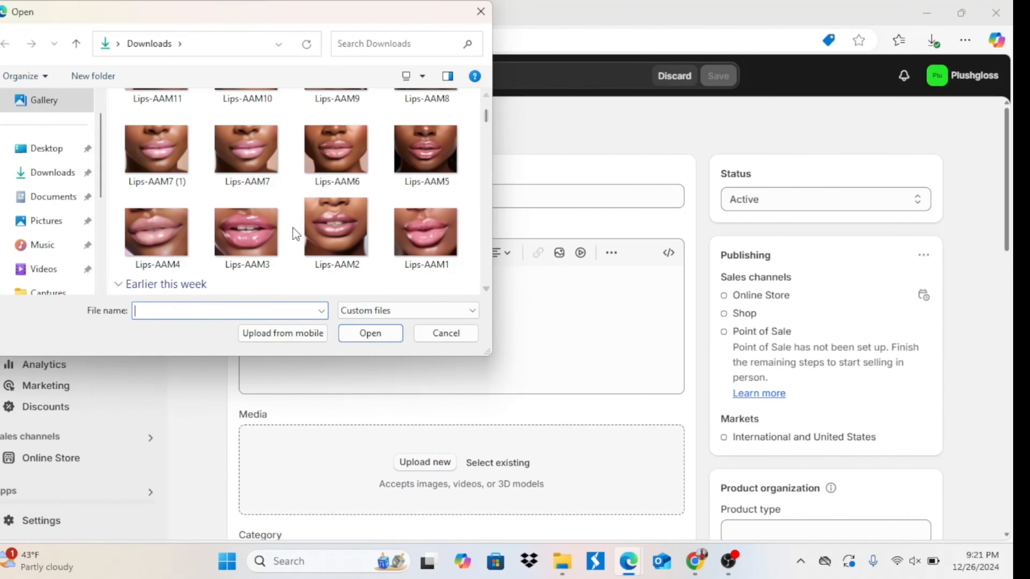
double_click(168, 220)
- Title the new product "Nude Gal" and save it
click(316, 193)
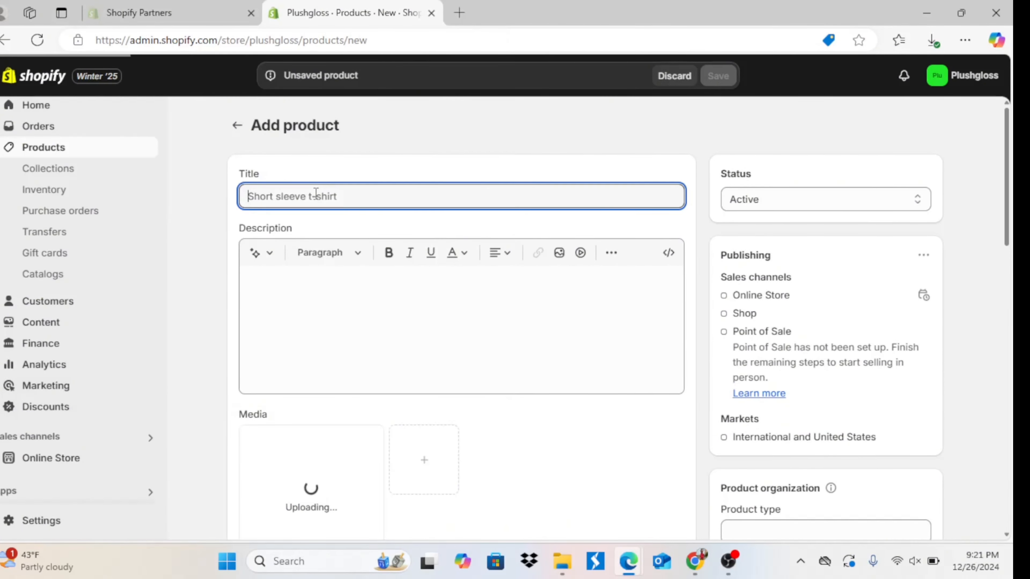
text(Nude Gal)
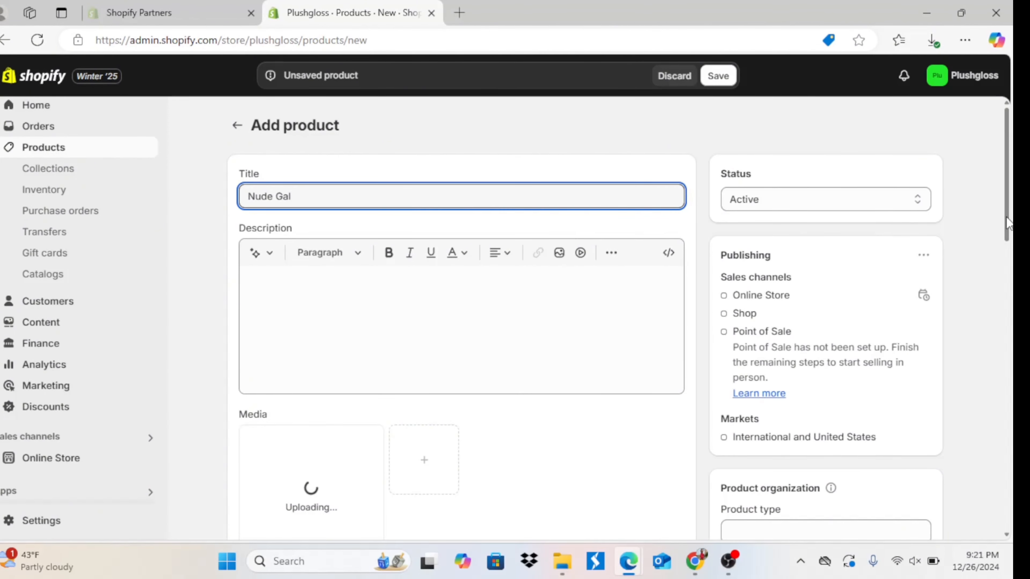
mouse_move(1007, 223)
mouse_down()
mouse_move(1004, 250)
mouse_move(1004, 219)
mouse_up()
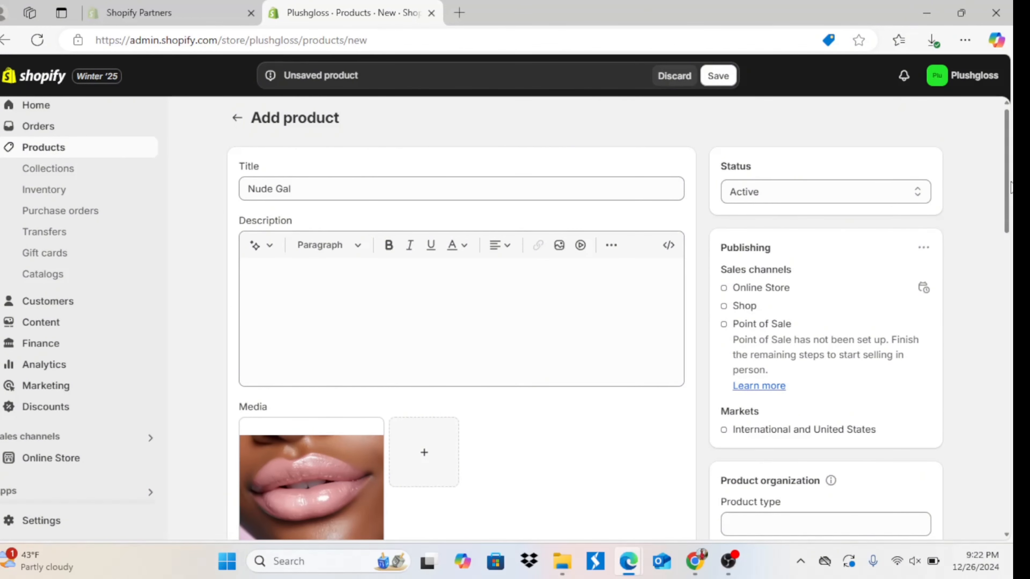
scroll(1008, 194, down, 3)
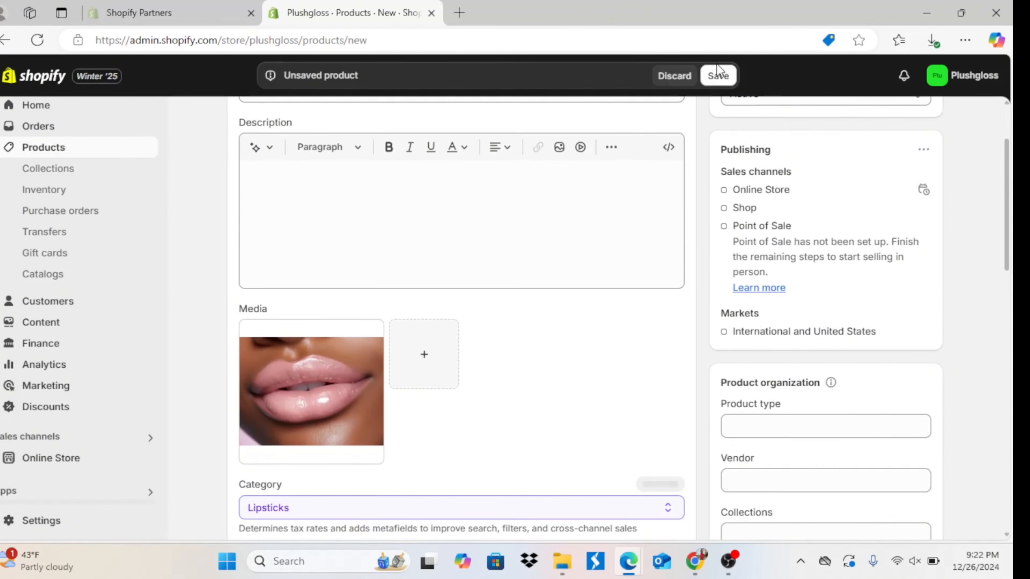
click(717, 77)
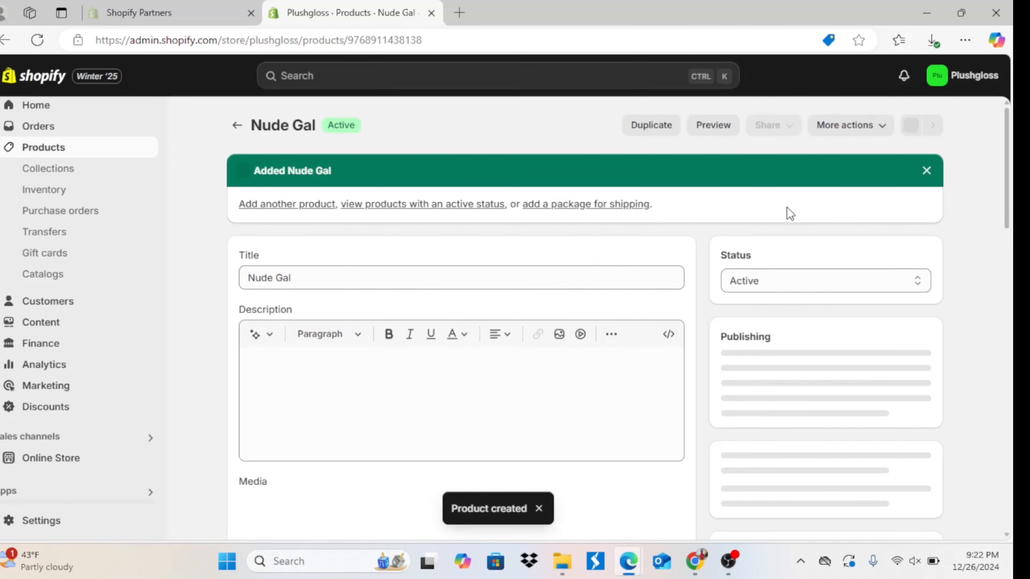
- Preview the Nude Gal product page in the storefront and close the preview
click(723, 129)
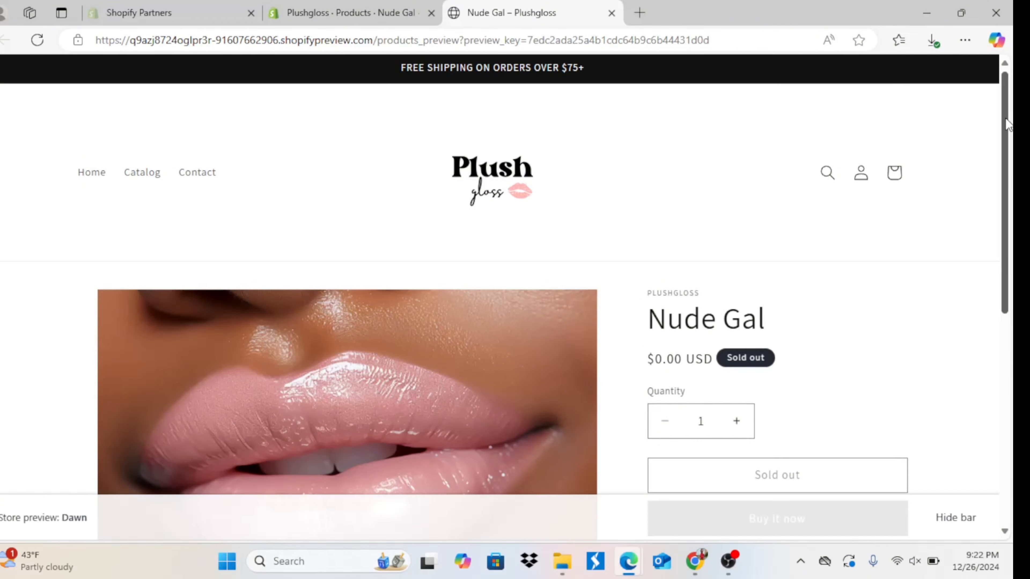
drag(1007, 126, 1004, 290)
key(ctrl+w)
- Generate an AI product description for Nude Gal from the keywords "soft plumping nude lip gloss"
click(265, 335)
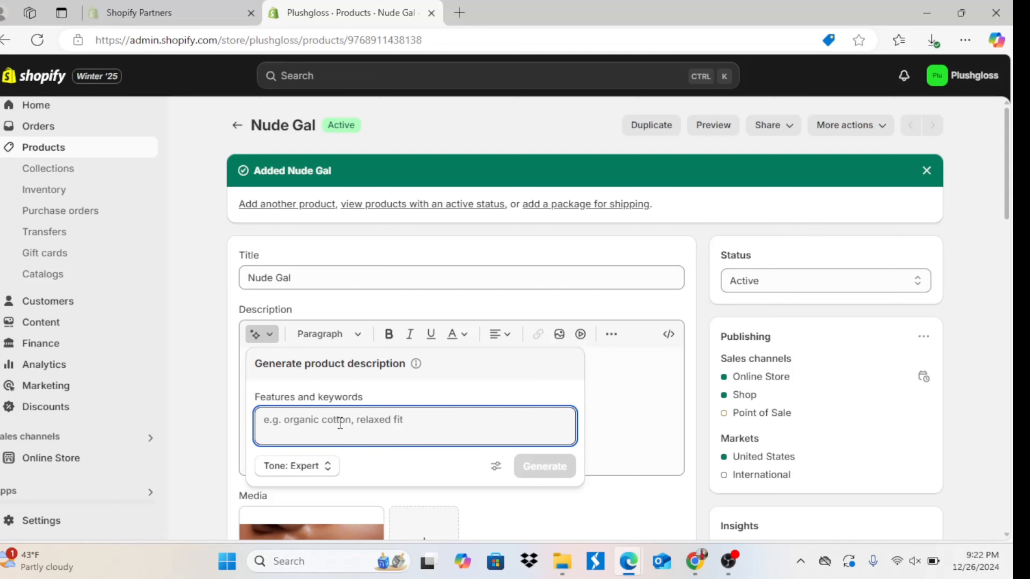
text(soft plumping lipgloss)
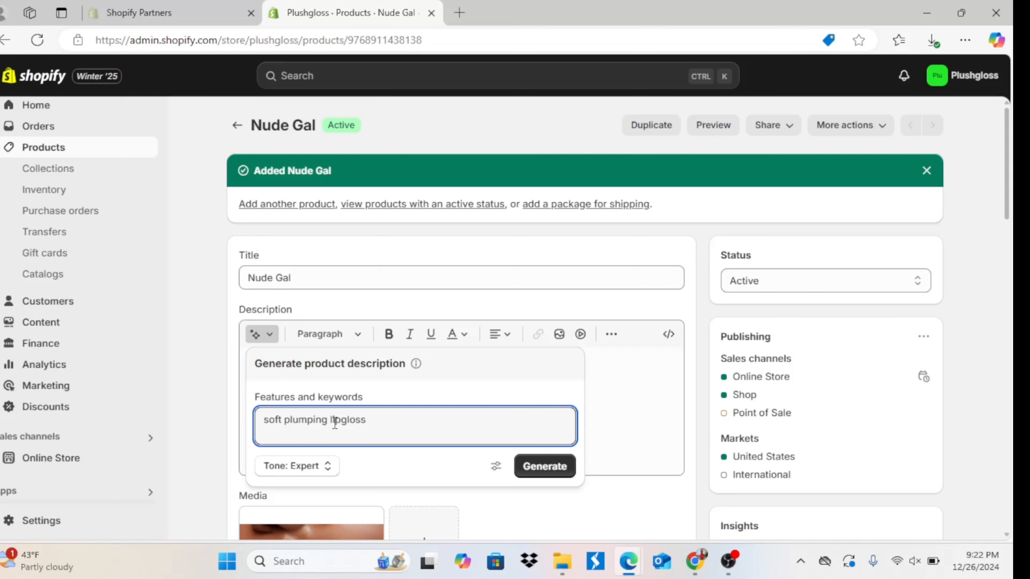
click(336, 423)
key(Escape)
text(nude)
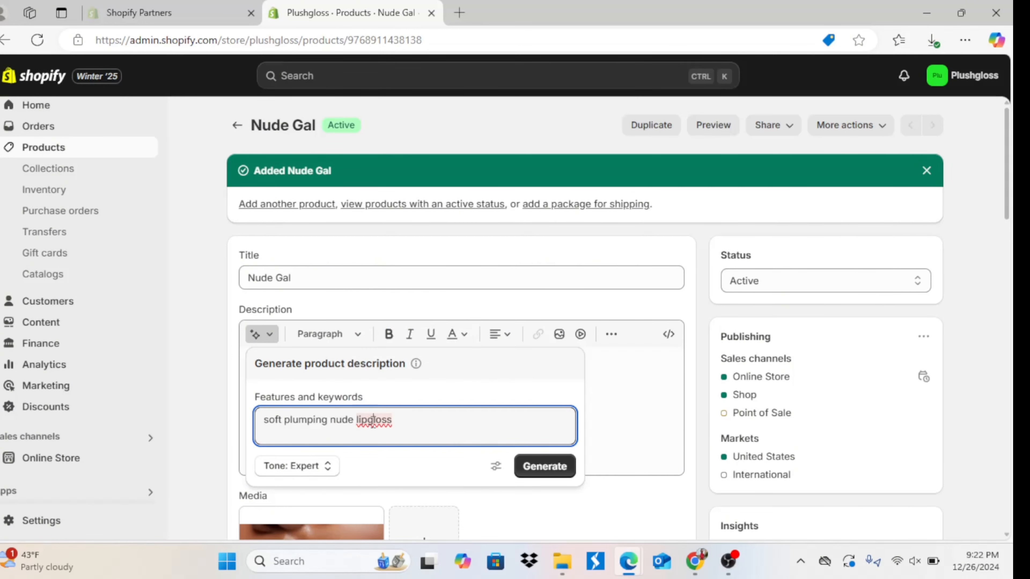
right_click(373, 421)
click(421, 279)
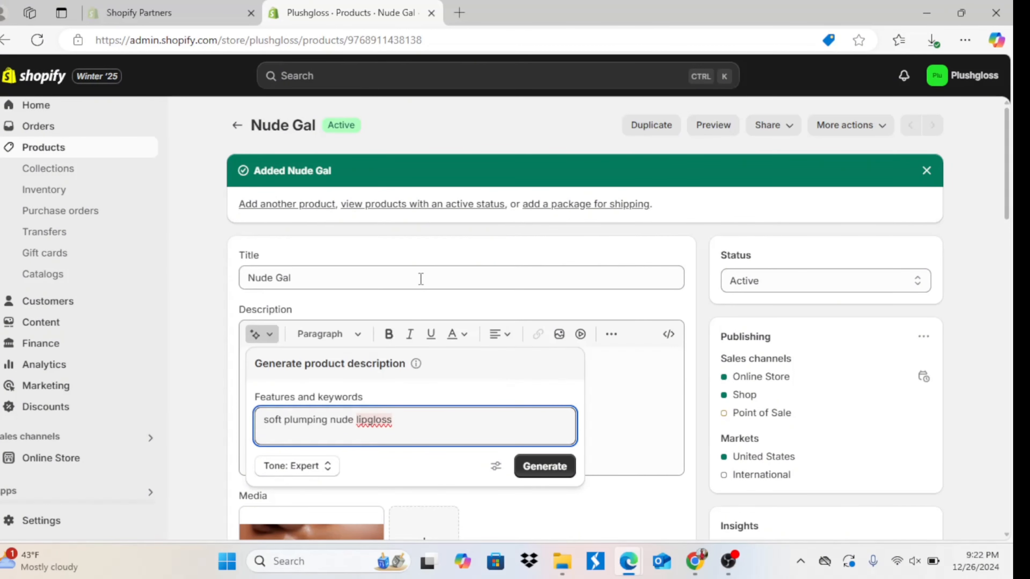
click(543, 467)
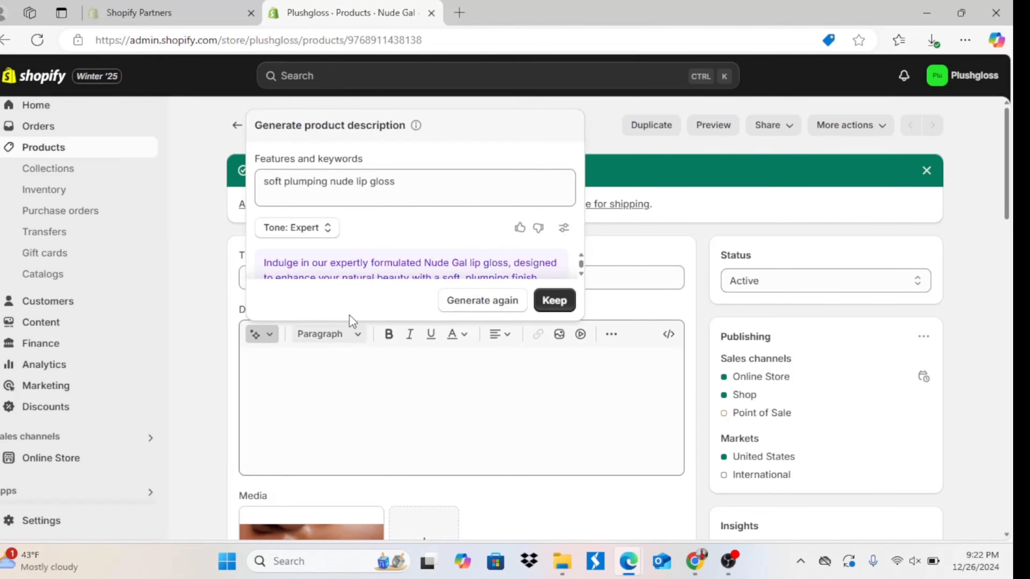
- Change the tone of the generated Nude Gal product description to Persuasive
click(320, 235)
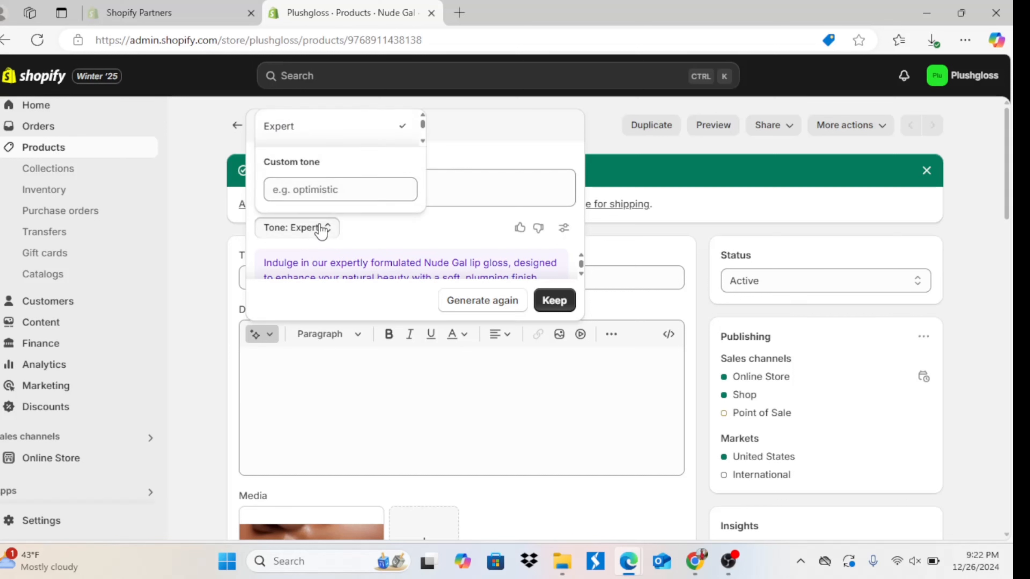
click(320, 232)
click(328, 235)
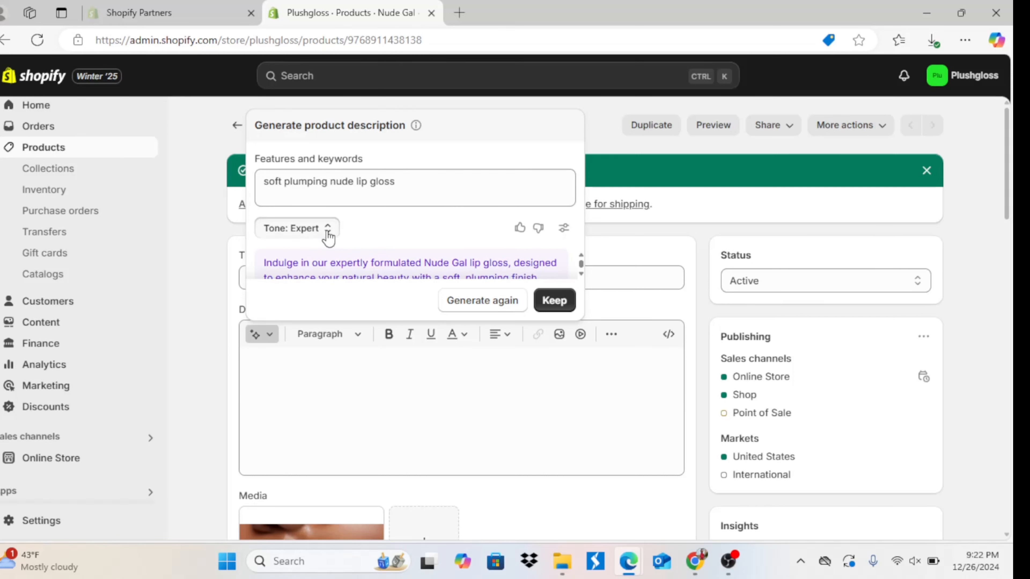
click(327, 234)
click(327, 229)
click(324, 189)
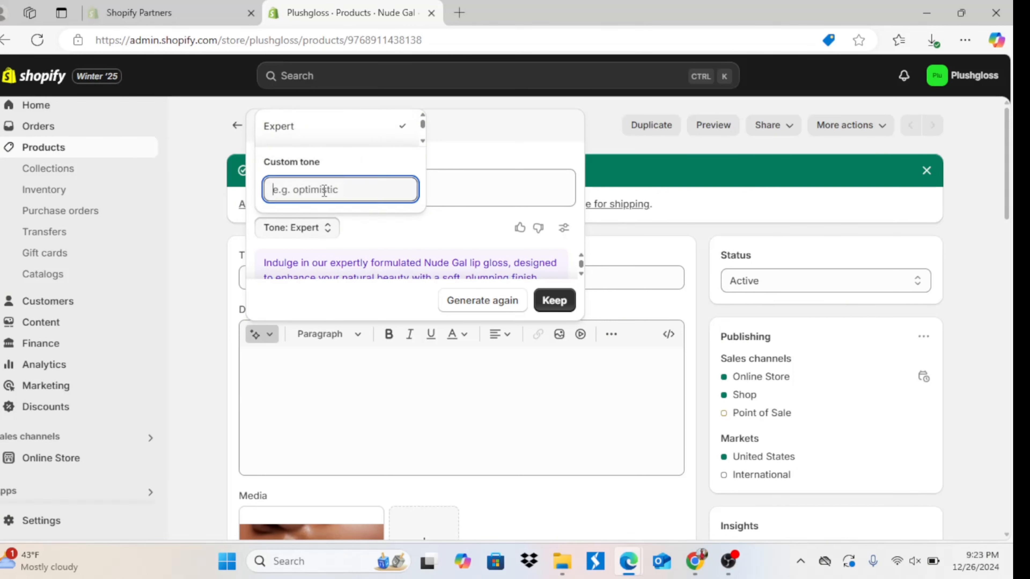
click(424, 138)
click(423, 141)
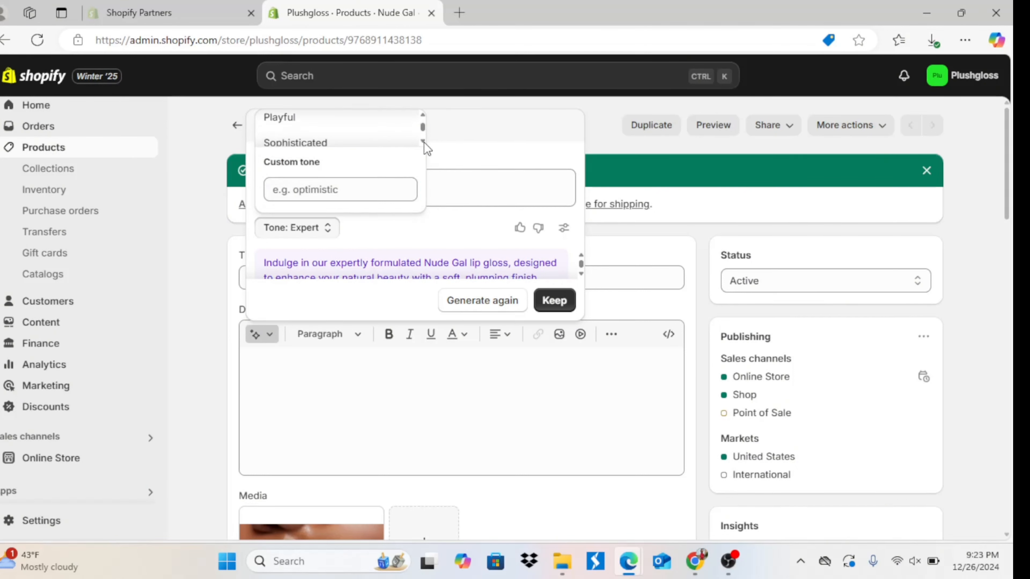
click(423, 141)
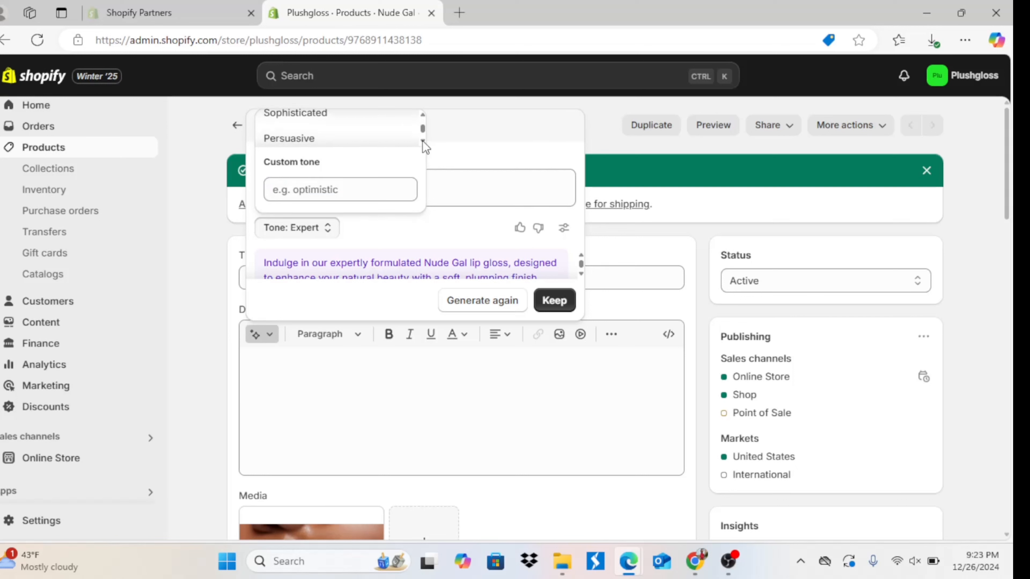
click(423, 140)
click(326, 118)
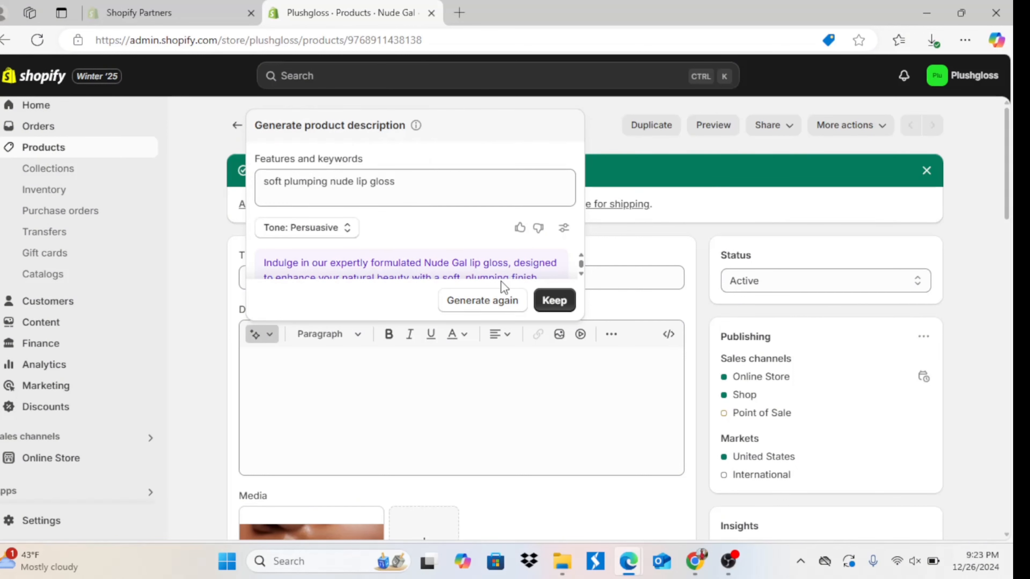
- Regenerate the Nude Gal description, keep the new text and save the product
click(499, 303)
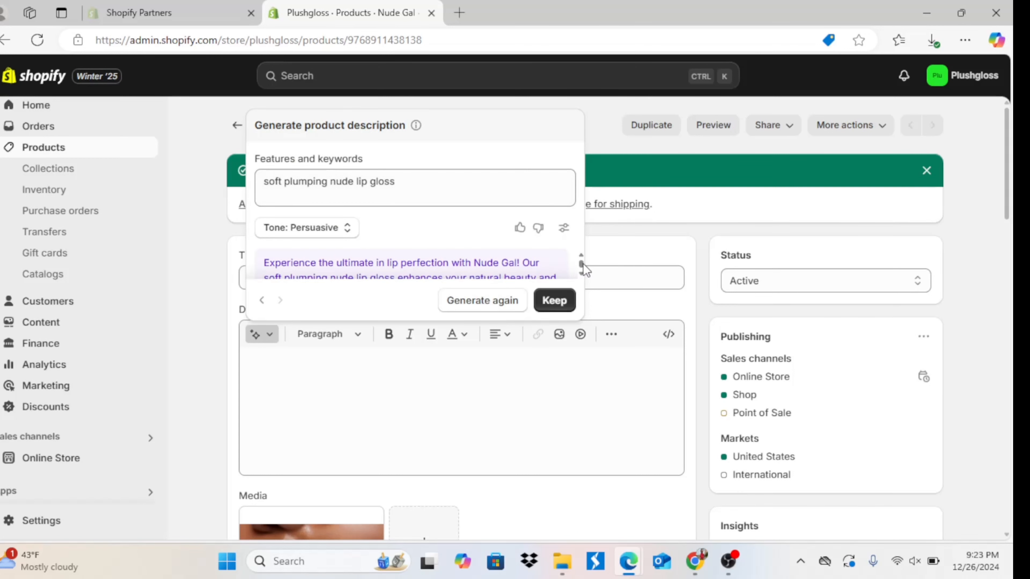
click(554, 301)
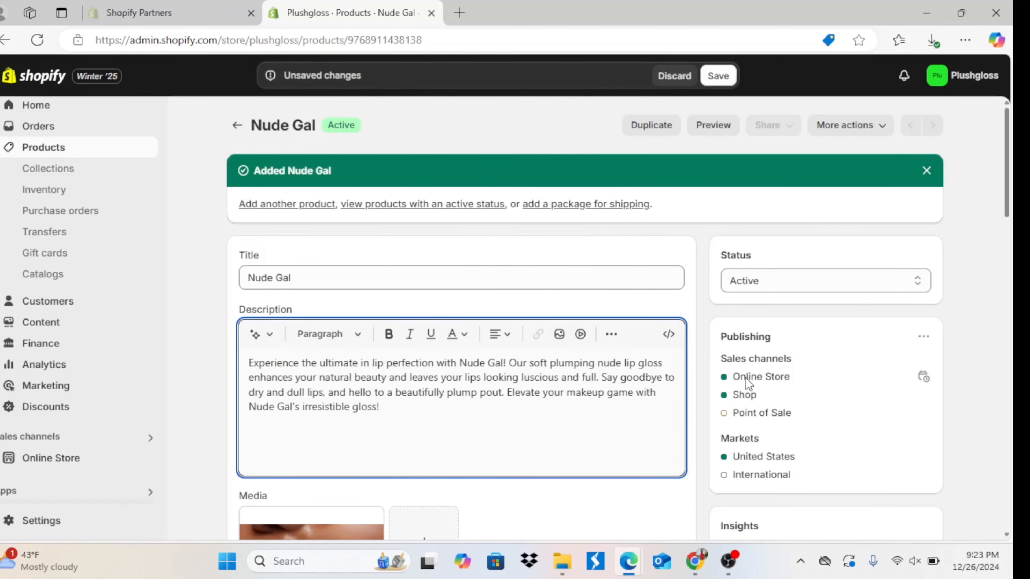
click(720, 82)
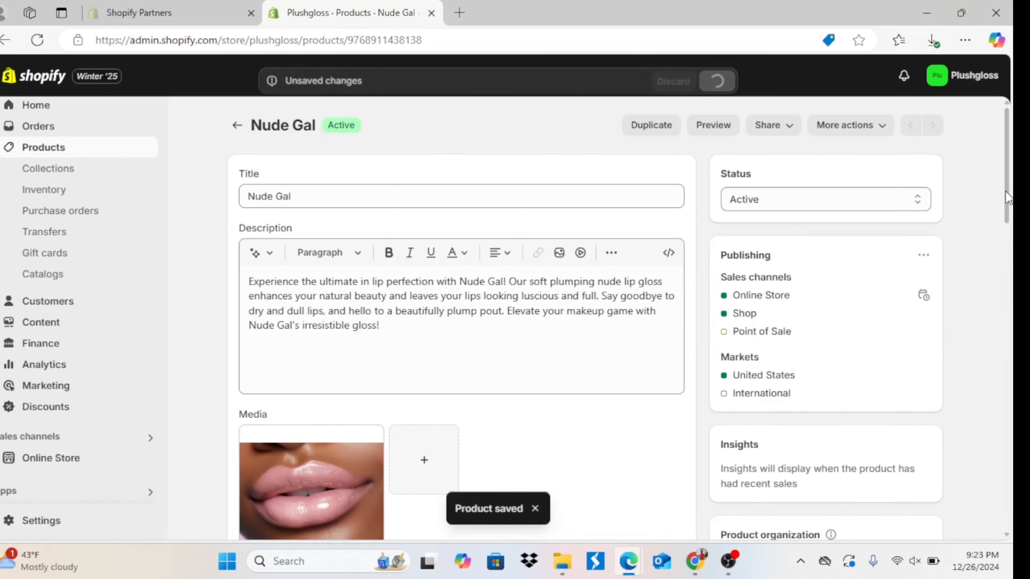
- Set the price of Nude Gal to $14.99
drag(1008, 192, 1010, 324)
click(259, 236)
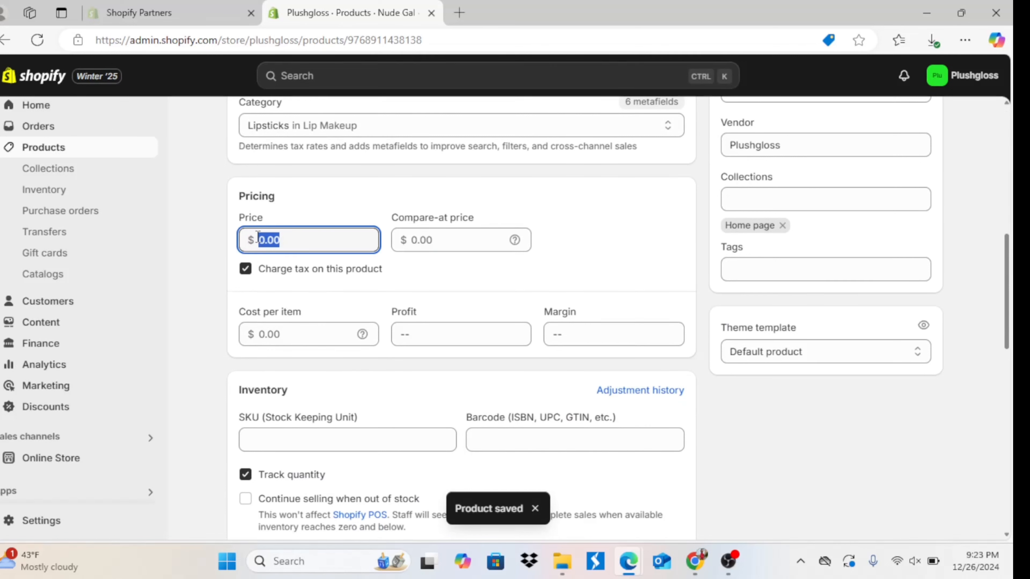
text(14.99)
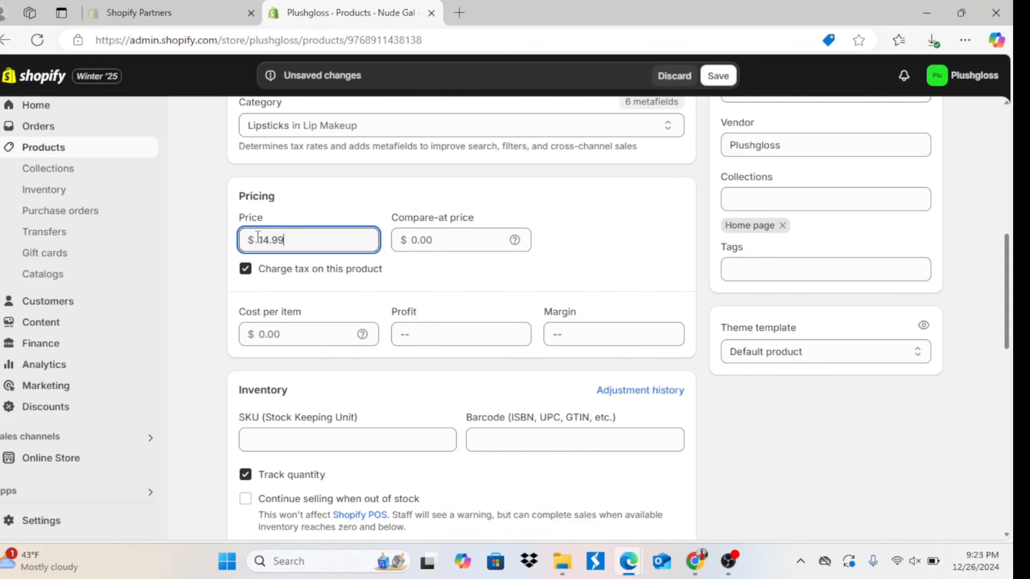
- Adjust the available stock of Nude Gal at the shop location by 5 and save the quantity
scroll(460, 260, down, 10)
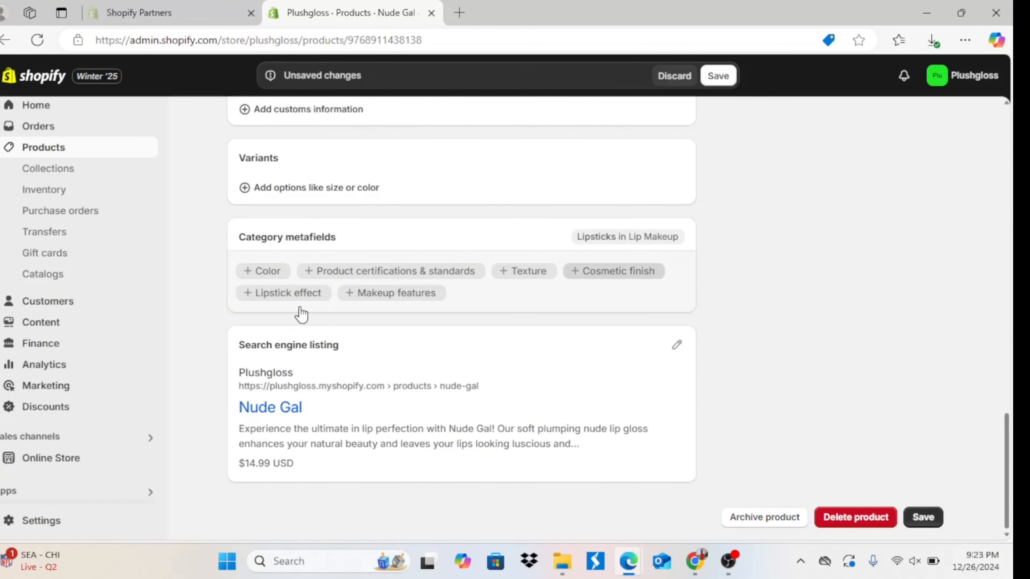
drag(1009, 466, 1008, 365)
click(591, 367)
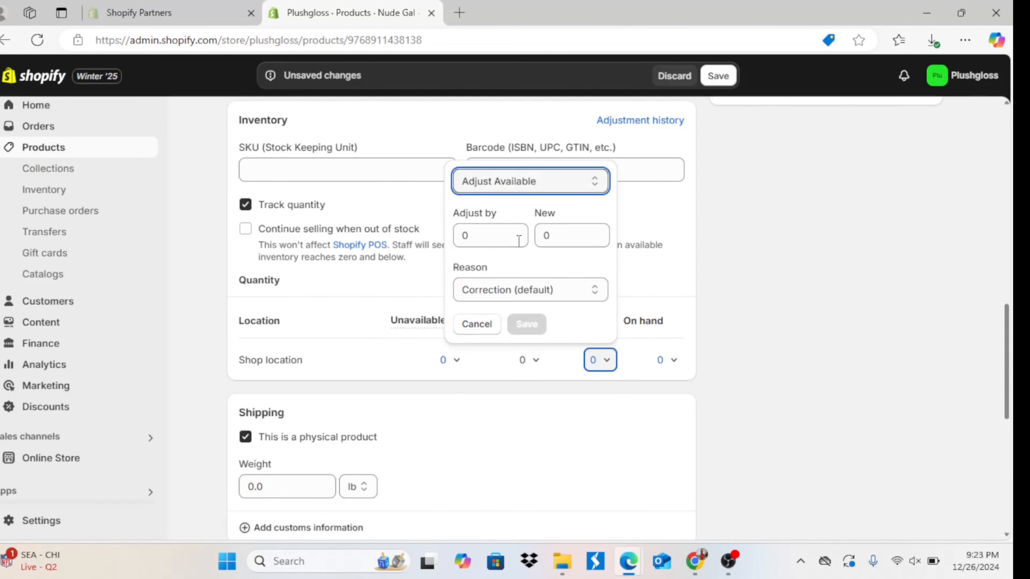
click(496, 186)
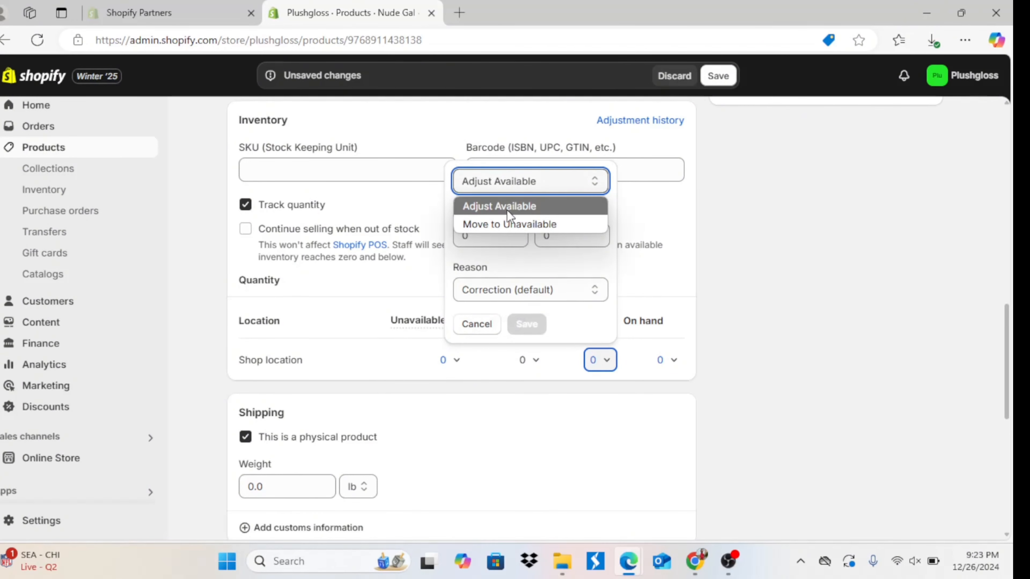
click(507, 209)
click(503, 237)
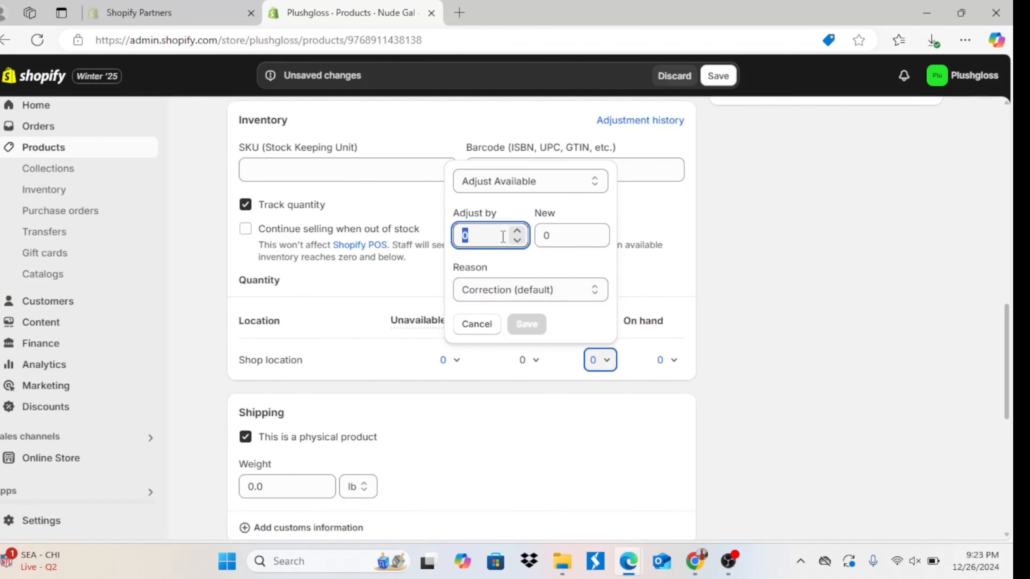
text(5)
click(526, 324)
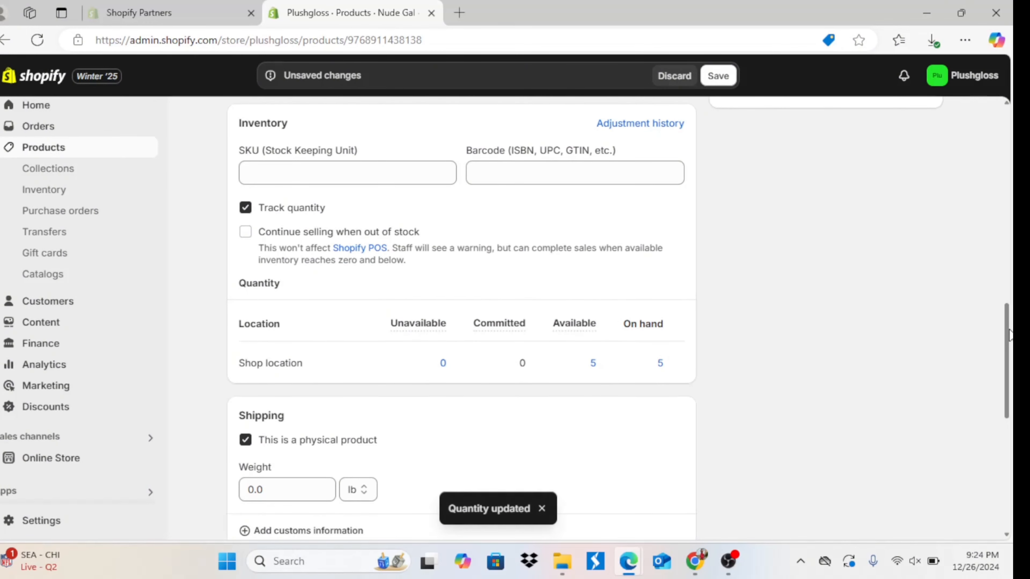
- Add another product and upload the Lips-AAM13 (1) photo from Downloads as its media
drag(1008, 337, 978, 131)
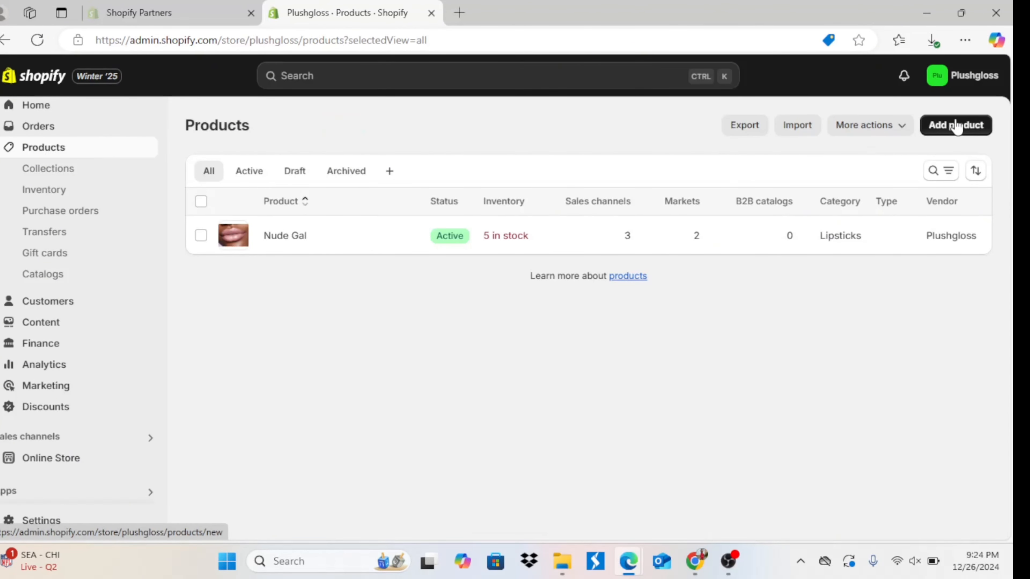
click(956, 126)
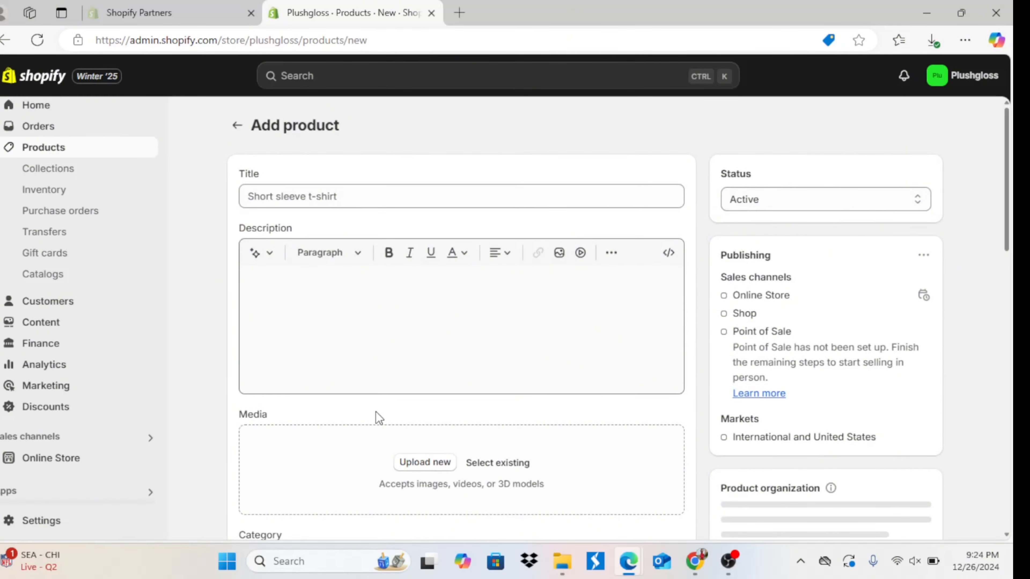
click(407, 465)
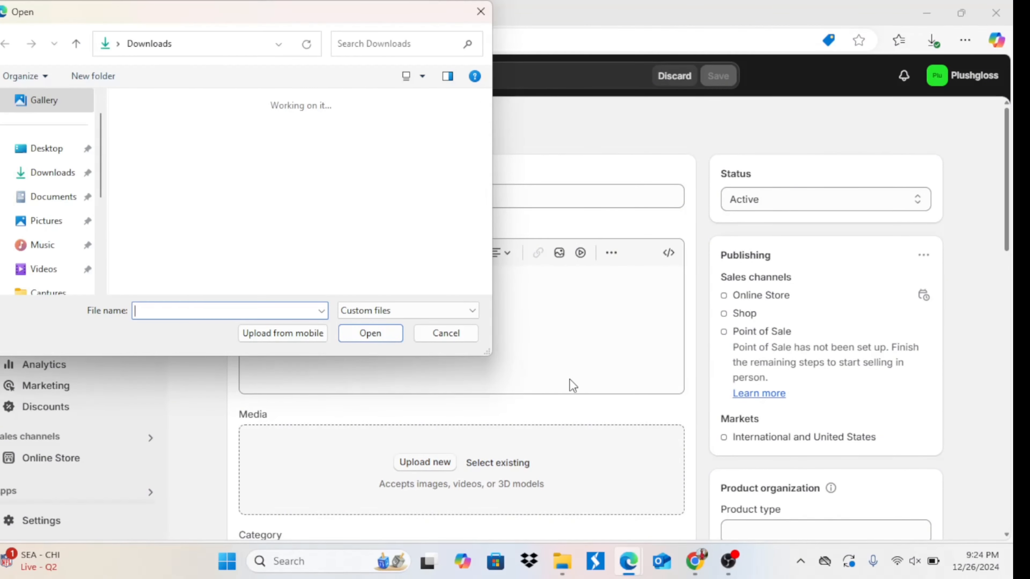
scroll(487, 285, down, 4)
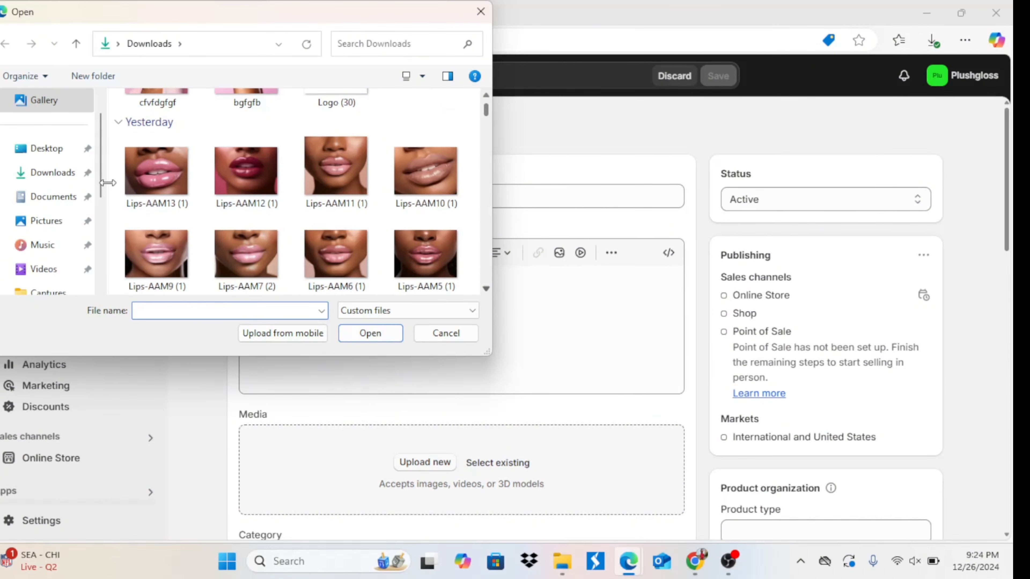
double_click(153, 171)
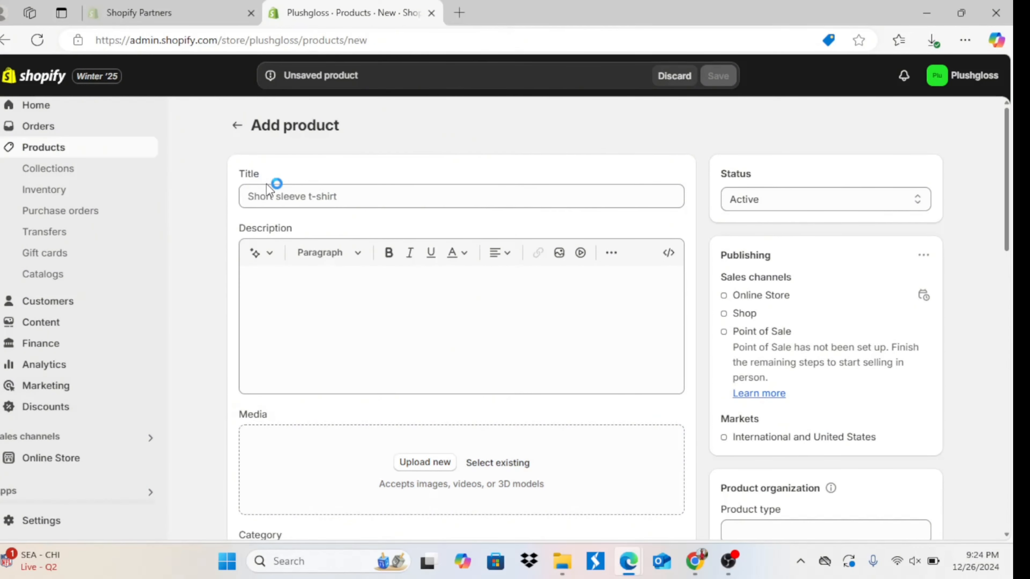
- Title the product "Plumer Pink" and keep a description generated from the keywords "plump pink shiny lip gloss"
click(288, 190)
text(Plumer Pink)
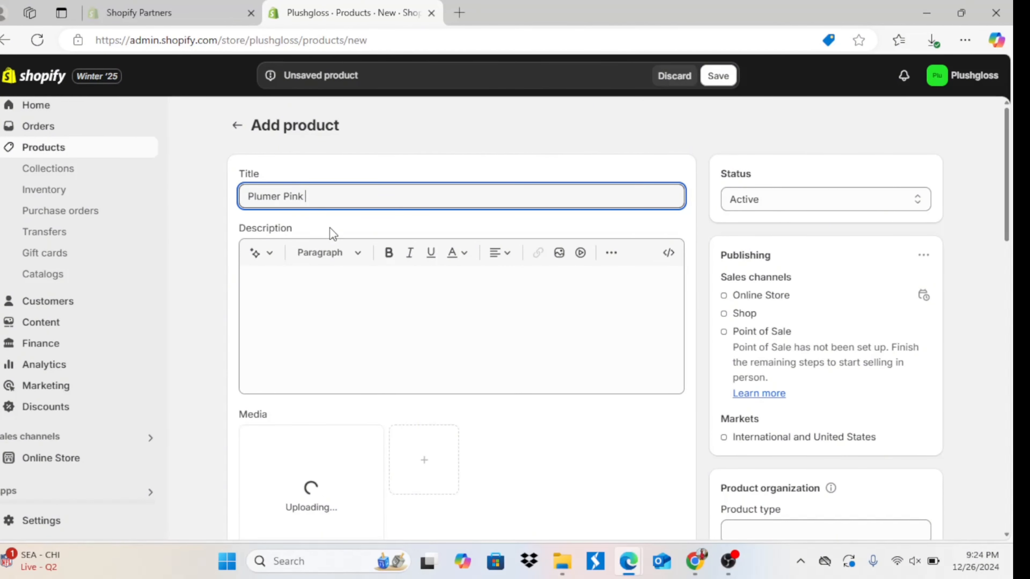
click(257, 253)
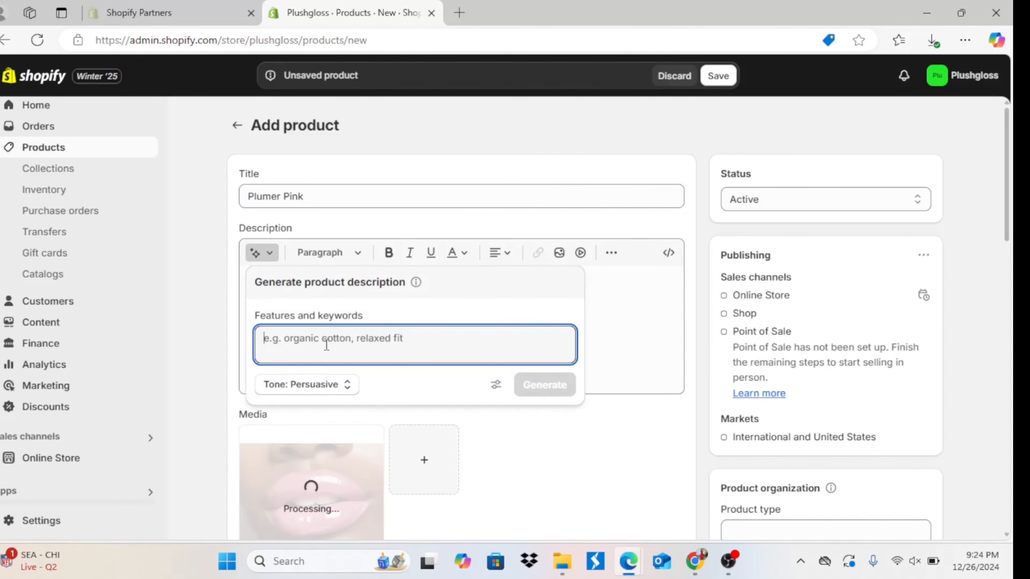
text(plump pink shiny lip gloss)
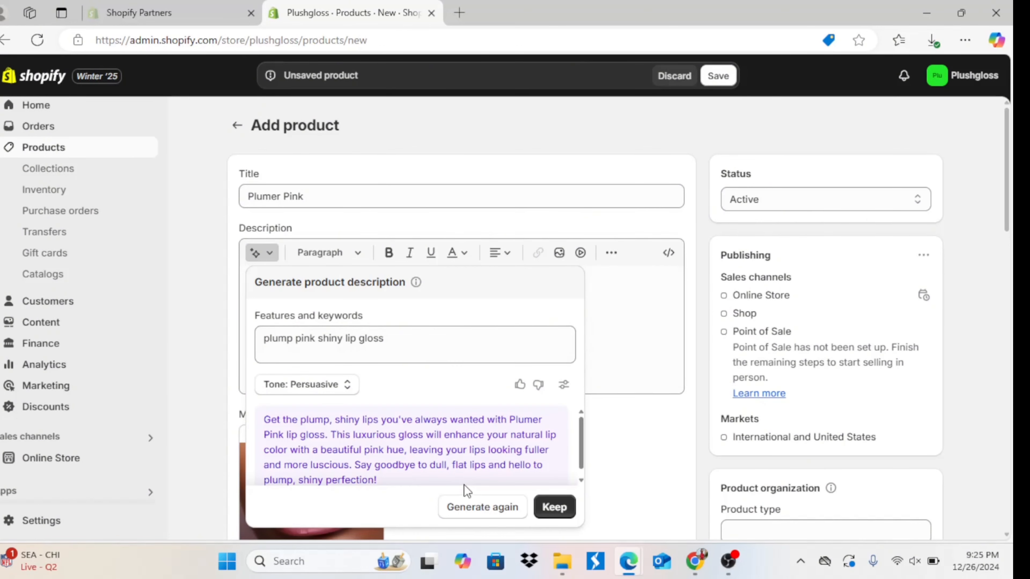
click(555, 508)
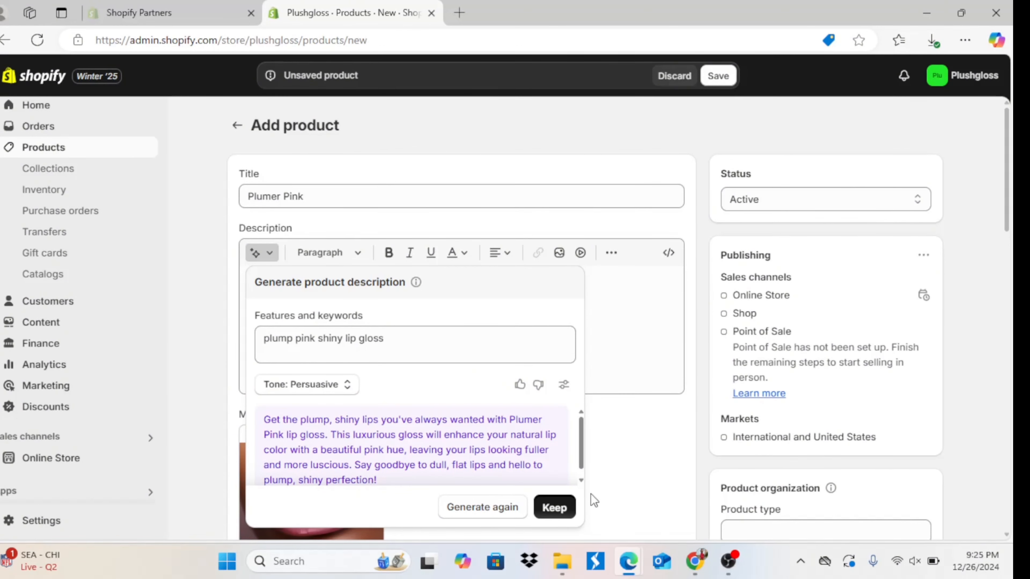
- Set Plumer Pink's price to $14.99 and its shop location quantity to 5, and save the product
scroll(635, 281, down, 8)
click(349, 325)
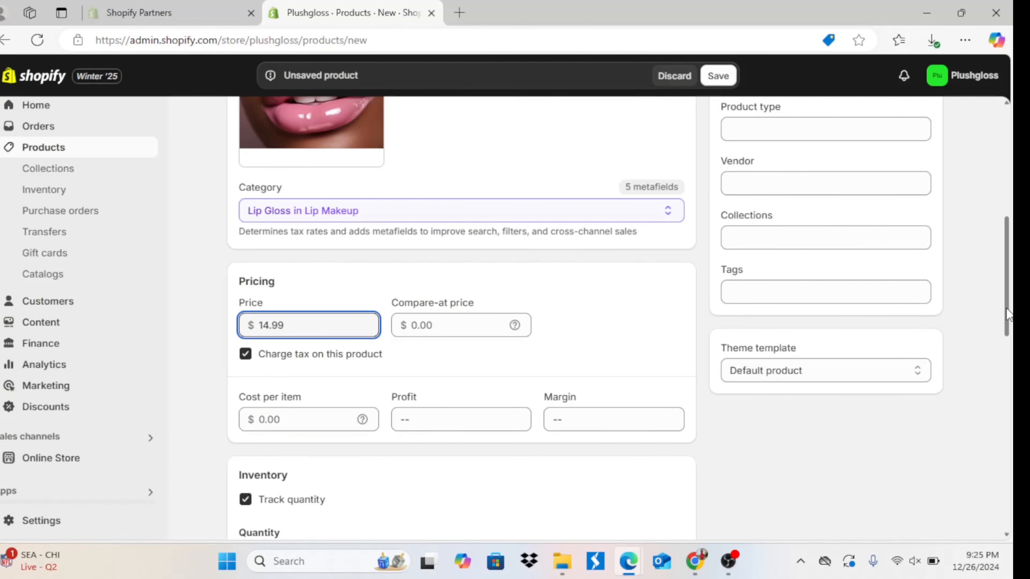
drag(1008, 315, 1007, 313)
drag(1006, 313, 1007, 349)
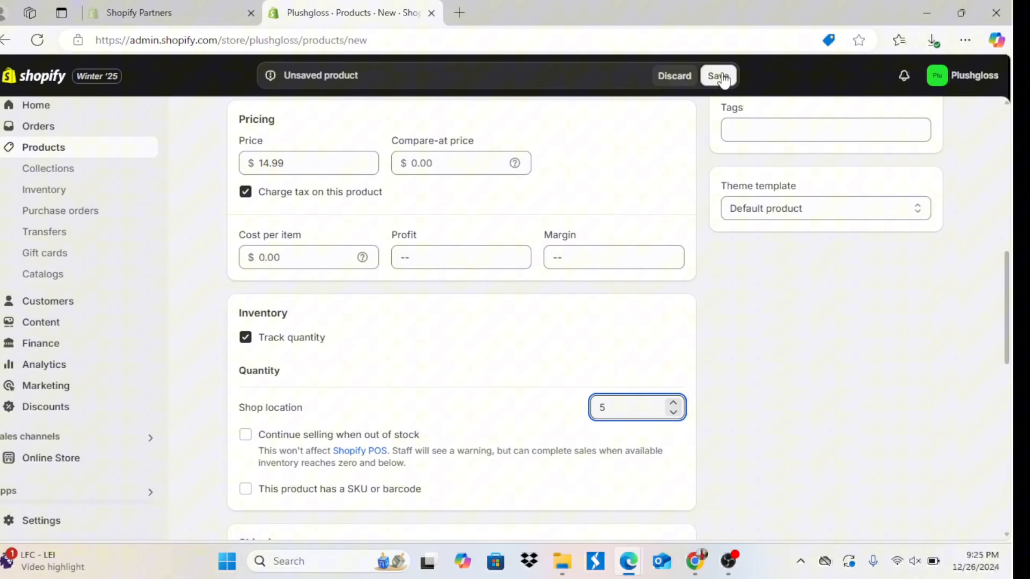
click(721, 80)
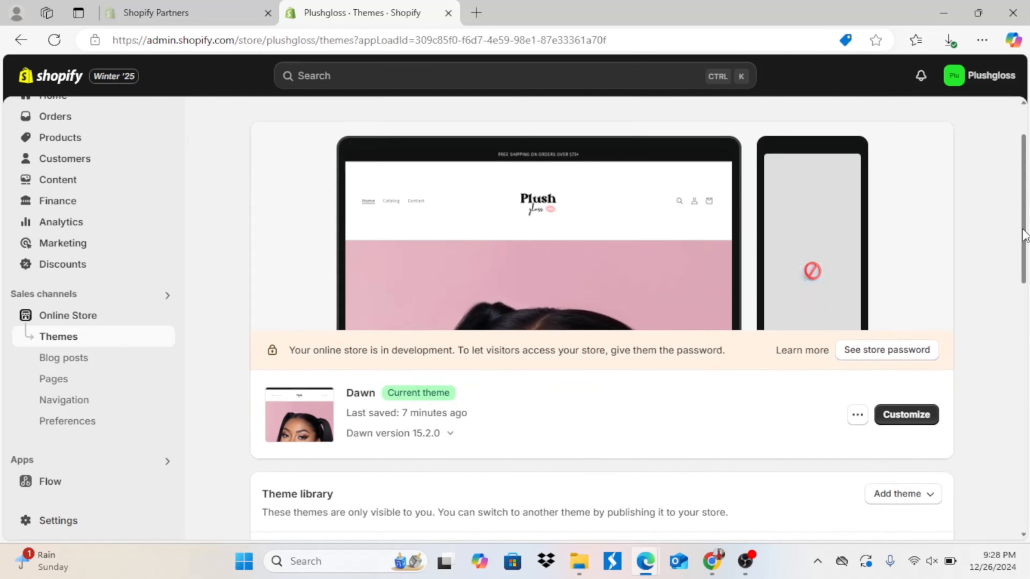
- Review the current Dawn theme's home page in the theme editor's mobile preview and exit the editor
drag(1023, 230, 1025, 249)
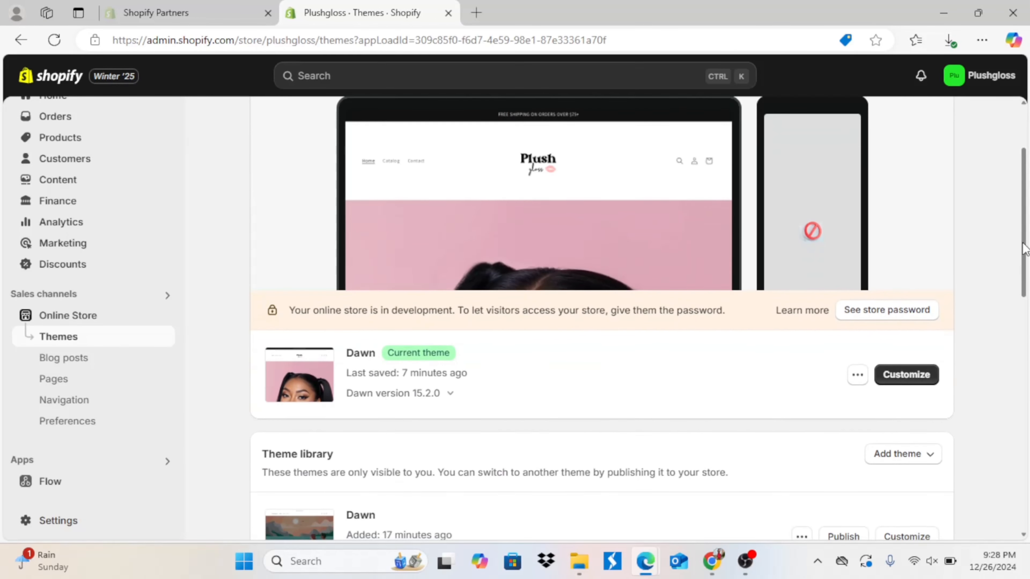
click(909, 375)
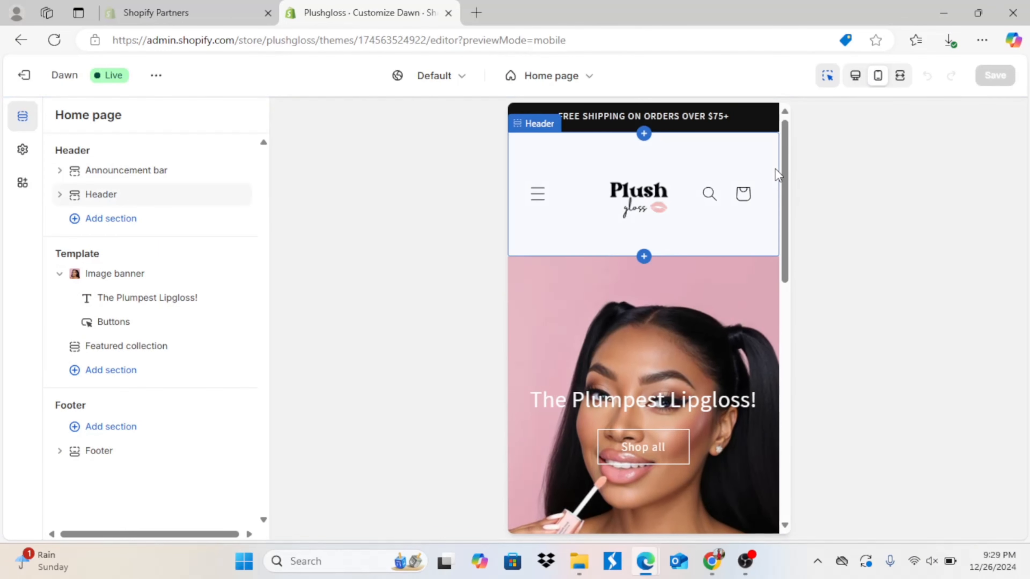
drag(789, 183, 790, 414)
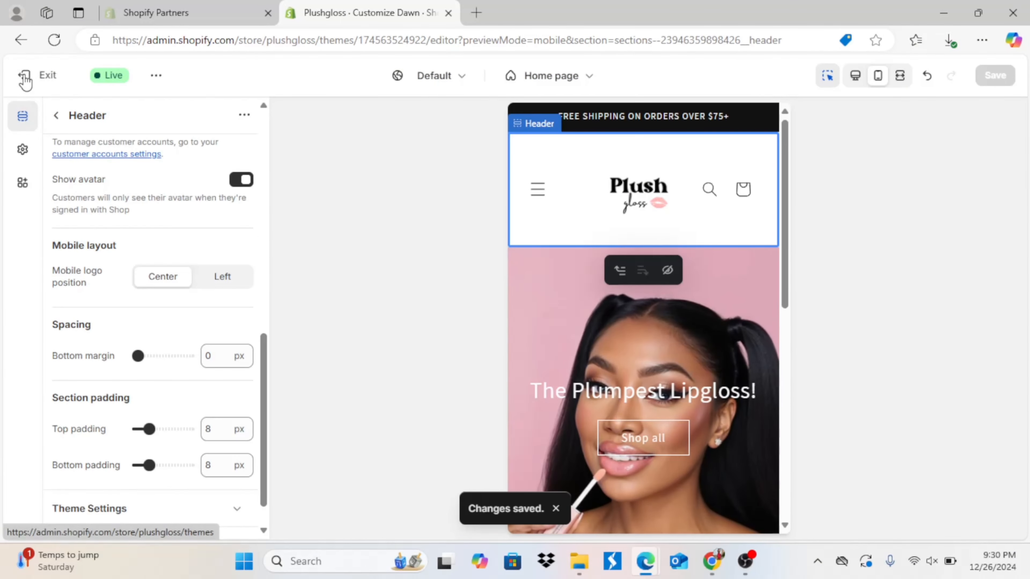
click(25, 77)
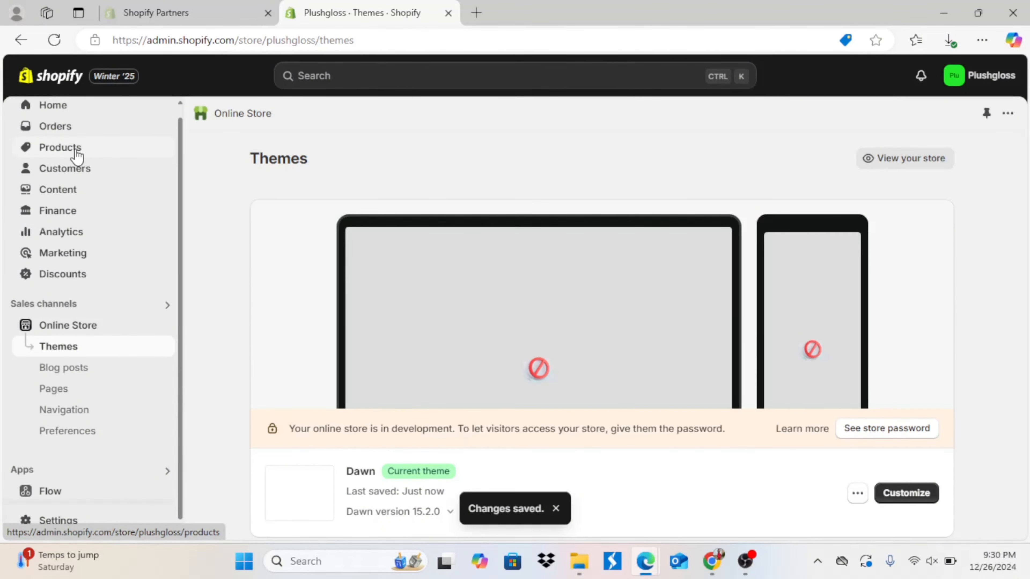
- Create a new product collection and title it "Plump Collection"
click(70, 154)
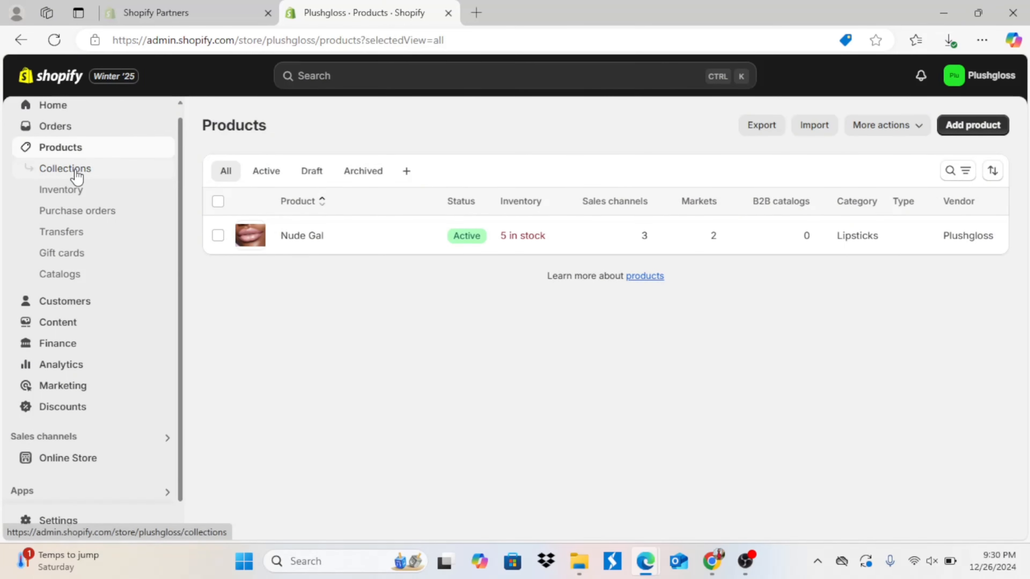
click(71, 173)
click(934, 130)
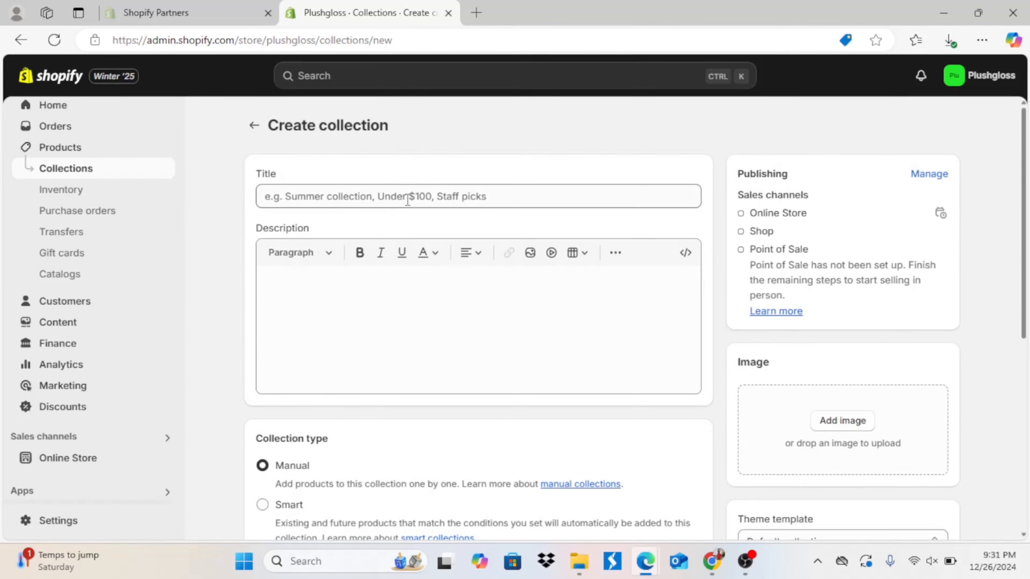
click(417, 196)
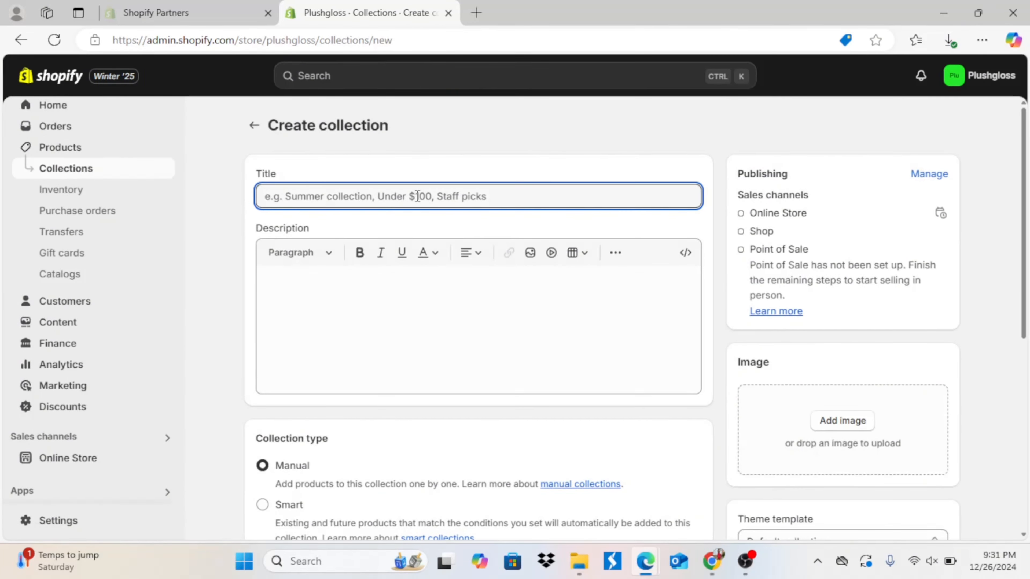
text(Plump Collection)
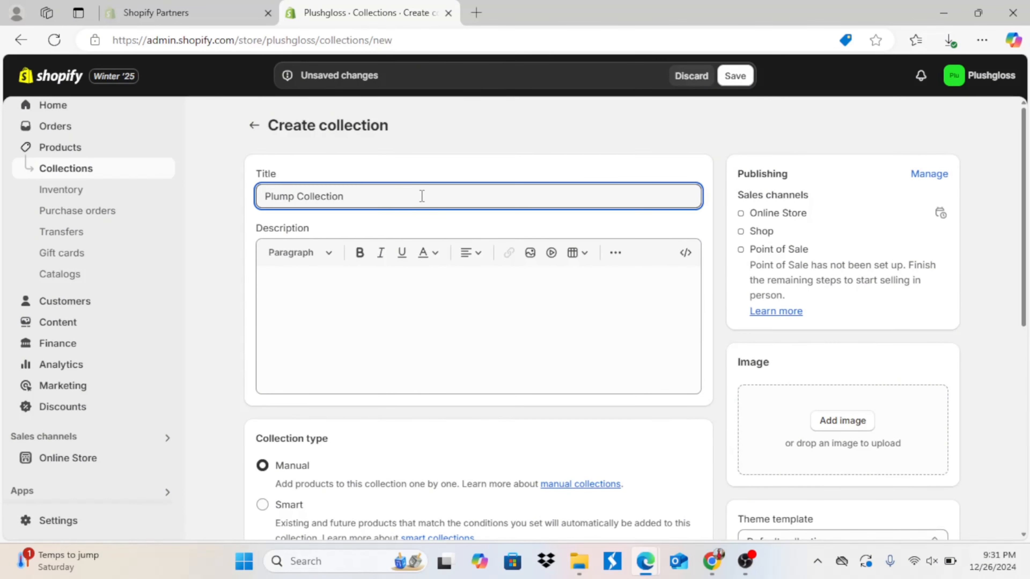
mouse_move(1023, 271)
mouse_down()
mouse_move(1024, 283)
mouse_move(1023, 264)
mouse_up()
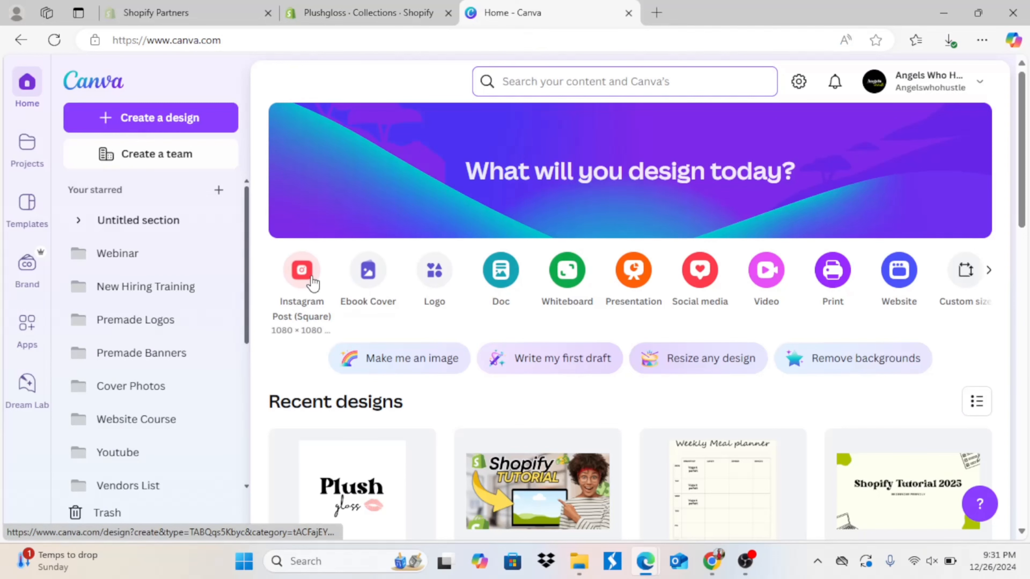
- Switch to Canva, start a square Instagram post, and place the cfvfdgfgf photo uploaded from Downloads on the page
click(309, 279)
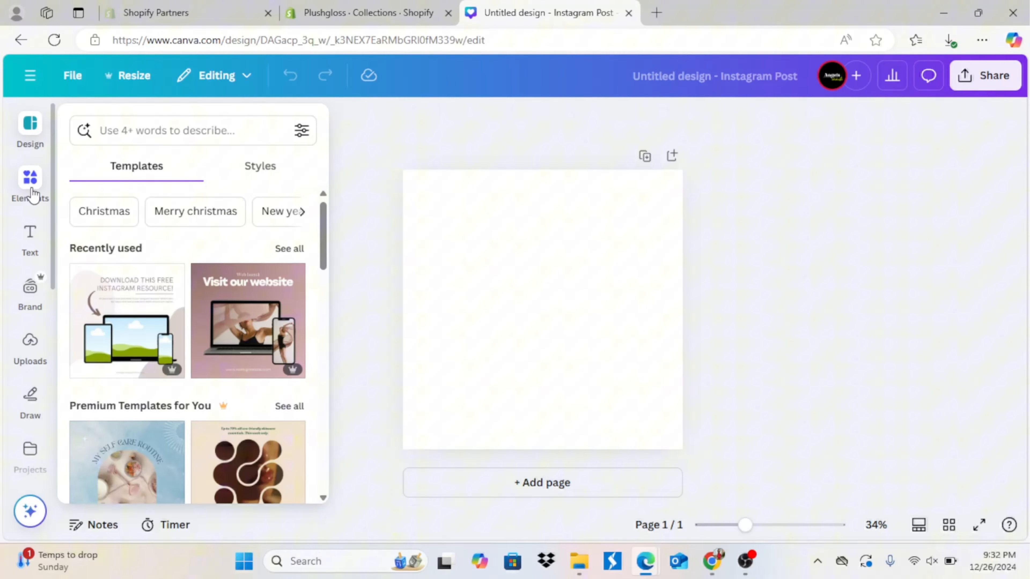
click(34, 194)
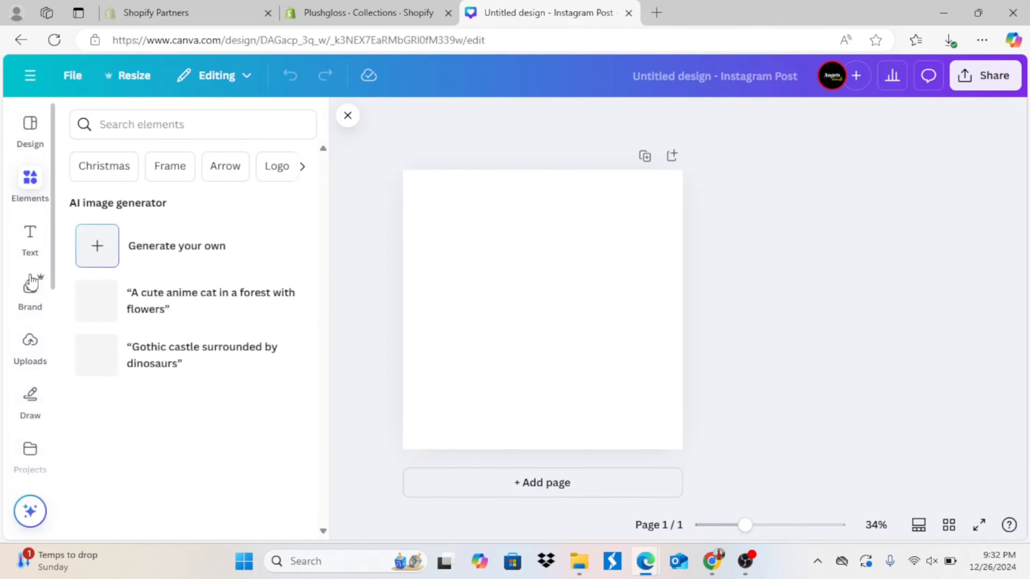
click(31, 349)
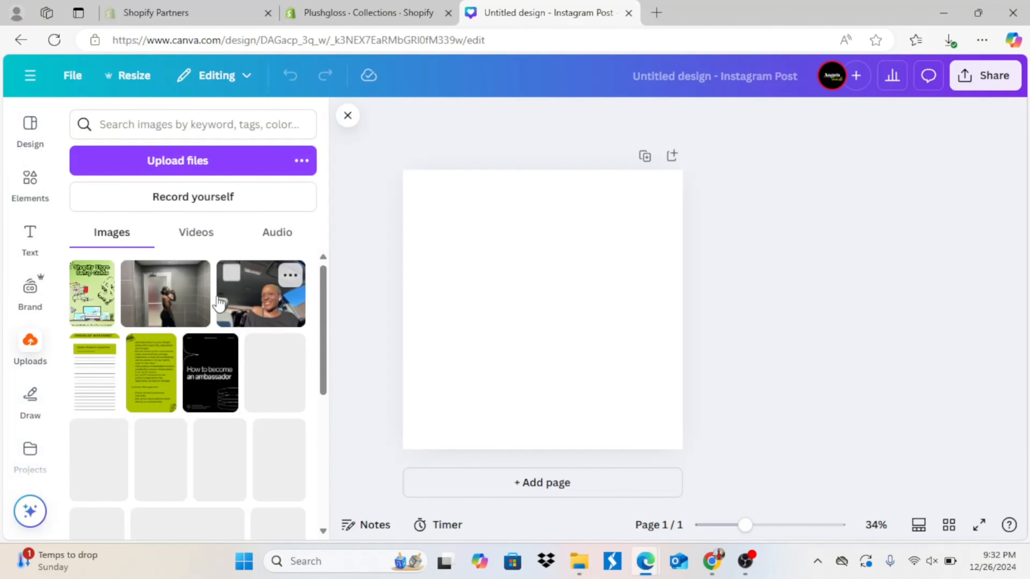
click(181, 161)
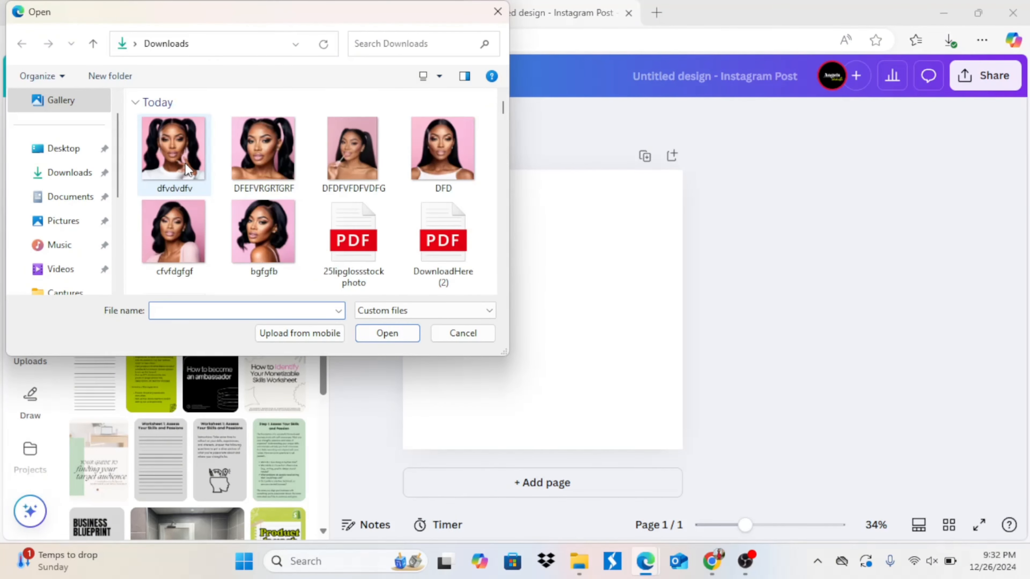
double_click(193, 231)
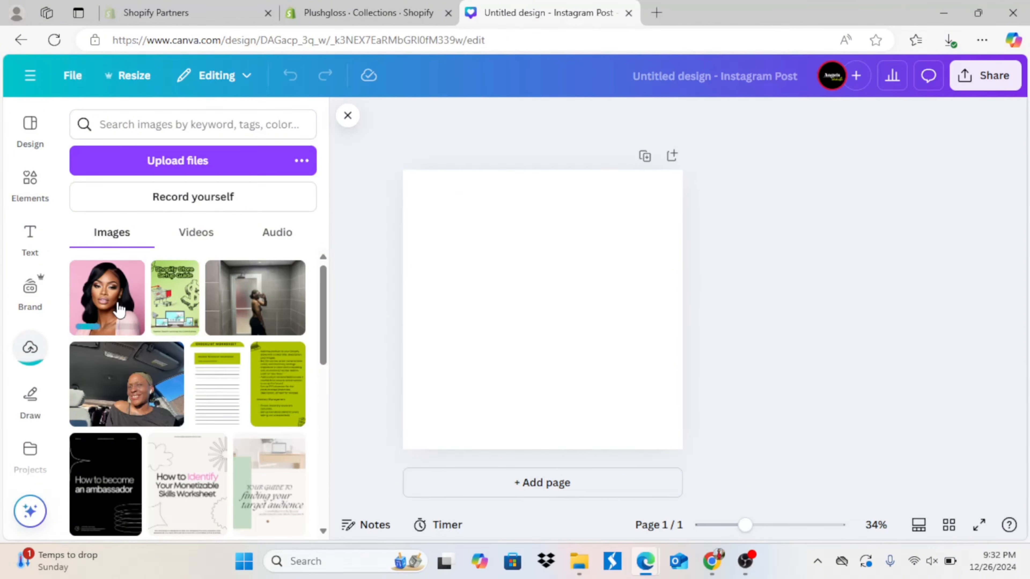
click(120, 309)
- Set the page background to the dusty rose tone from the photo colors
click(425, 208)
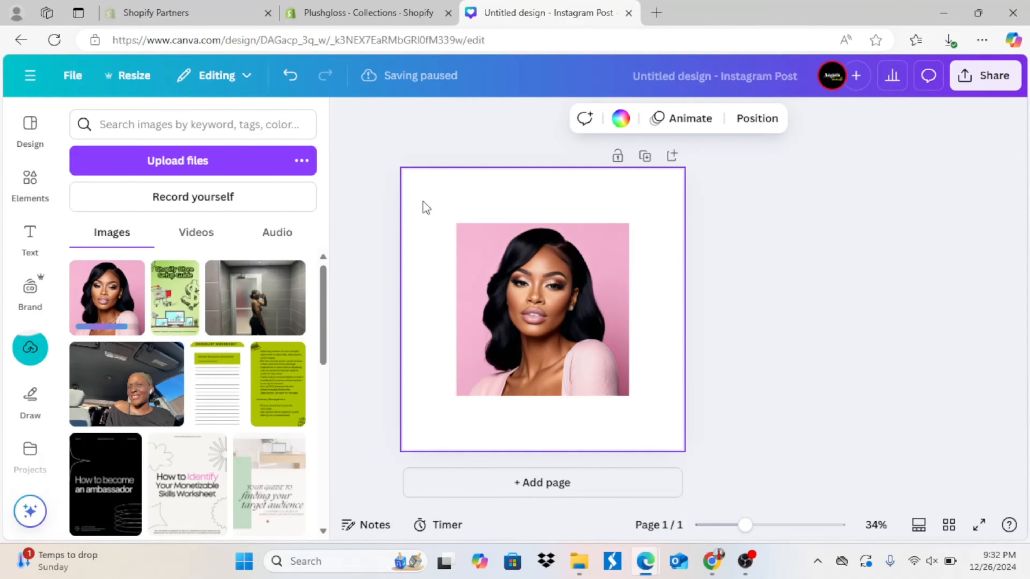
click(620, 119)
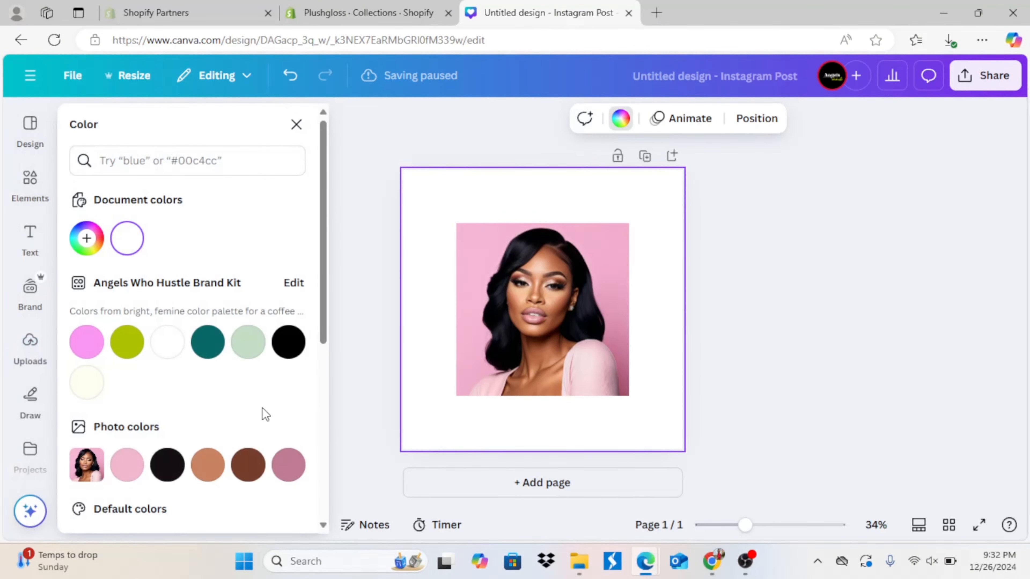
click(140, 467)
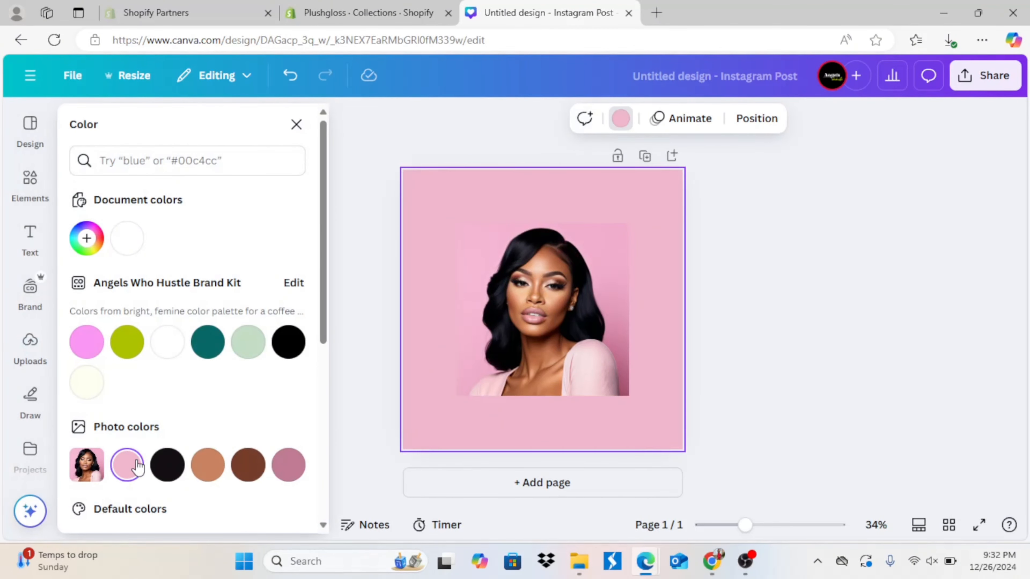
click(293, 469)
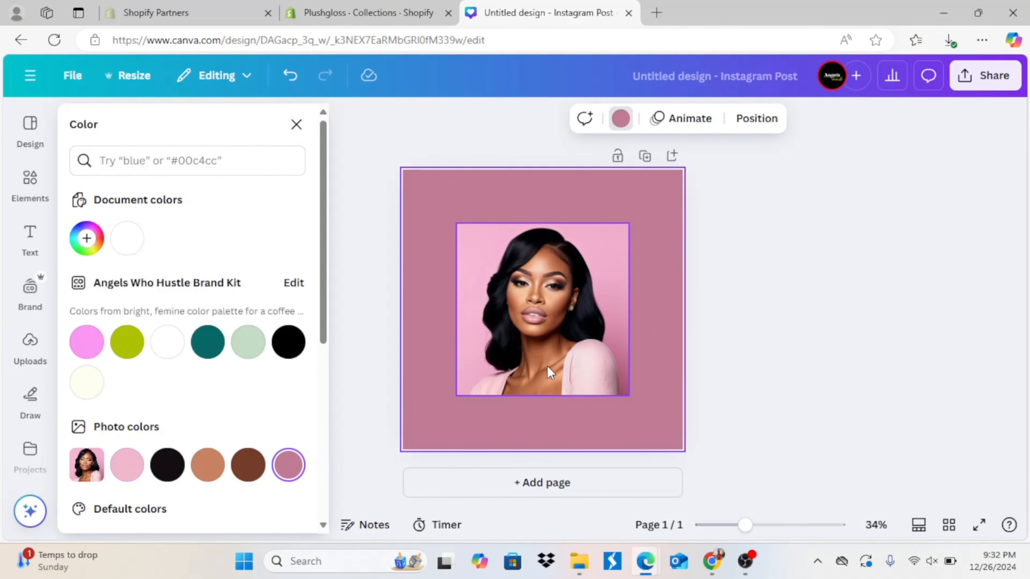
- Enlarge the portrait photo to fill the whole page and fade it so the dusty rose background shows through
drag(535, 358, 481, 305)
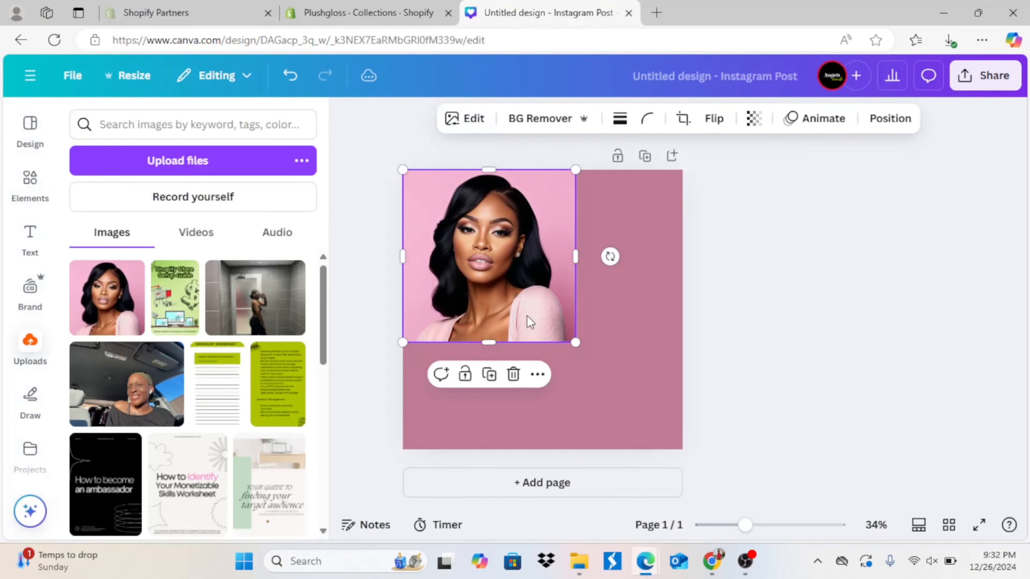
drag(577, 342, 705, 427)
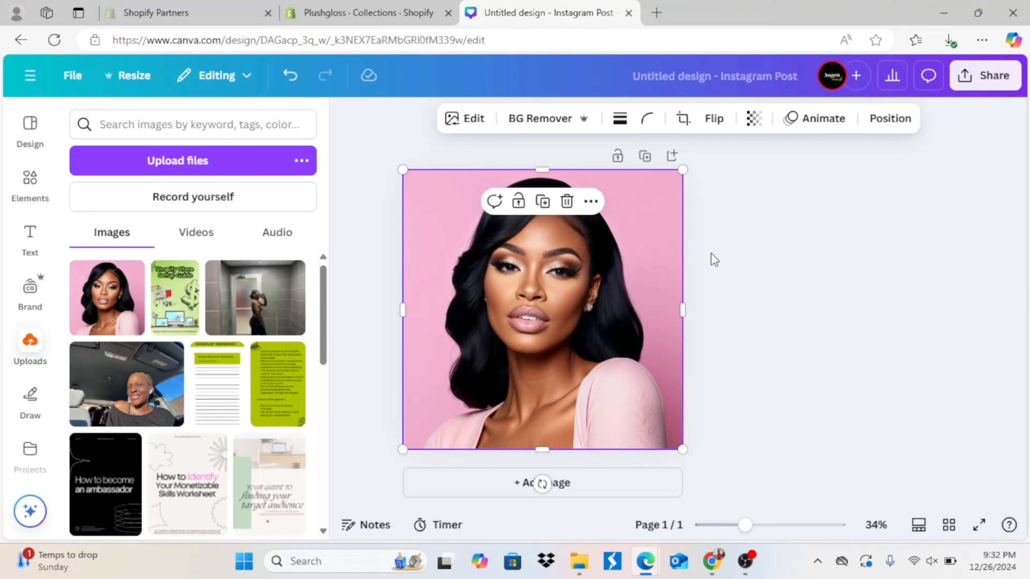
click(753, 121)
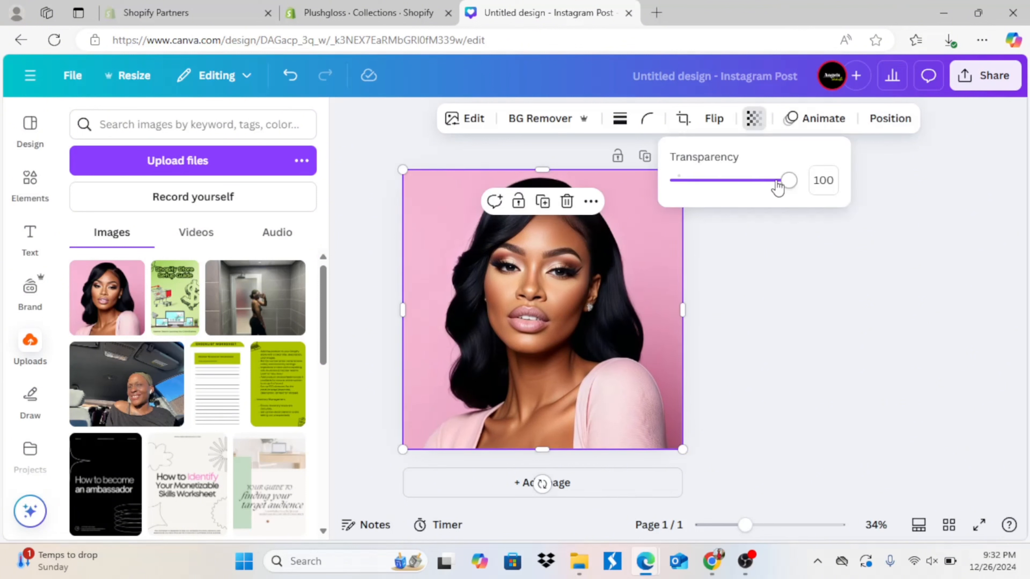
drag(795, 185, 701, 185)
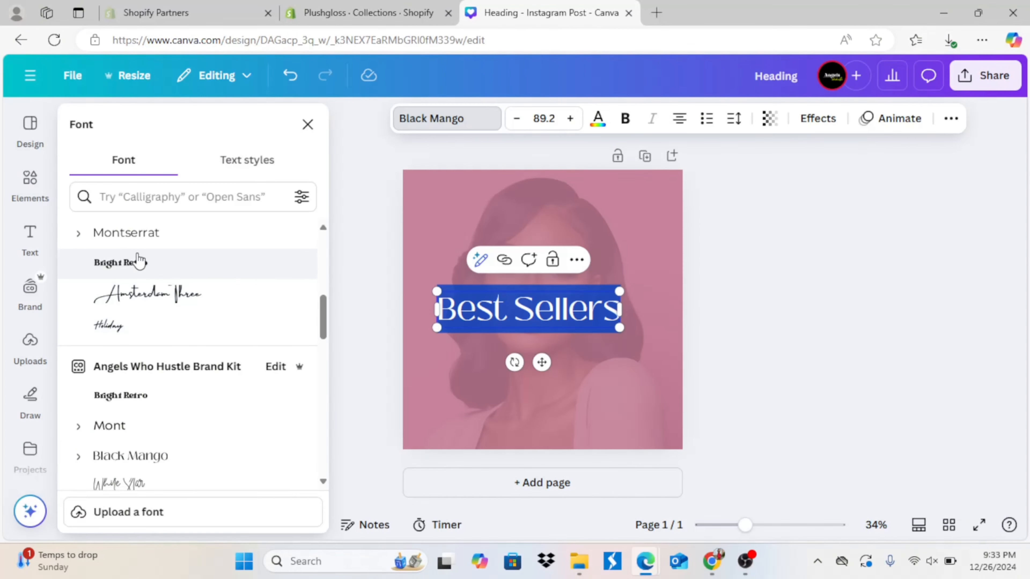
- Format the "Best Sellers" heading in white Bright Retro and enlarge it to font size 125
click(130, 262)
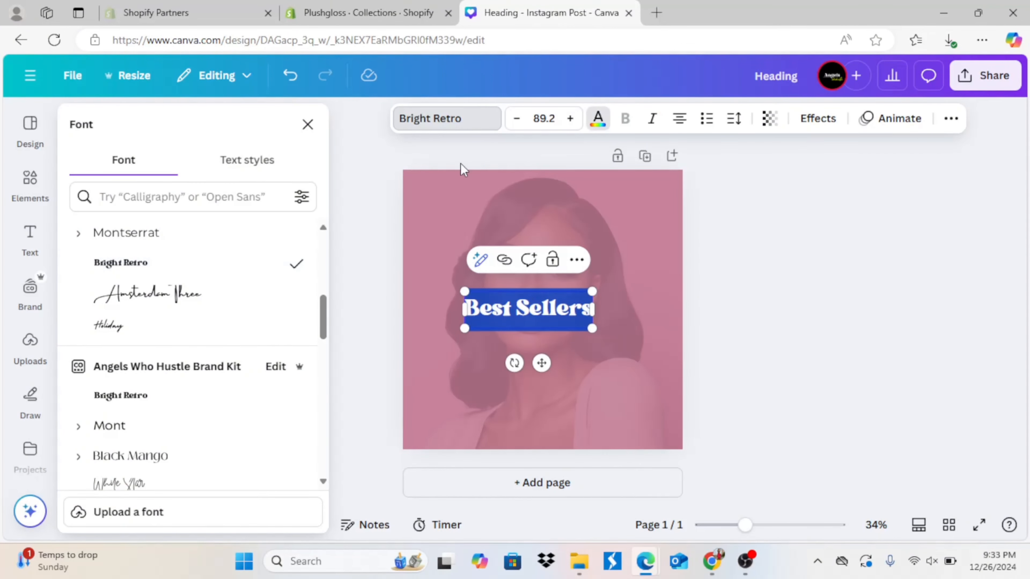
click(597, 118)
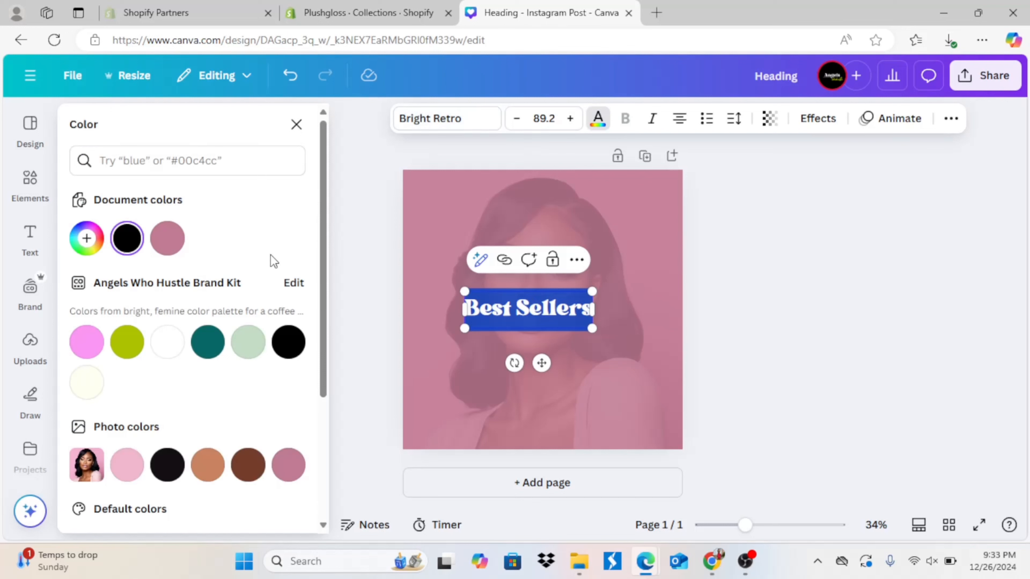
click(165, 346)
drag(594, 328, 646, 339)
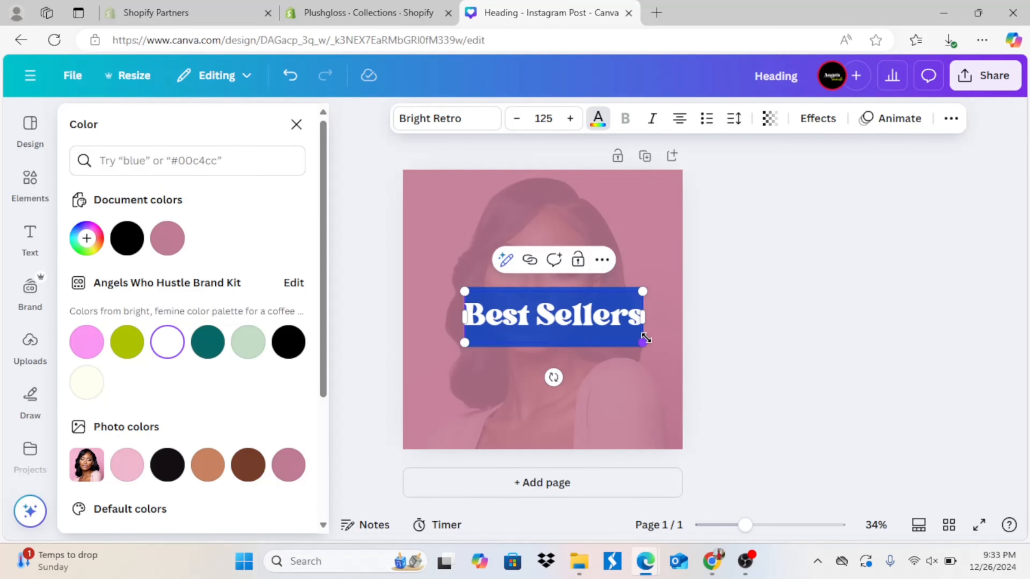
- Align the "Best Sellers" heading to the center and middle of the page
click(953, 127)
click(903, 155)
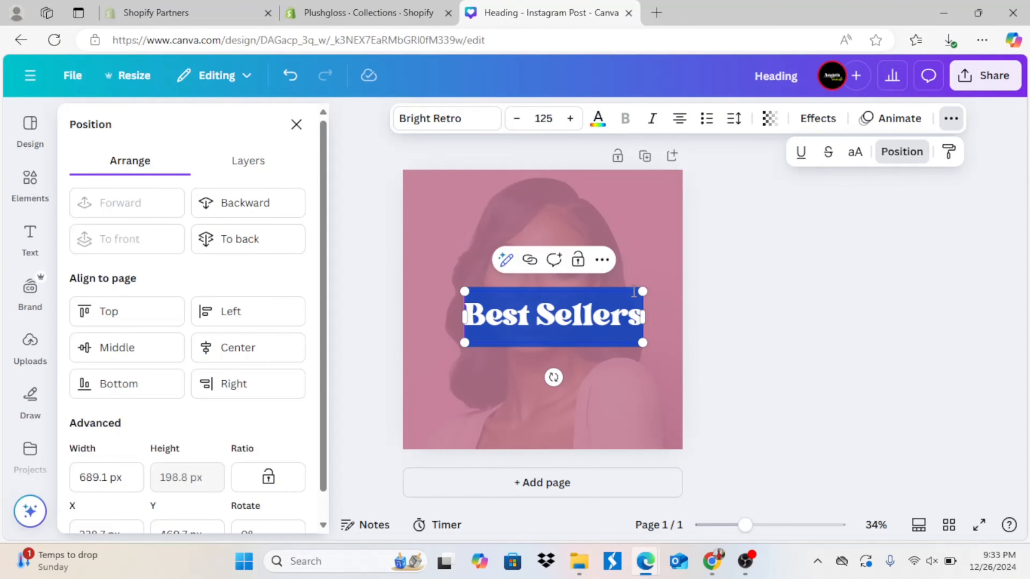
click(249, 352)
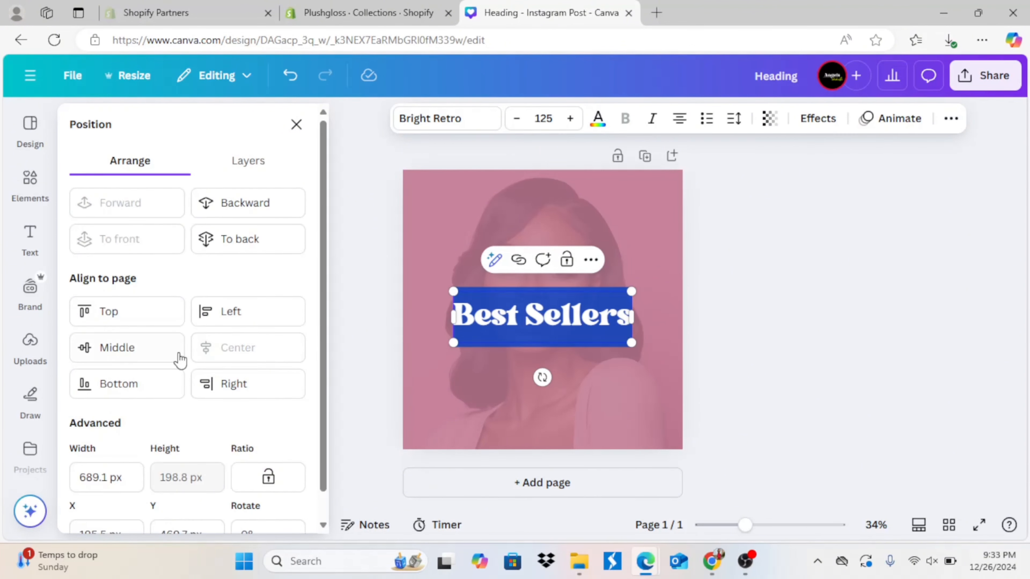
click(145, 346)
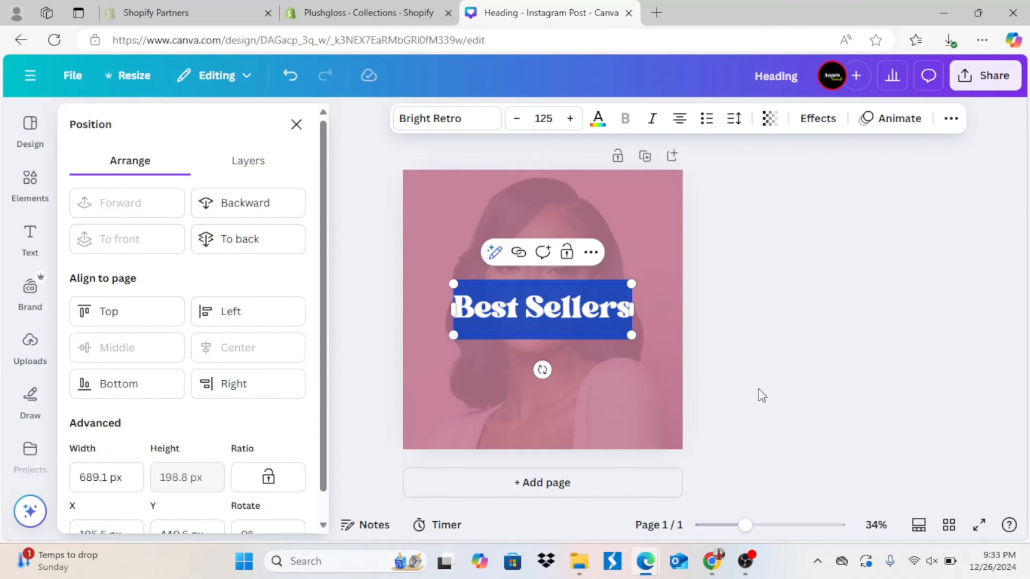
click(762, 396)
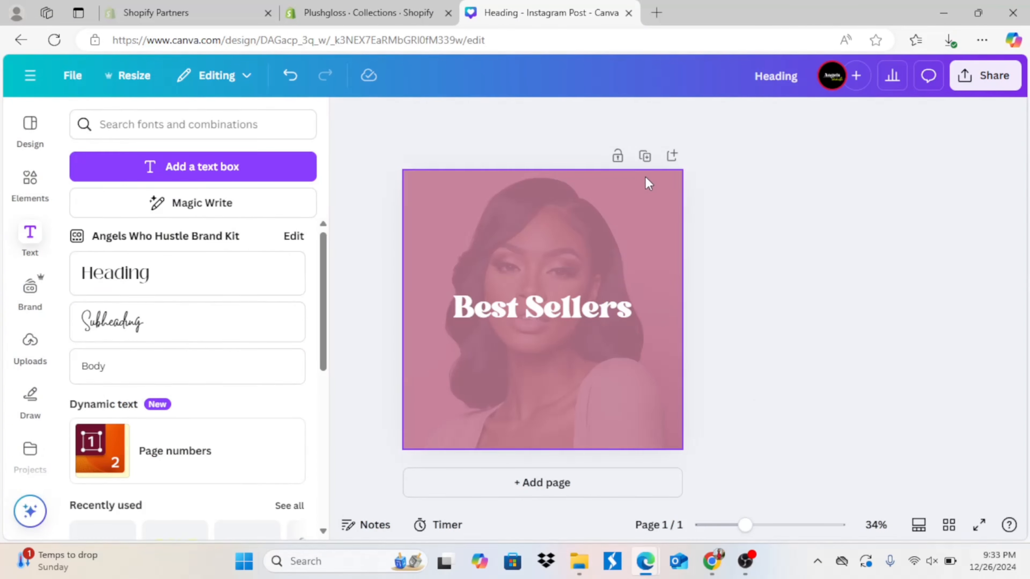
- Duplicate the page and replace the copy's portrait with the uploaded pigtails photo, enlarged to fill the page behind the heading
click(645, 156)
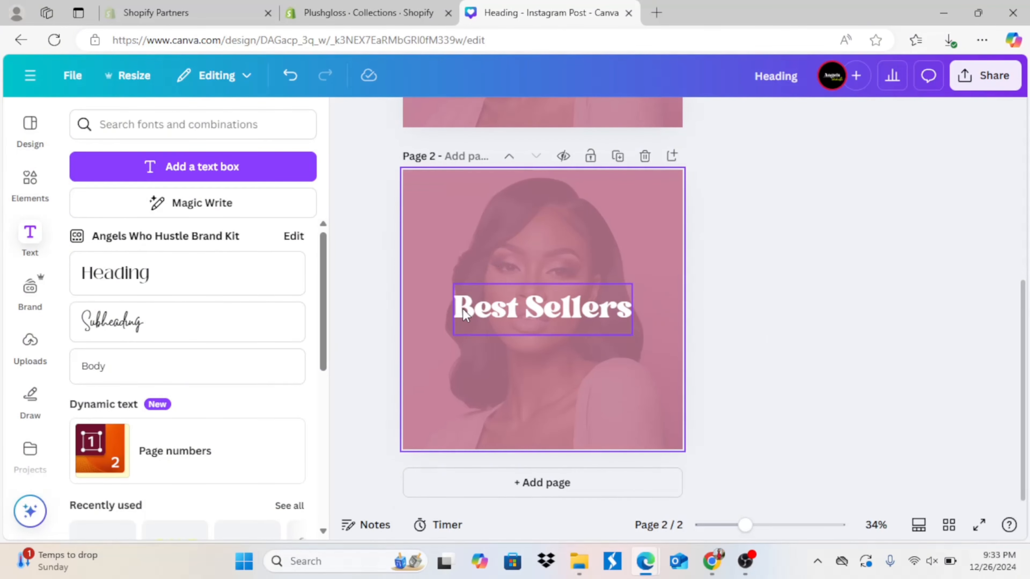
click(444, 256)
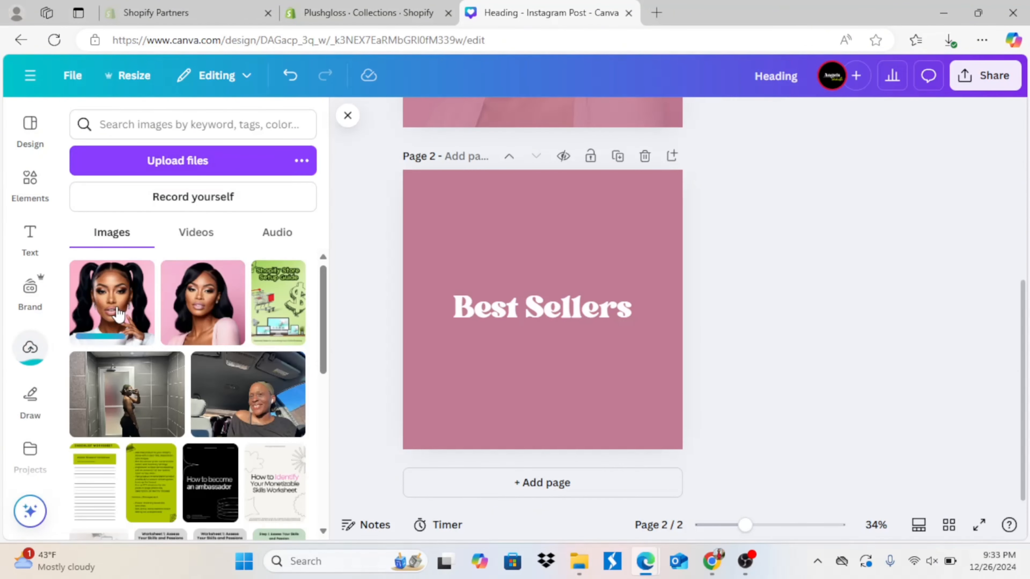
drag(111, 284, 526, 230)
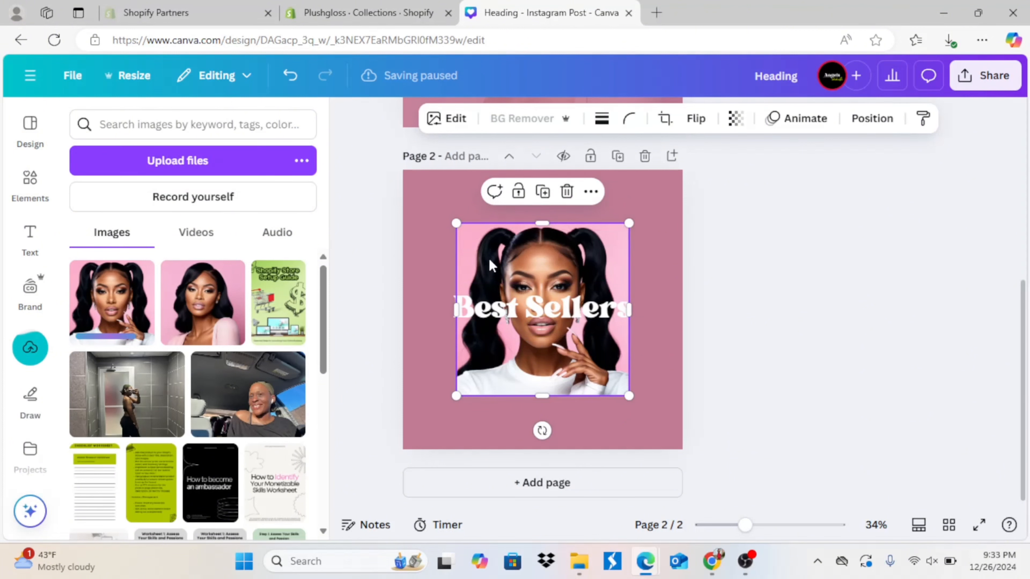
drag(491, 266, 438, 212)
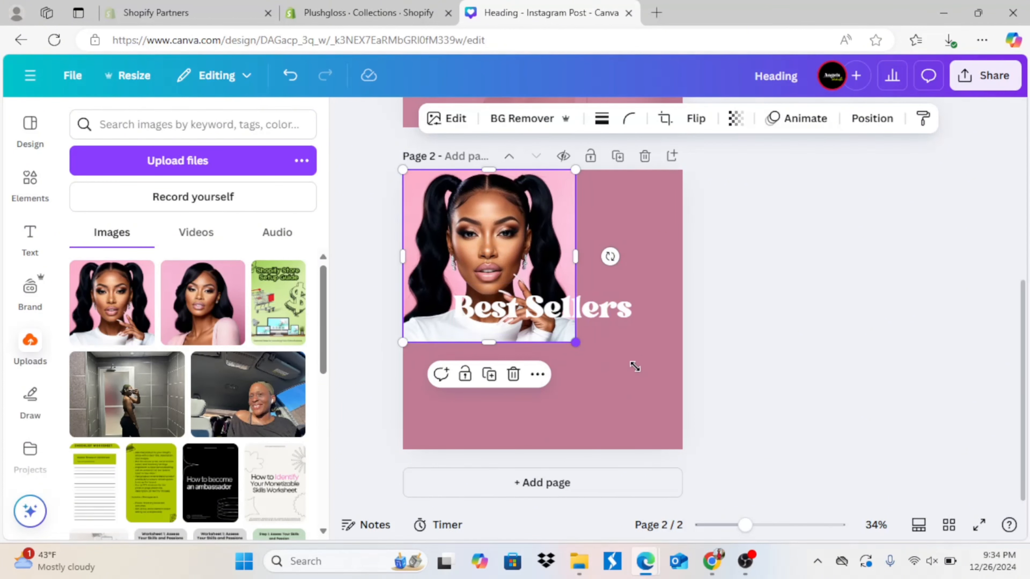
drag(635, 367, 710, 436)
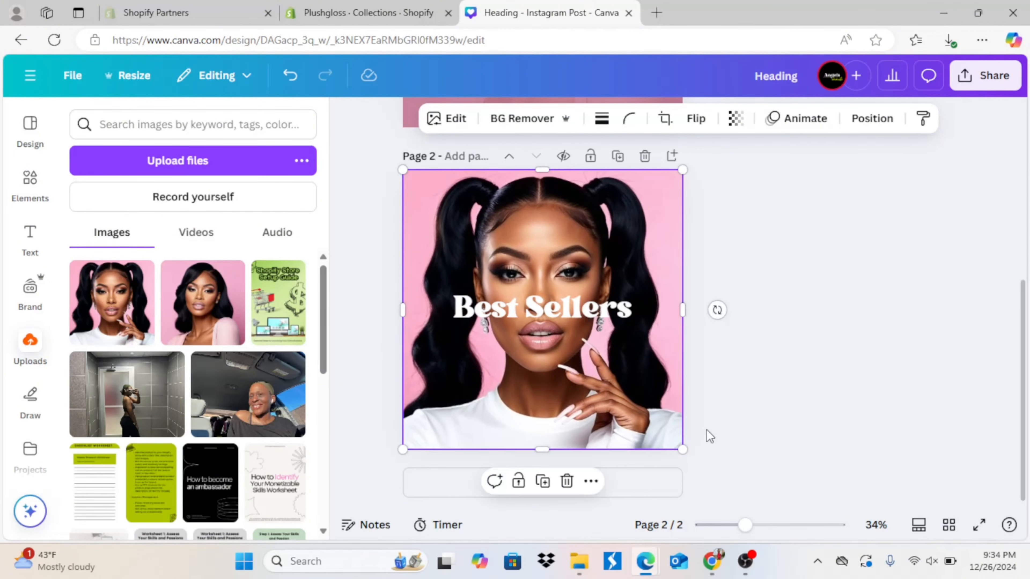
- Fade the pigtails photo on page 2 and move the "Best Sellers" headings to the lower part of their pages
click(735, 120)
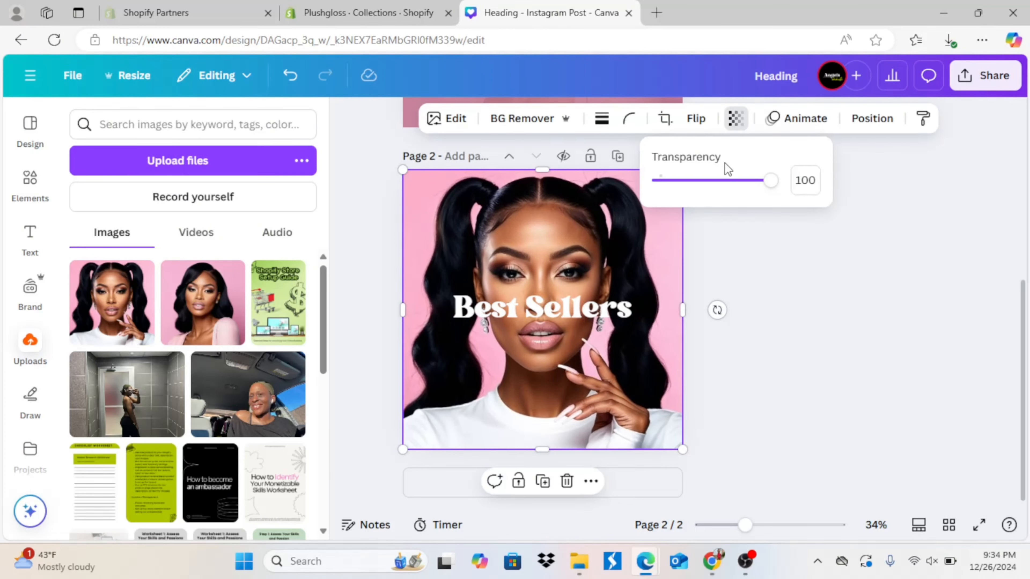
drag(763, 180, 680, 182)
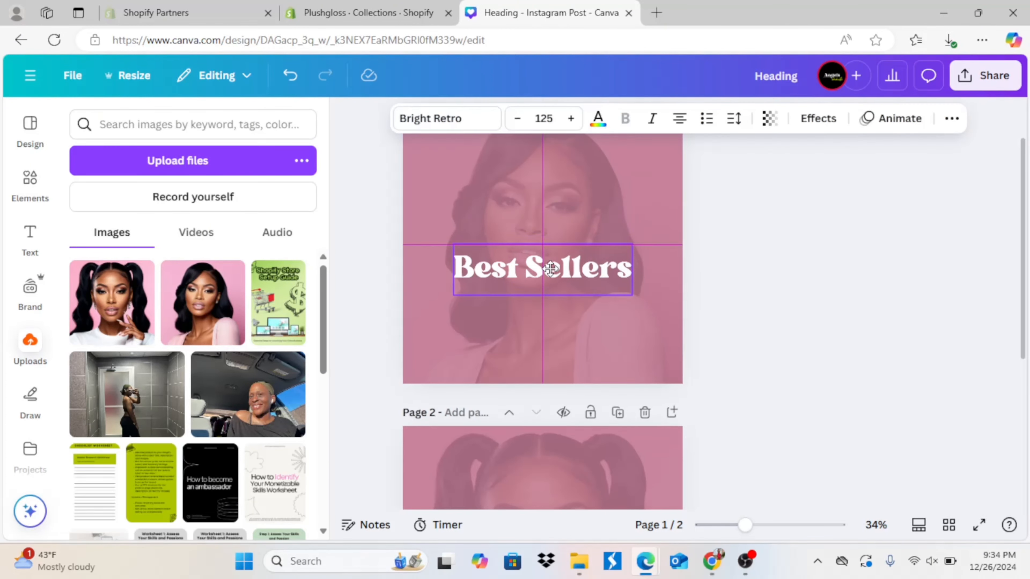
drag(550, 269, 565, 405)
scroll(845, 313, down, 5)
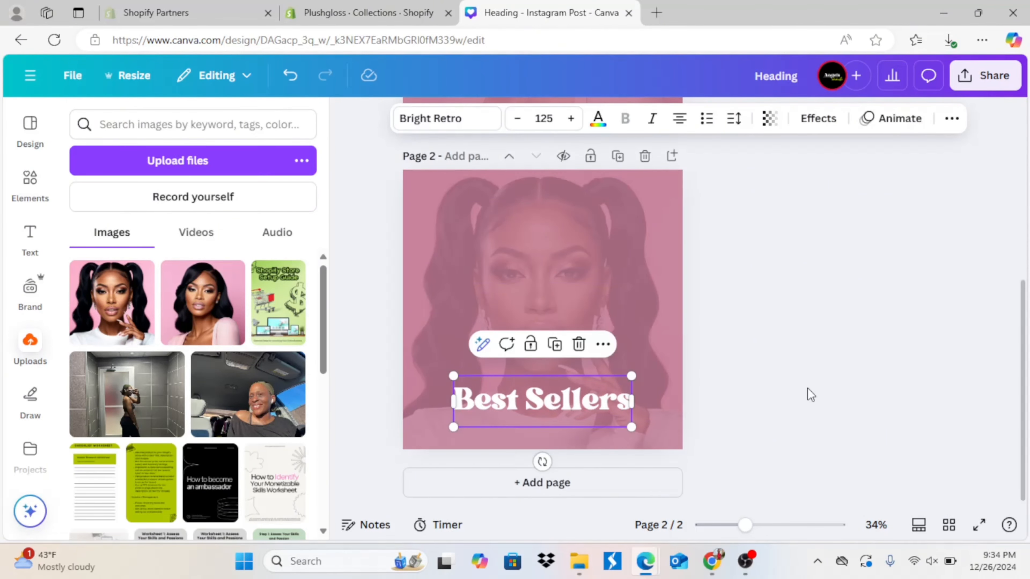
- Switch to the Shopify admin, upload the Heading image from Downloads as the Best Sellers collection's image, and save the collection
click(390, 15)
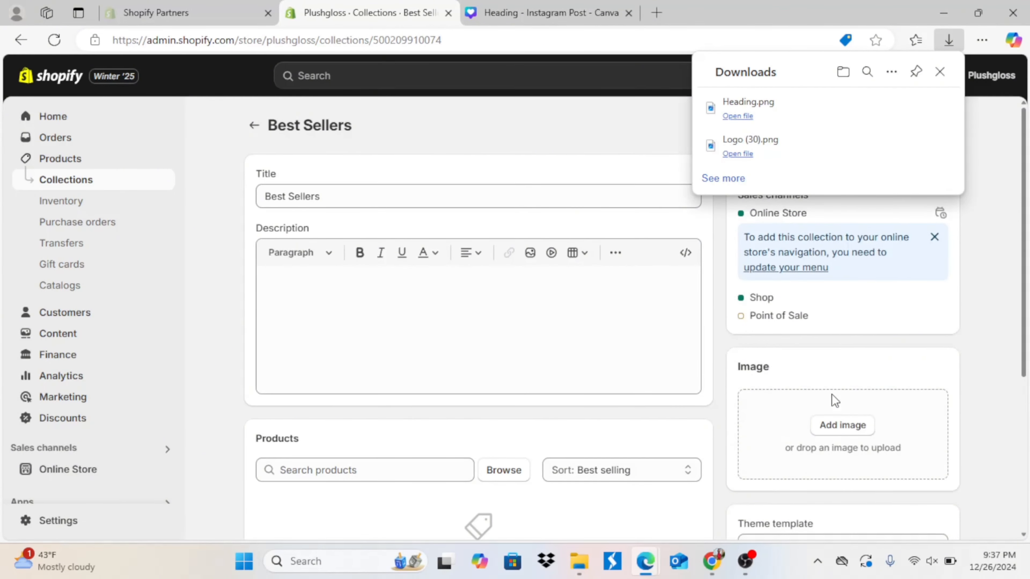
click(832, 426)
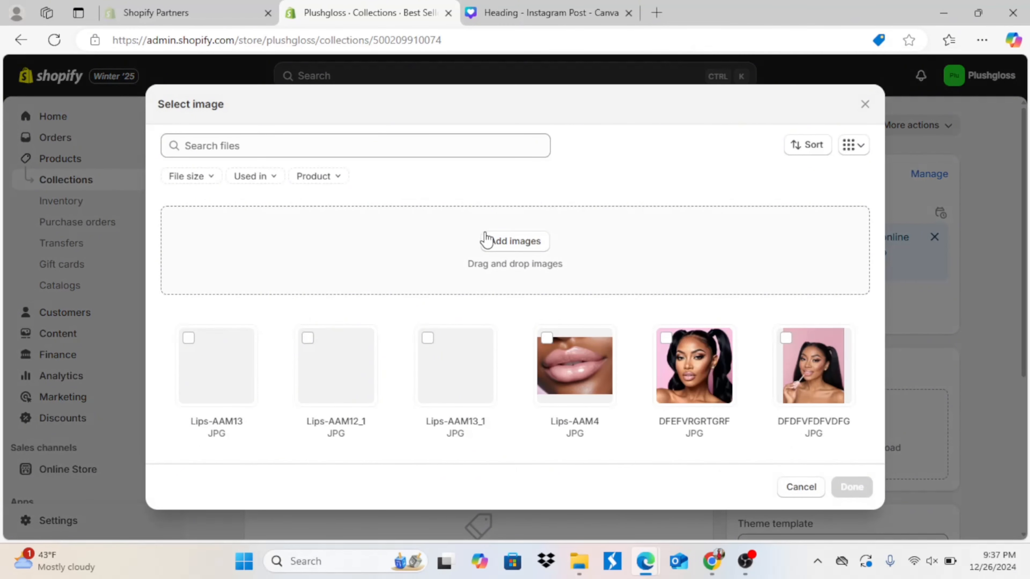
click(248, 262)
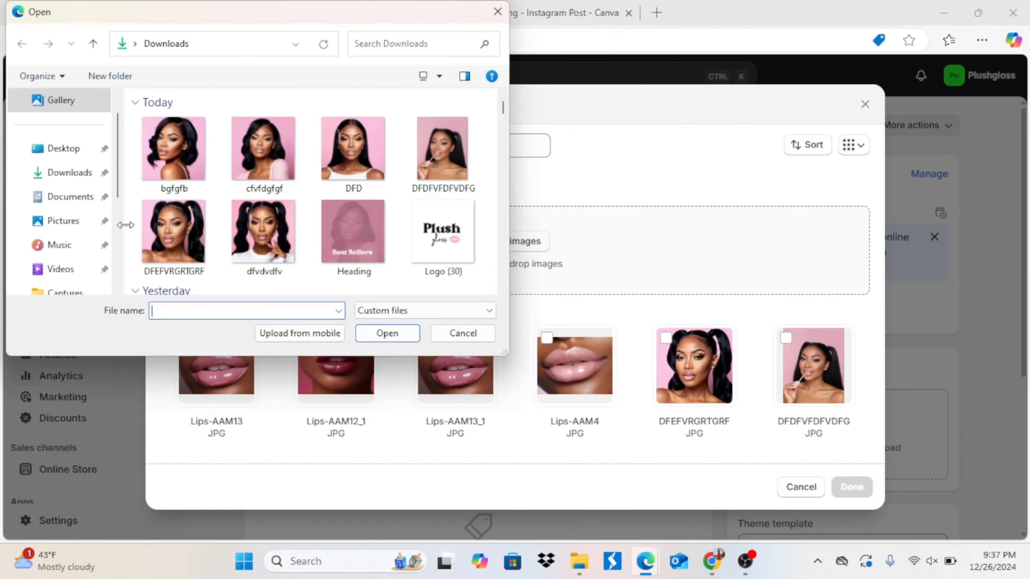
double_click(356, 237)
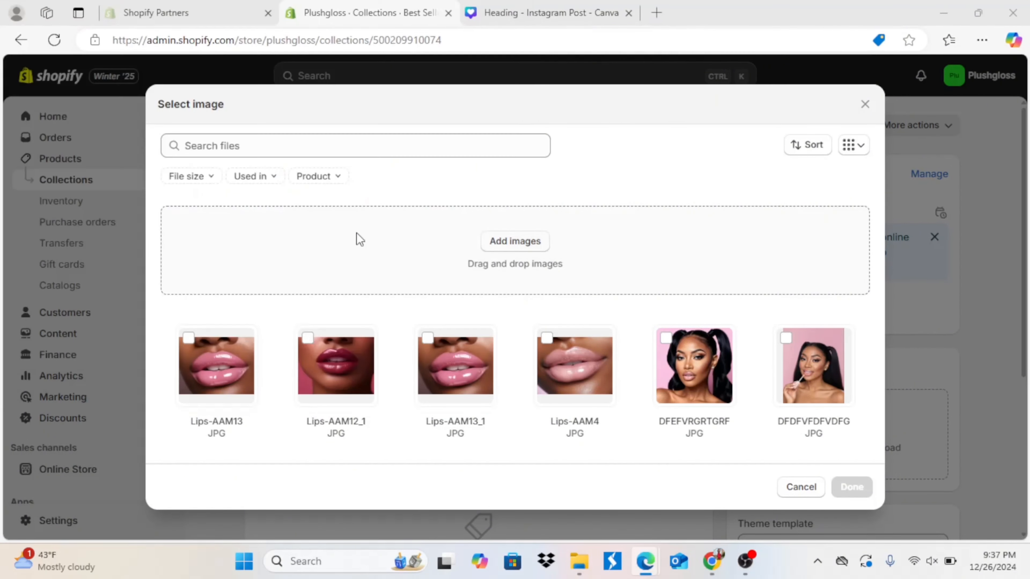
click(852, 487)
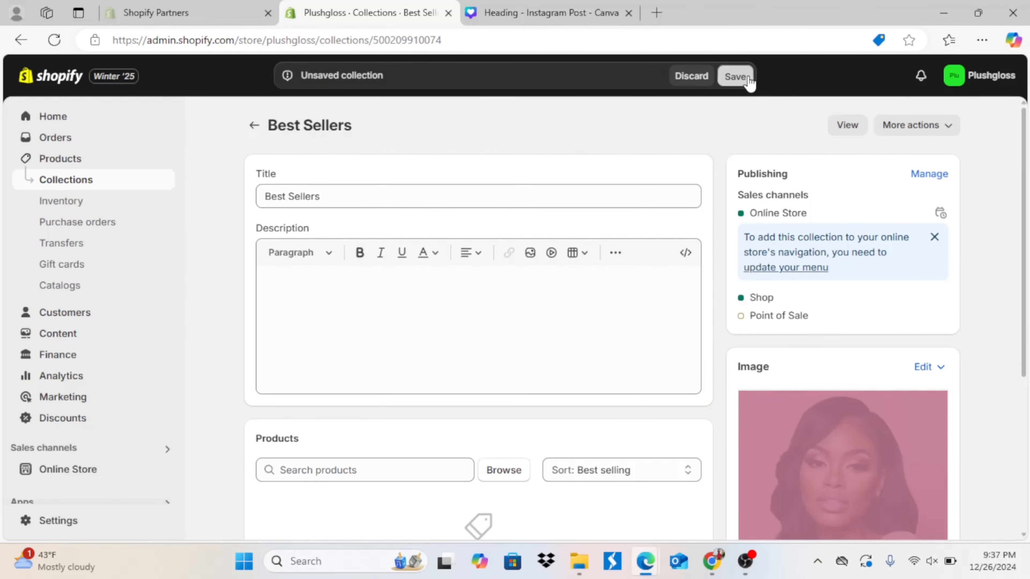
click(748, 81)
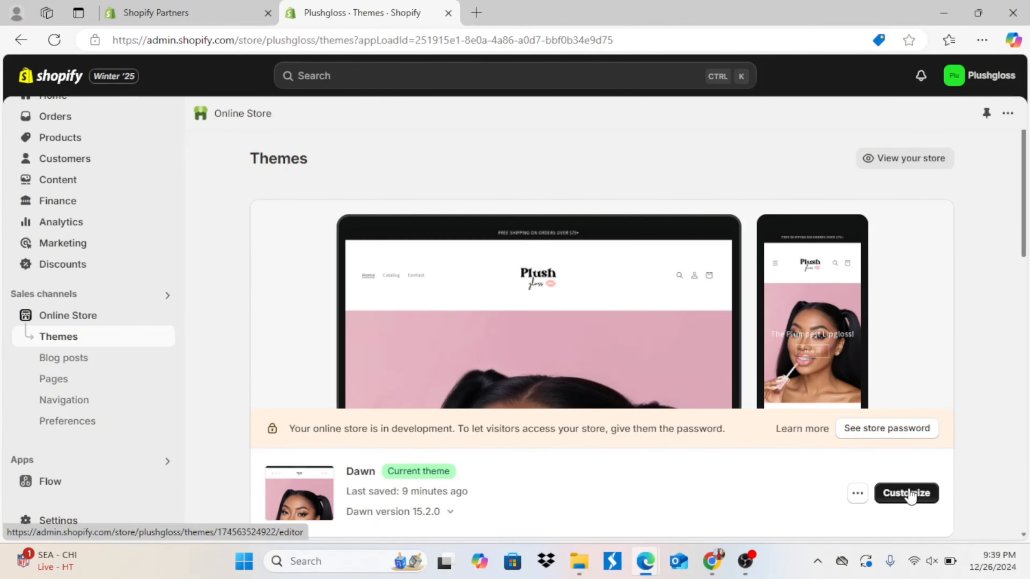
- Open the Dawn theme for customization and check the navigation menu in the mobile preview
click(907, 493)
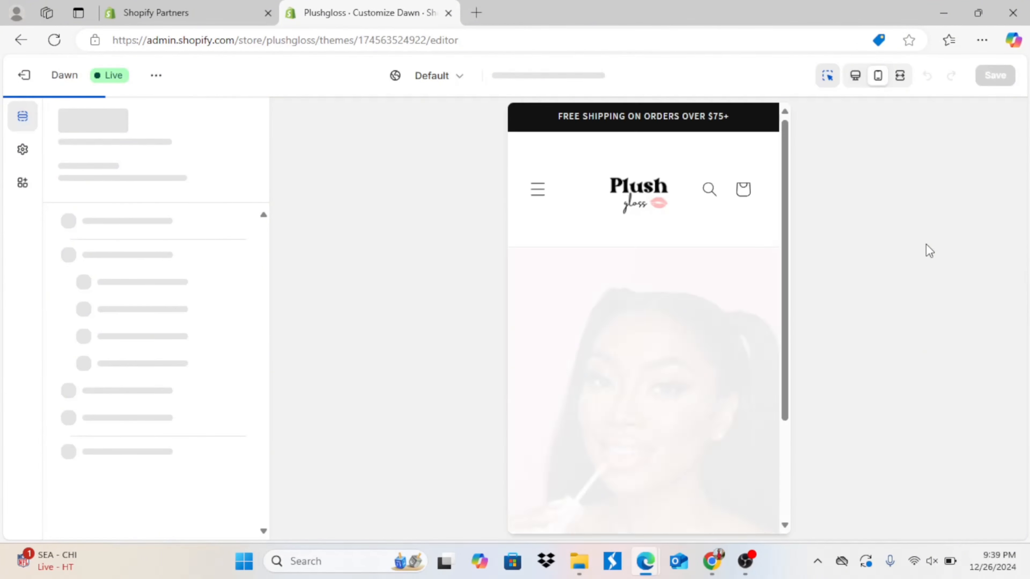
click(537, 190)
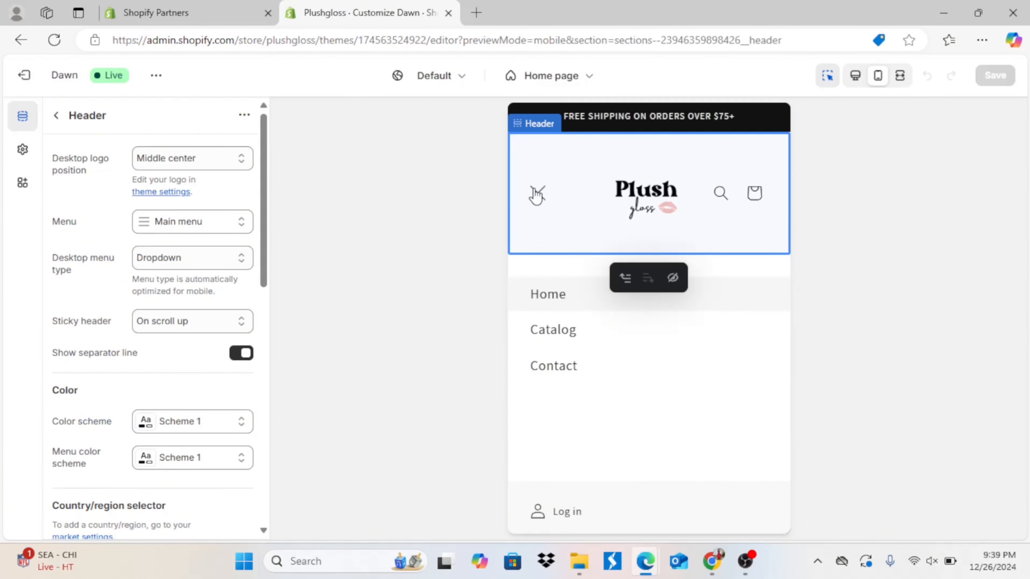
click(537, 192)
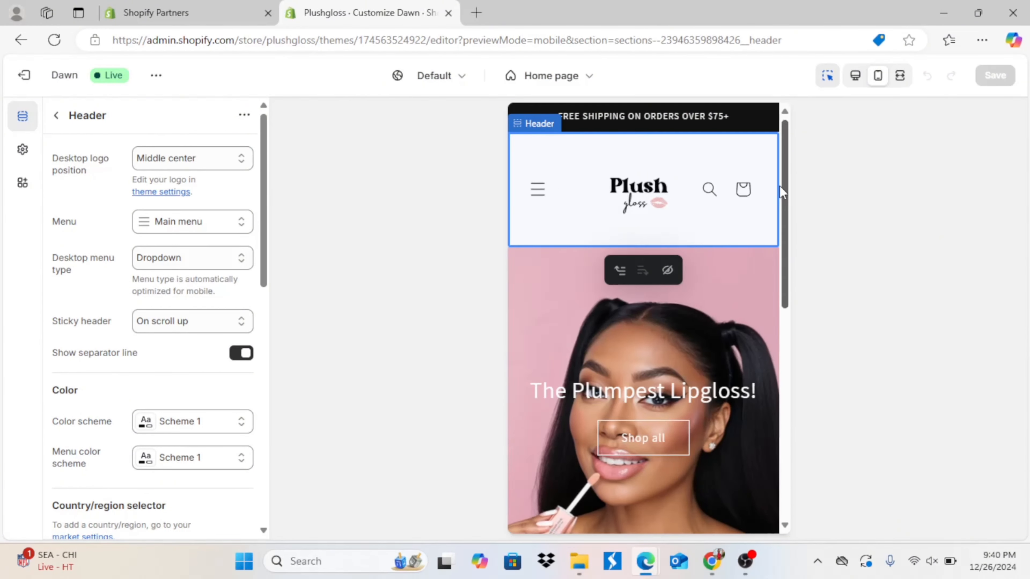
- Add a Collection list section to the home page template below the Featured collection
drag(789, 198, 786, 414)
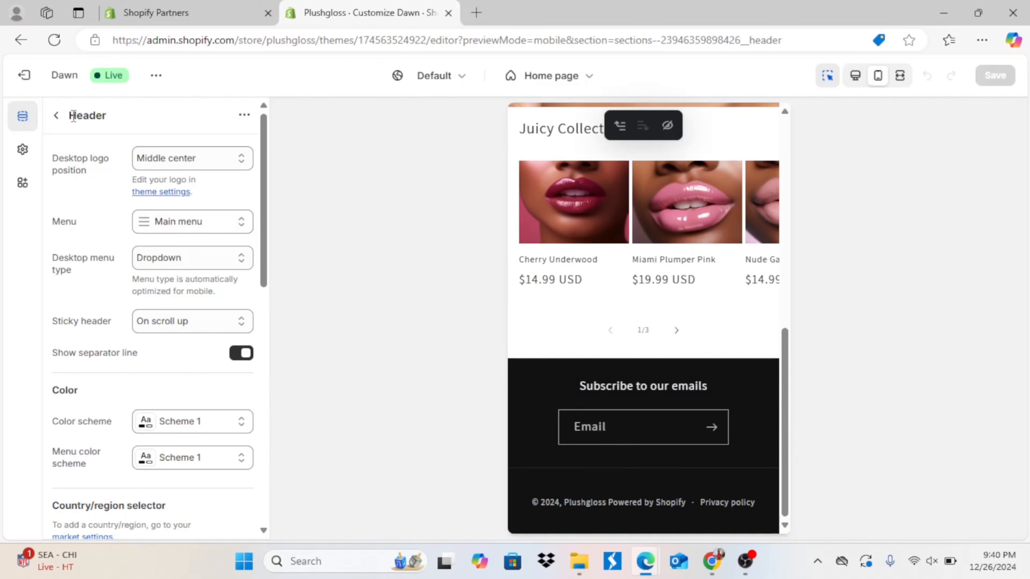
click(59, 117)
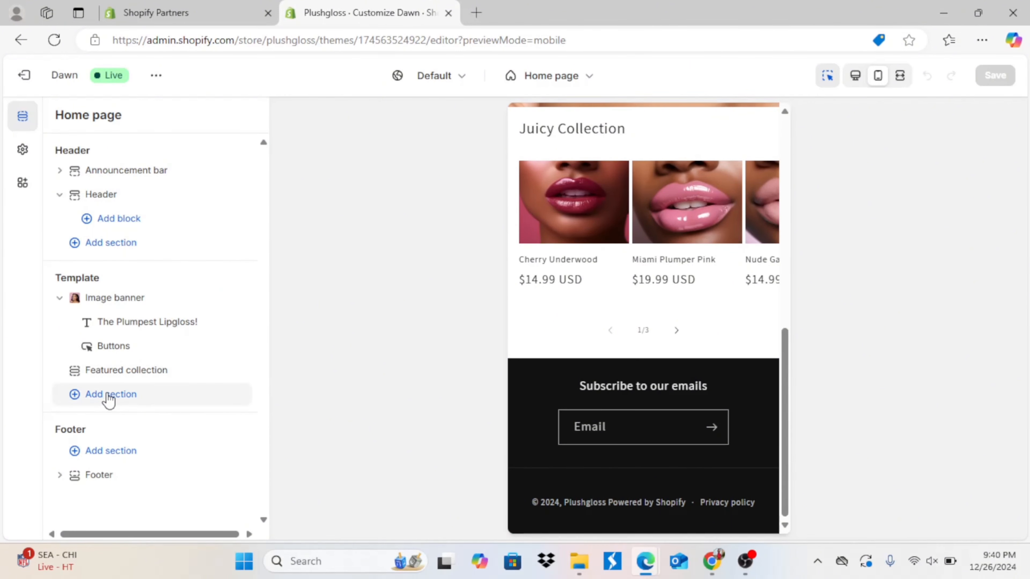
click(106, 395)
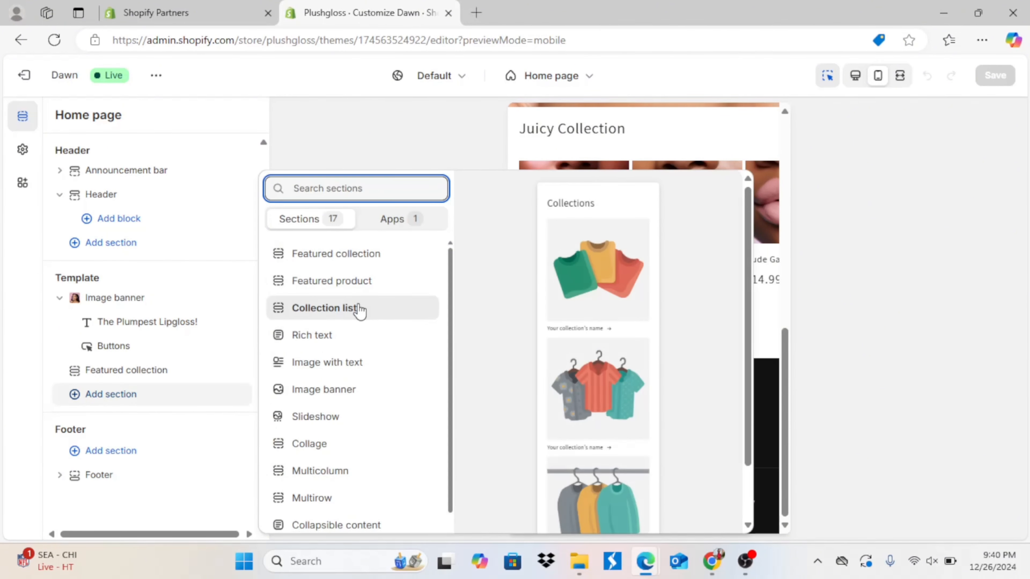
click(359, 308)
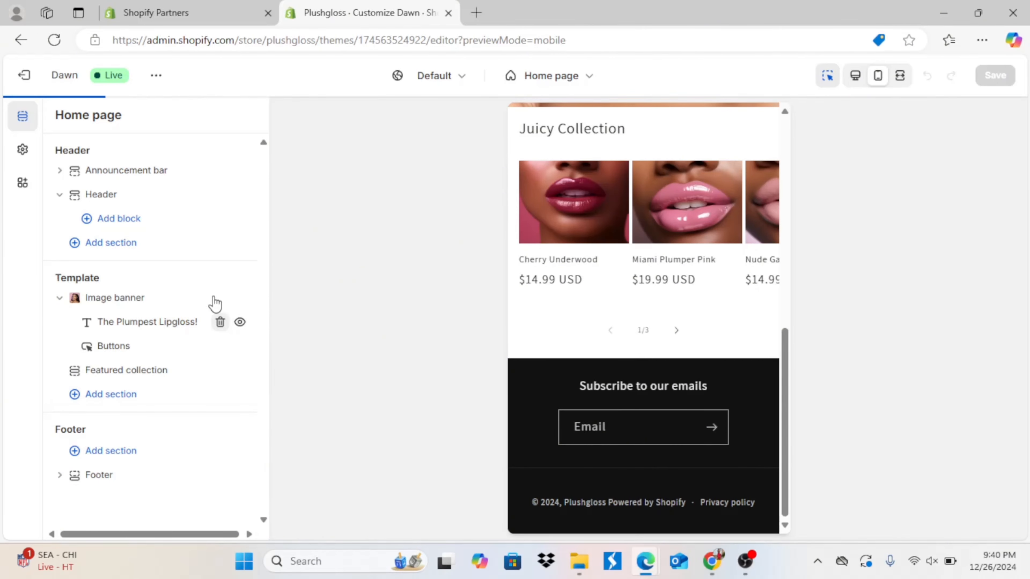
- Assign the Best Sellers collection to the first block of the Collection list section
scroll(179, 375, down, 2)
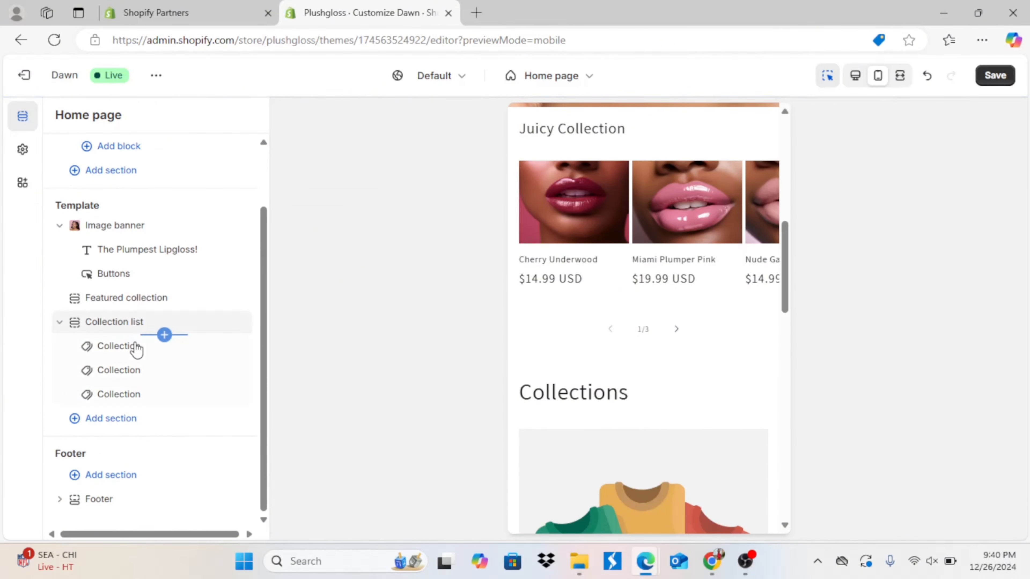
click(126, 349)
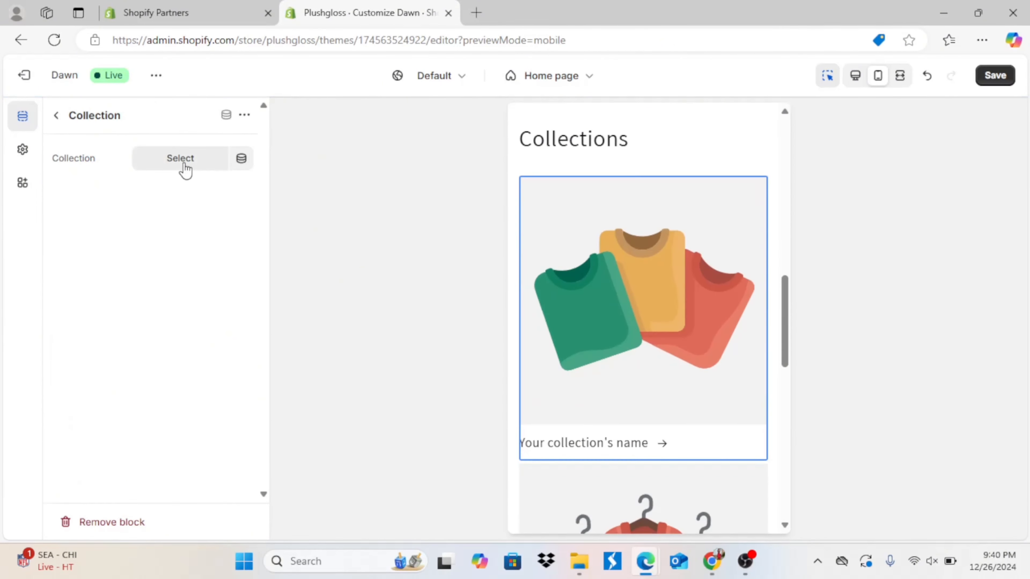
click(184, 167)
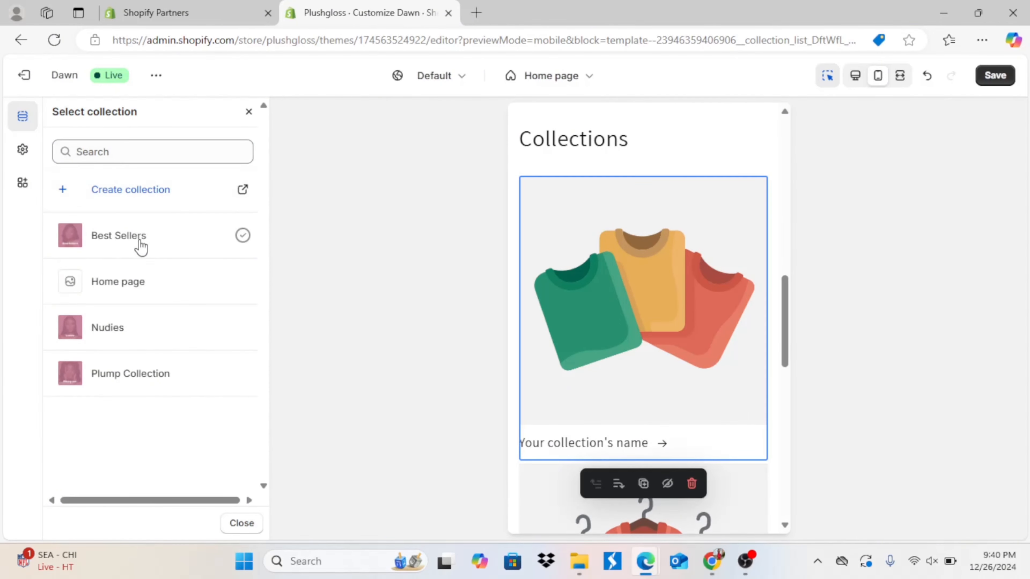
click(242, 235)
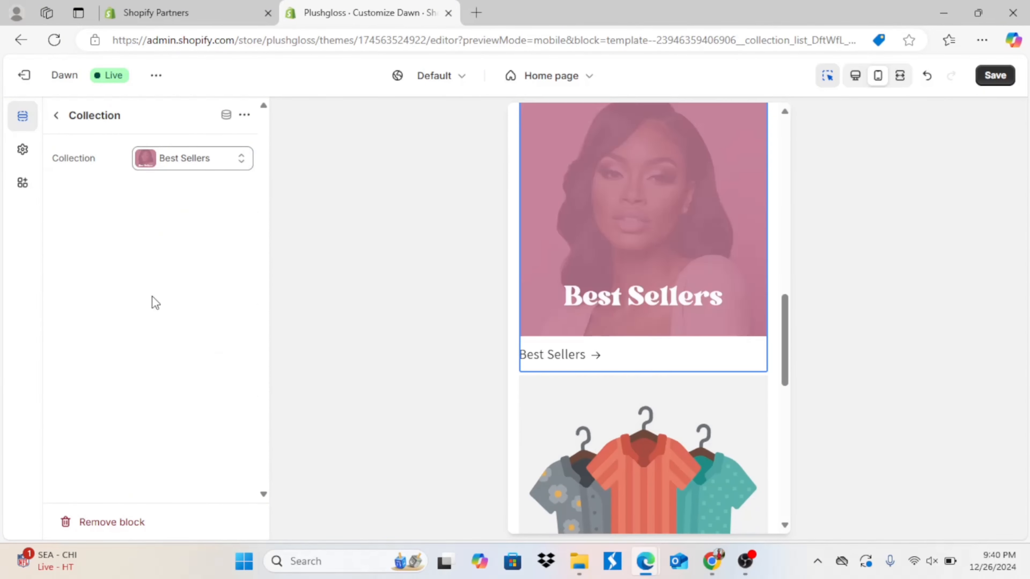
click(56, 116)
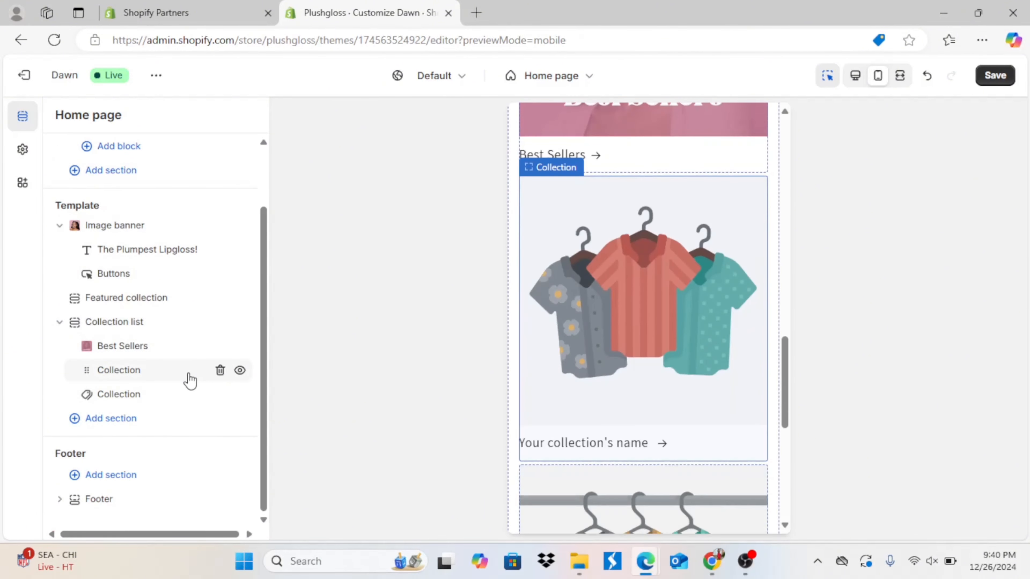
- Assign the Nudies collection to the second block of the Collection list section
click(187, 381)
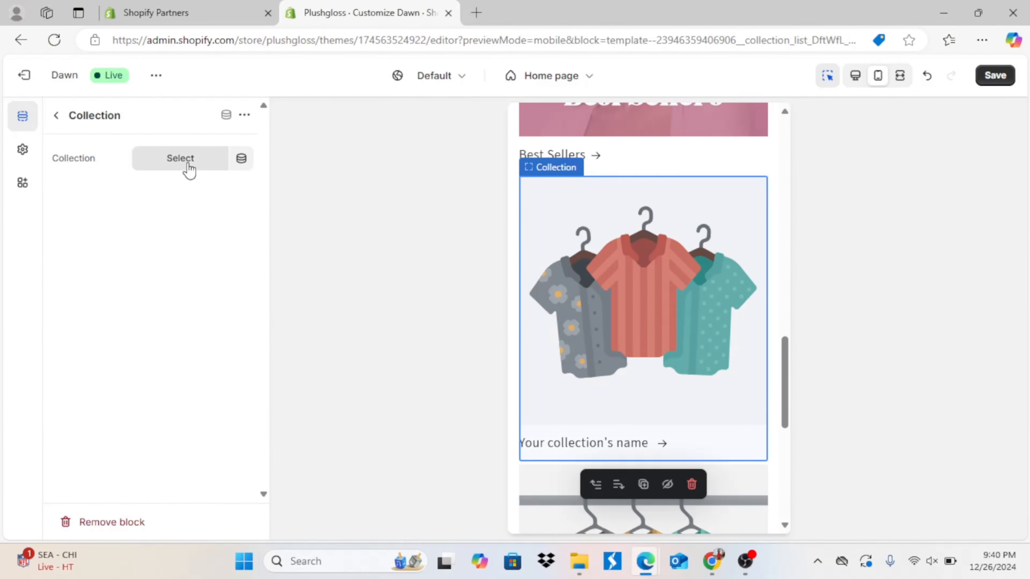
click(189, 171)
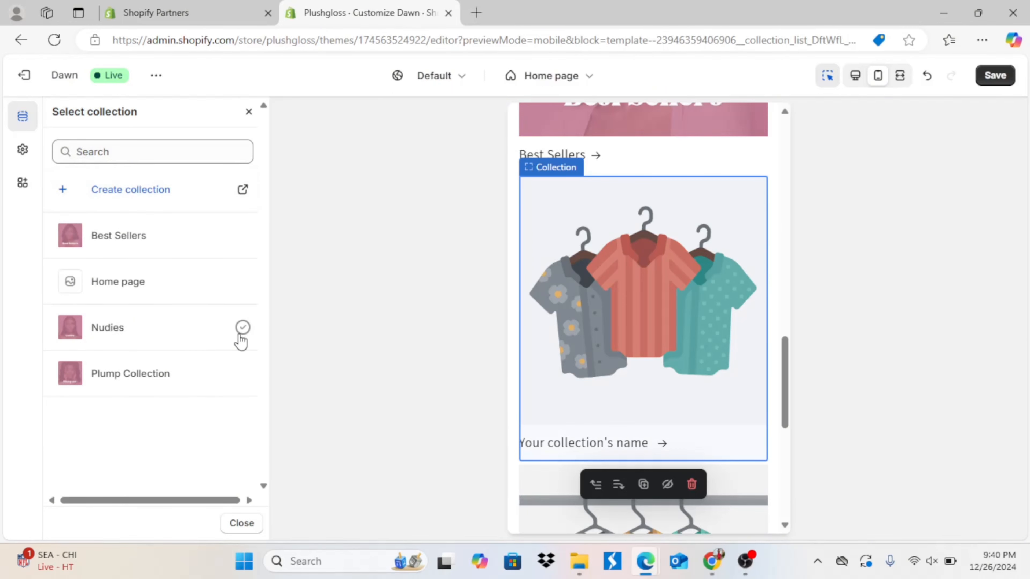
click(243, 342)
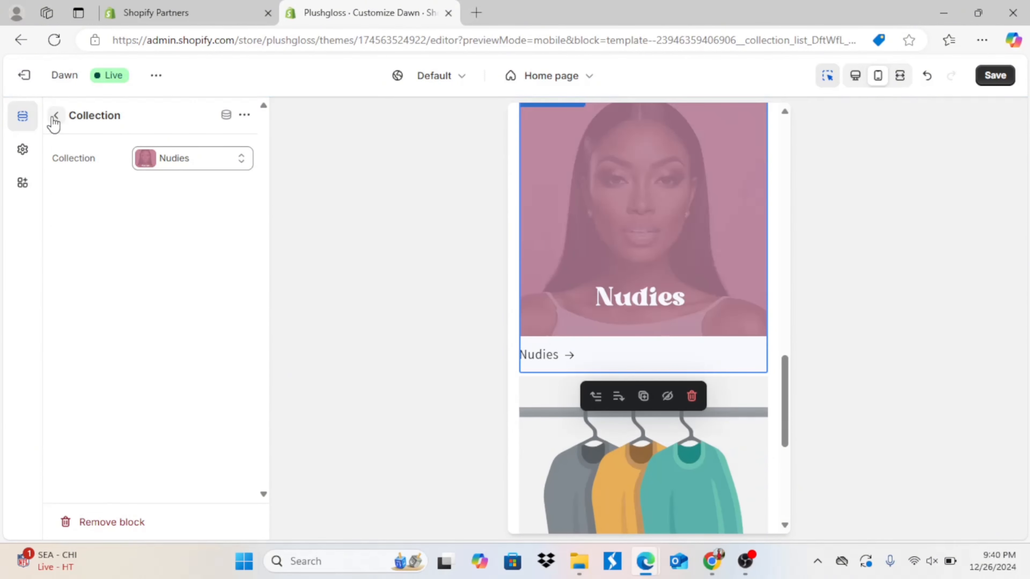
click(55, 120)
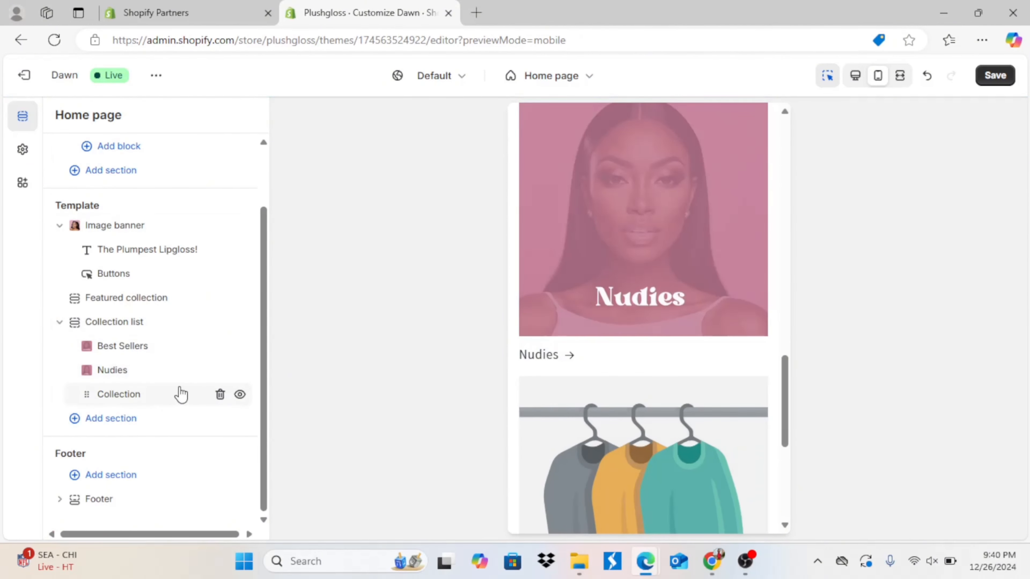
- Assign the Plump Collection to the third block of the Collection list section
click(178, 395)
click(197, 162)
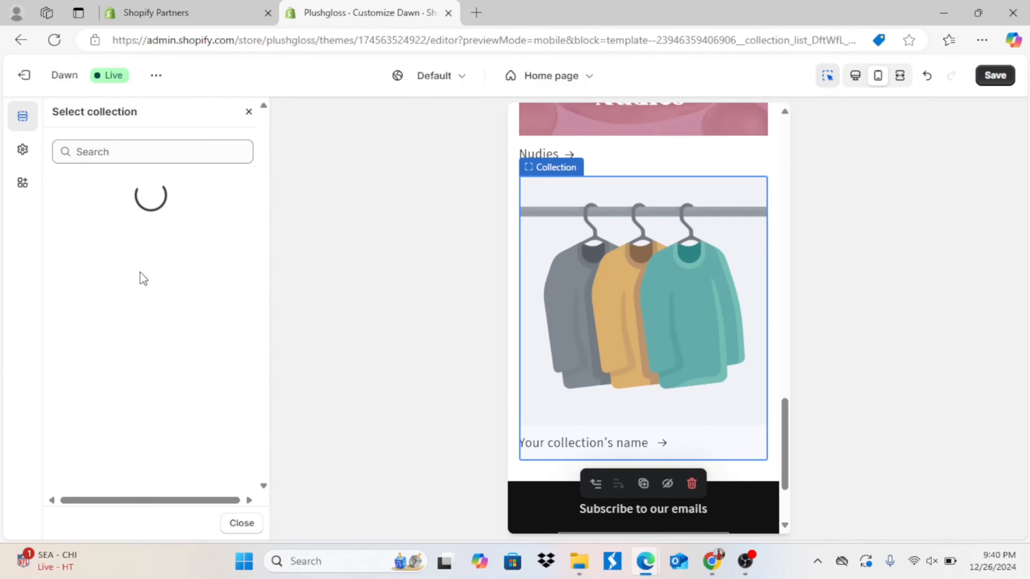
click(197, 387)
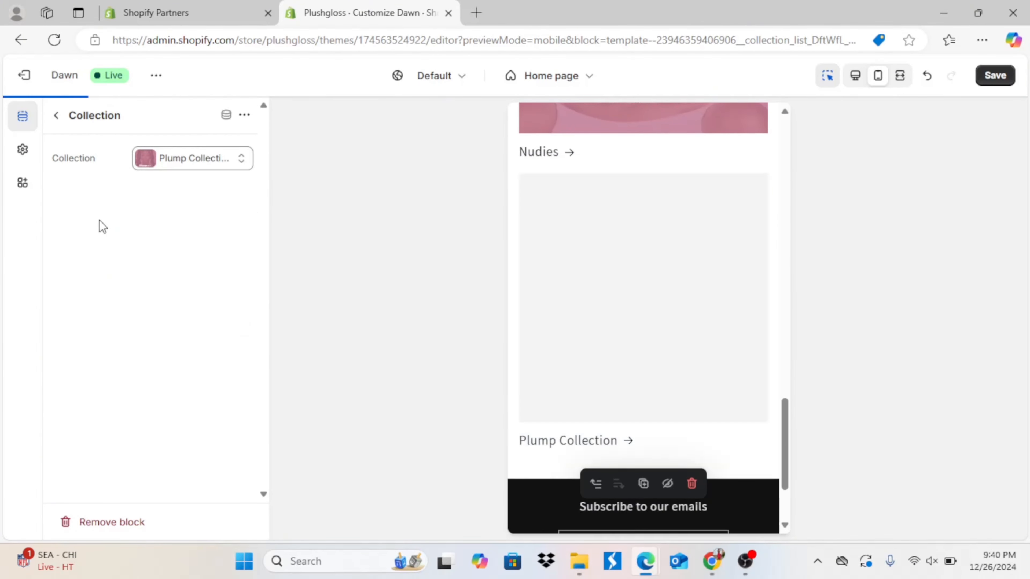
- Set the Featured collection section to 2 columns on mobile and disable its mobile swipe
click(173, 357)
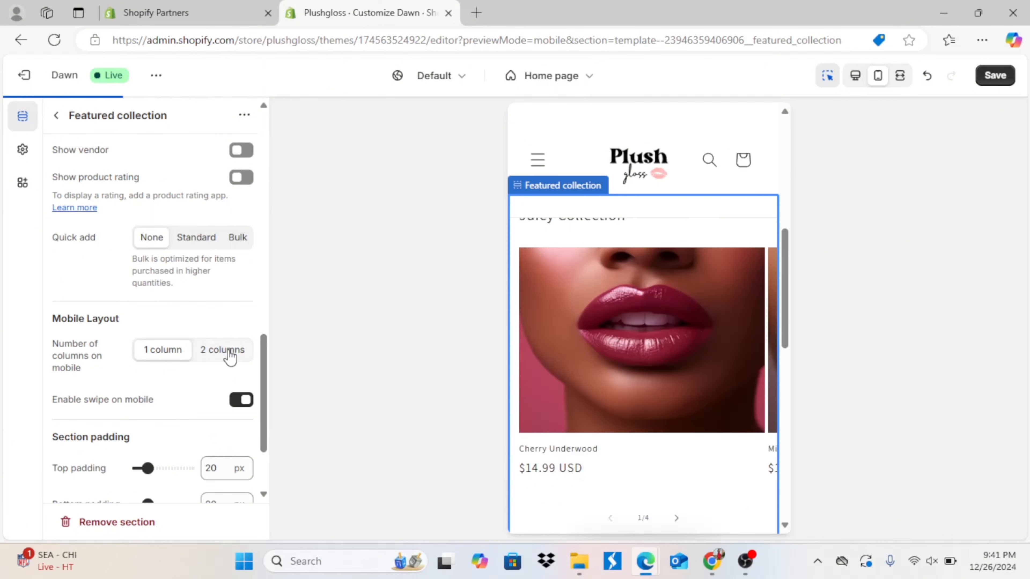
click(230, 357)
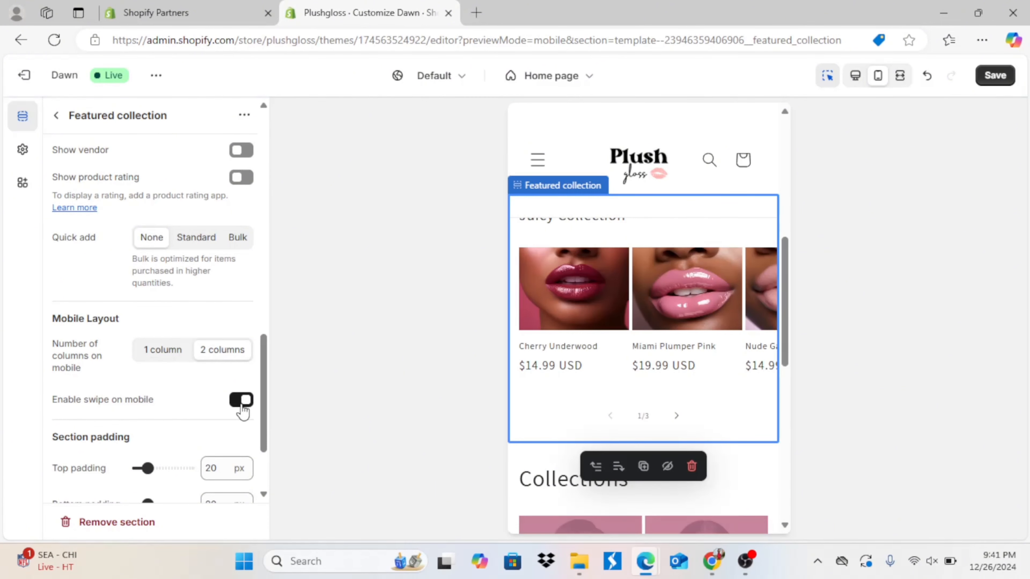
click(241, 406)
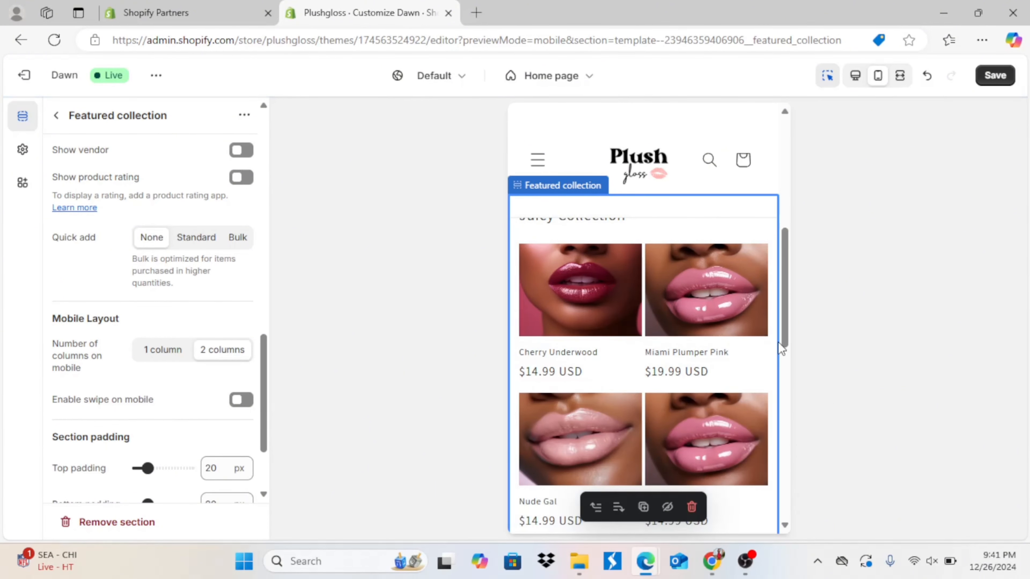
- Enable swipe on mobile for the Collection list section and check the result in the mobile preview
drag(783, 332, 789, 441)
click(715, 366)
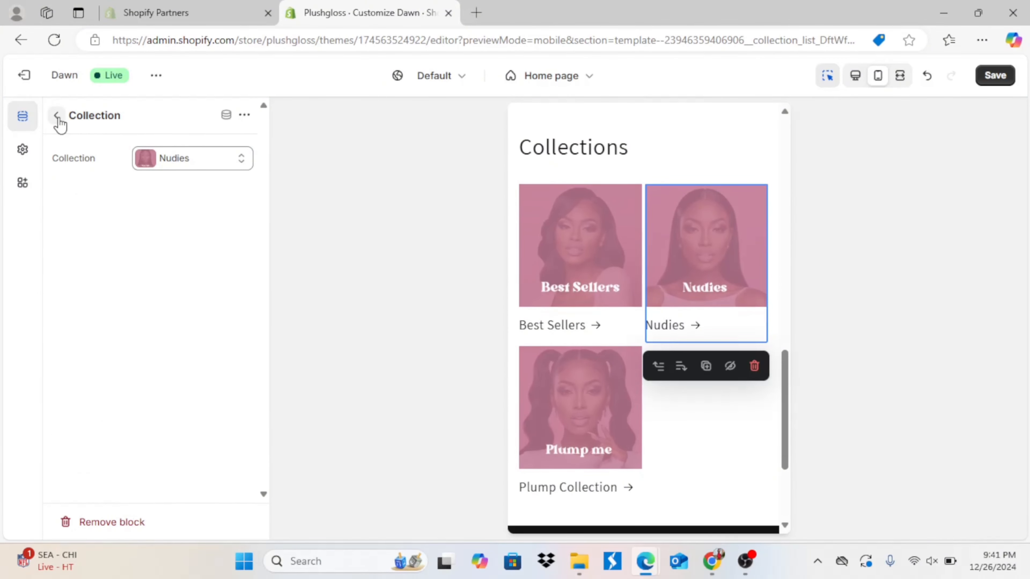
click(57, 117)
click(134, 319)
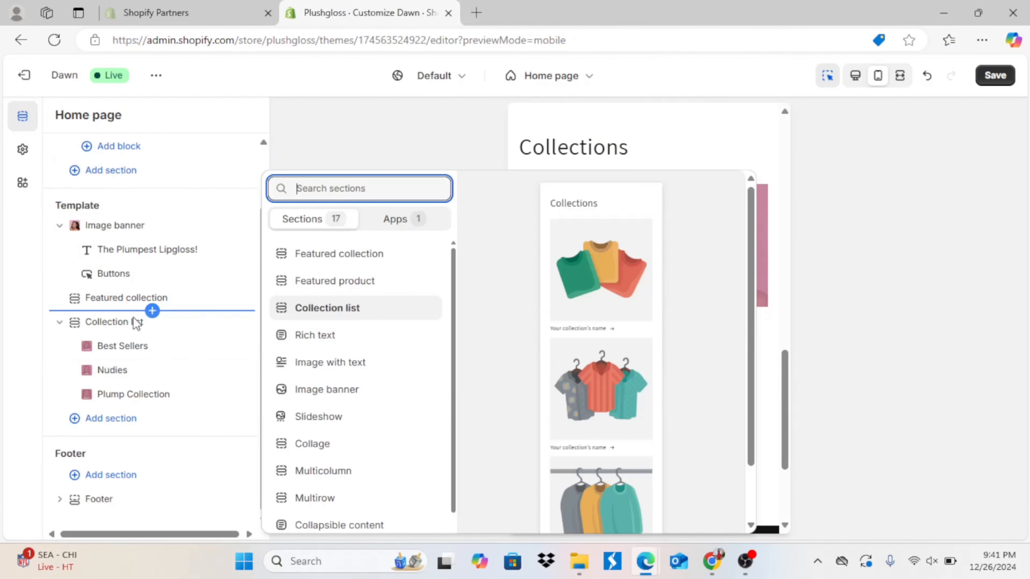
click(114, 323)
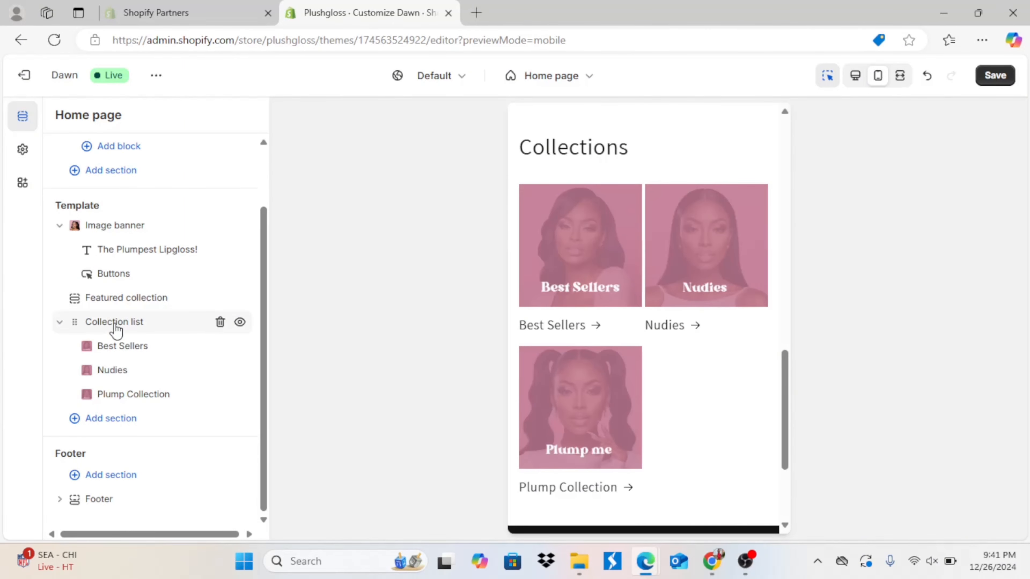
click(116, 324)
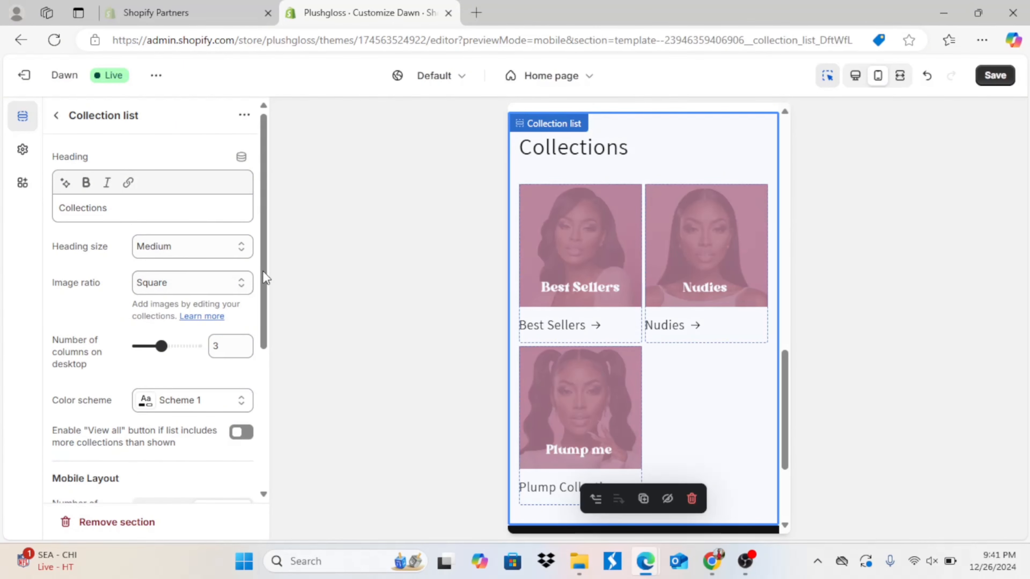
drag(266, 279, 265, 438)
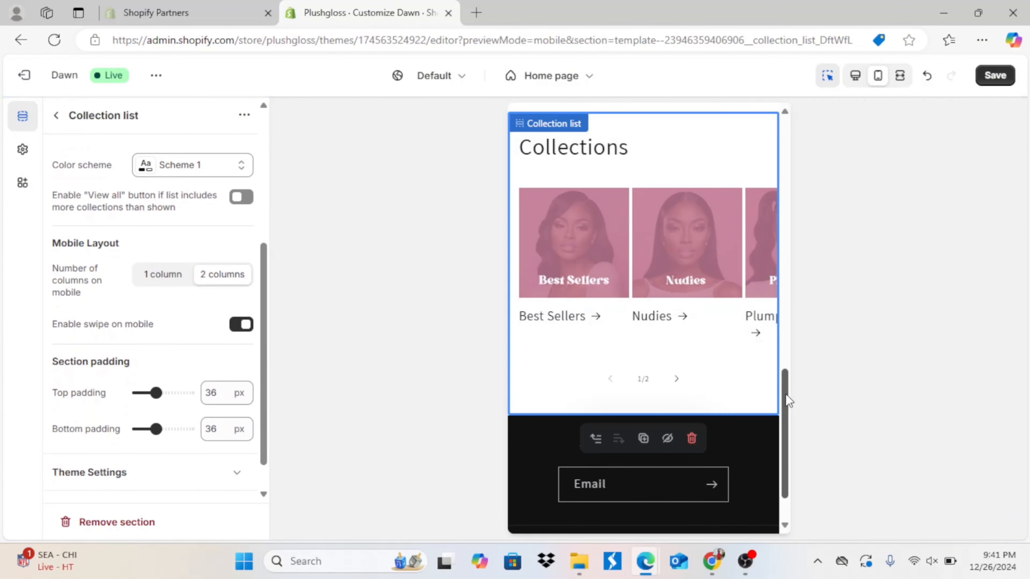
scroll(784, 403, down, 2)
drag(789, 435, 778, 176)
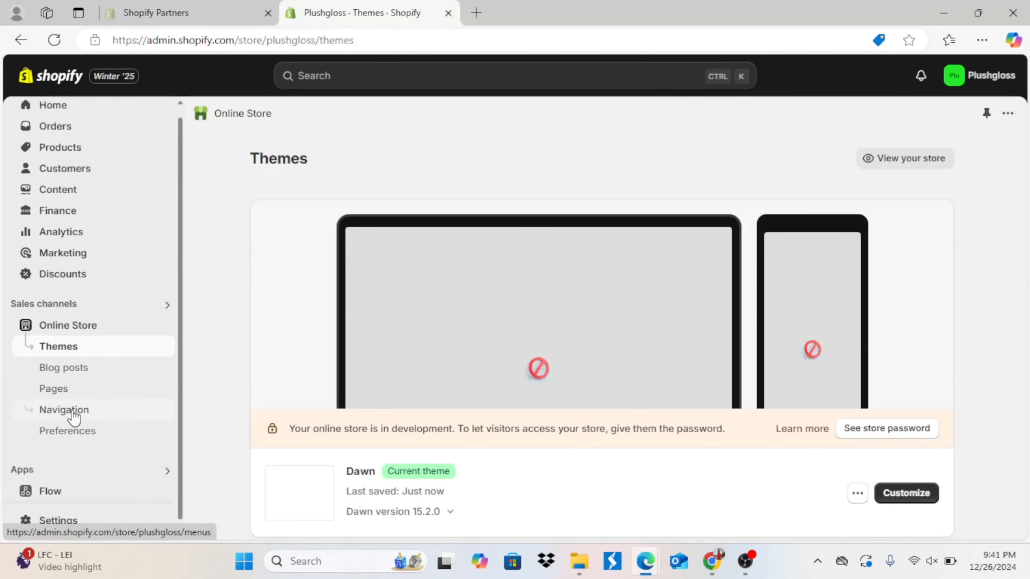
- Rename the Catalog item of the Main menu to "View All" and save the menu
click(78, 410)
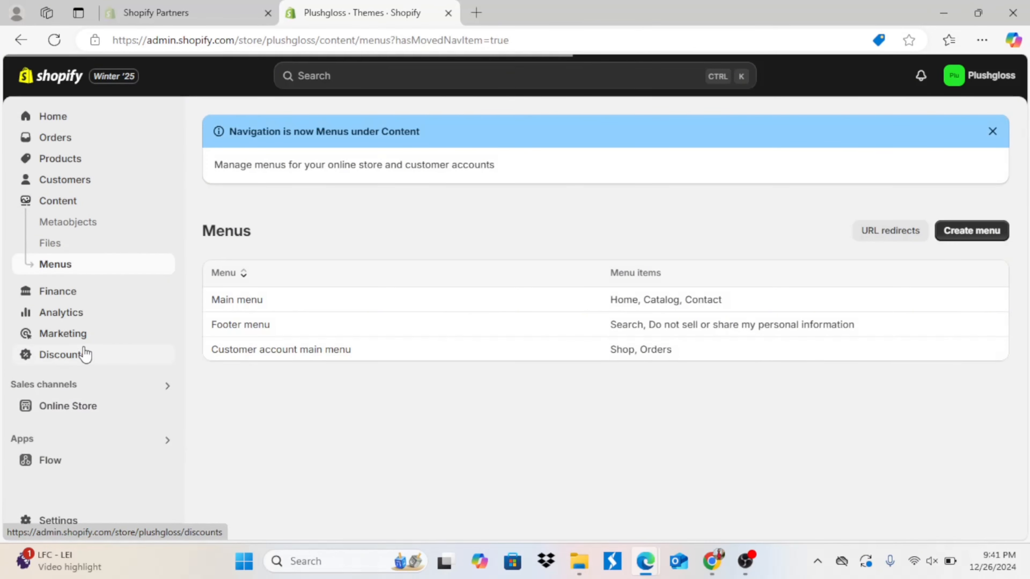
click(268, 311)
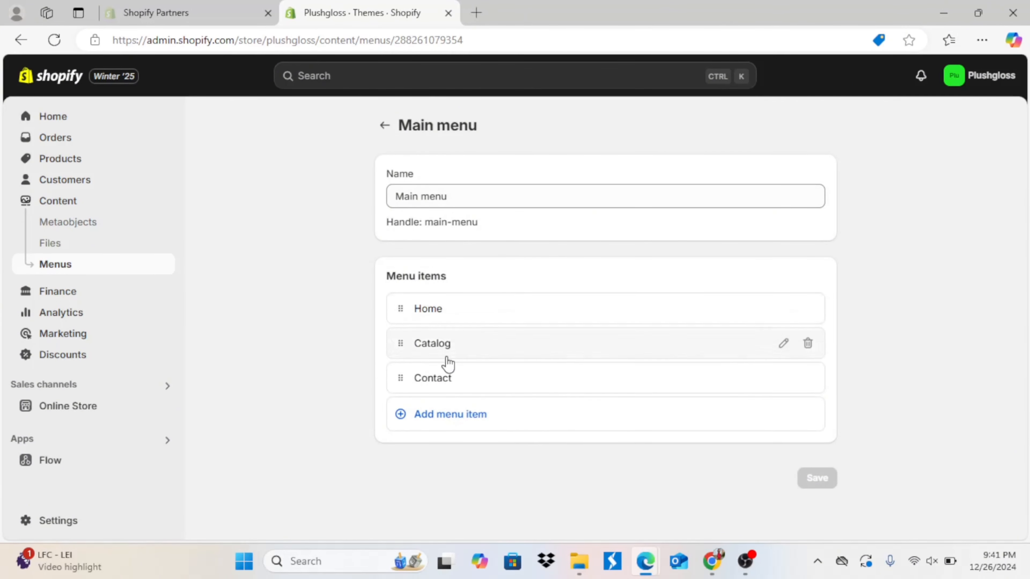
click(463, 355)
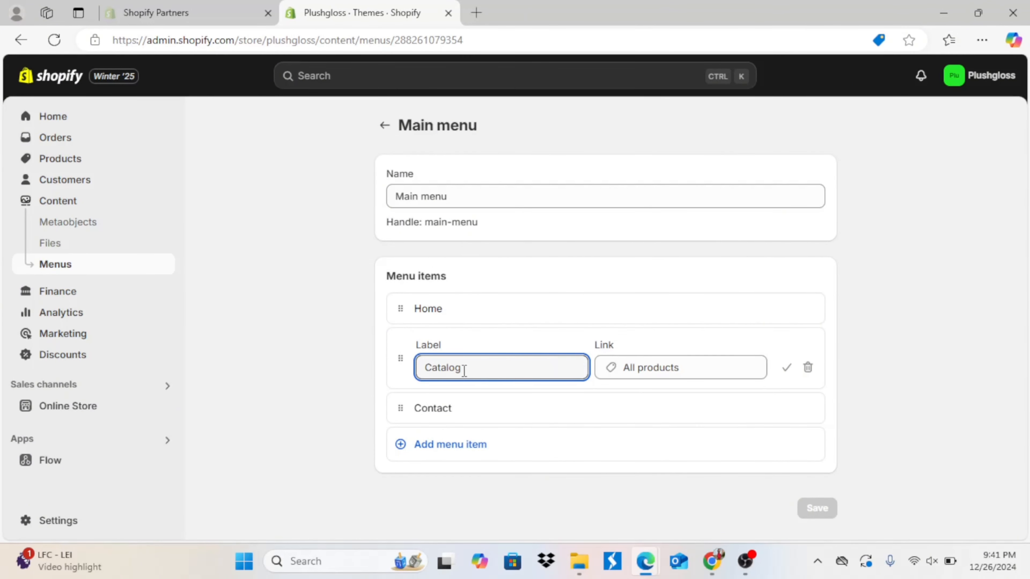
text(View All)
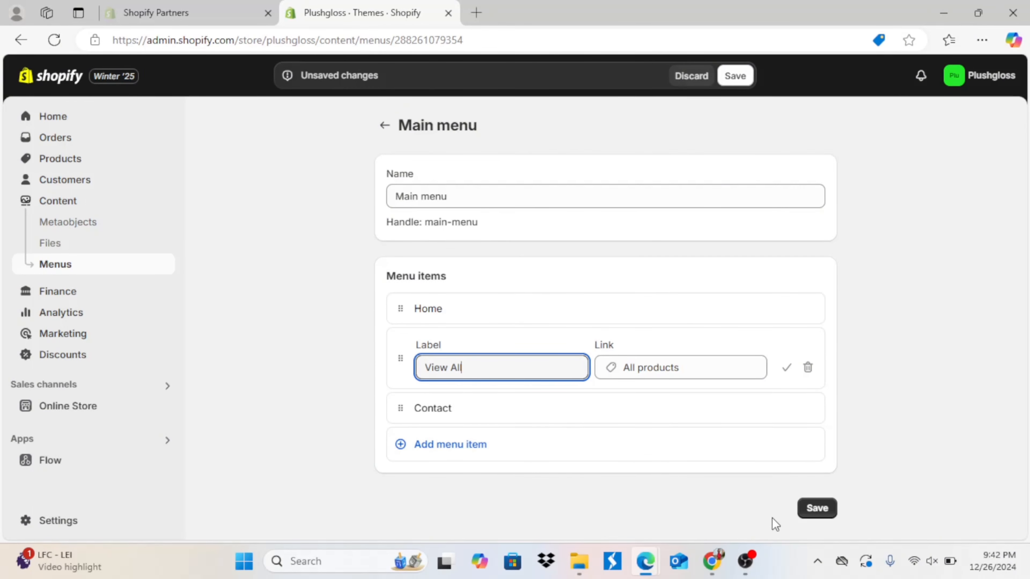
click(818, 509)
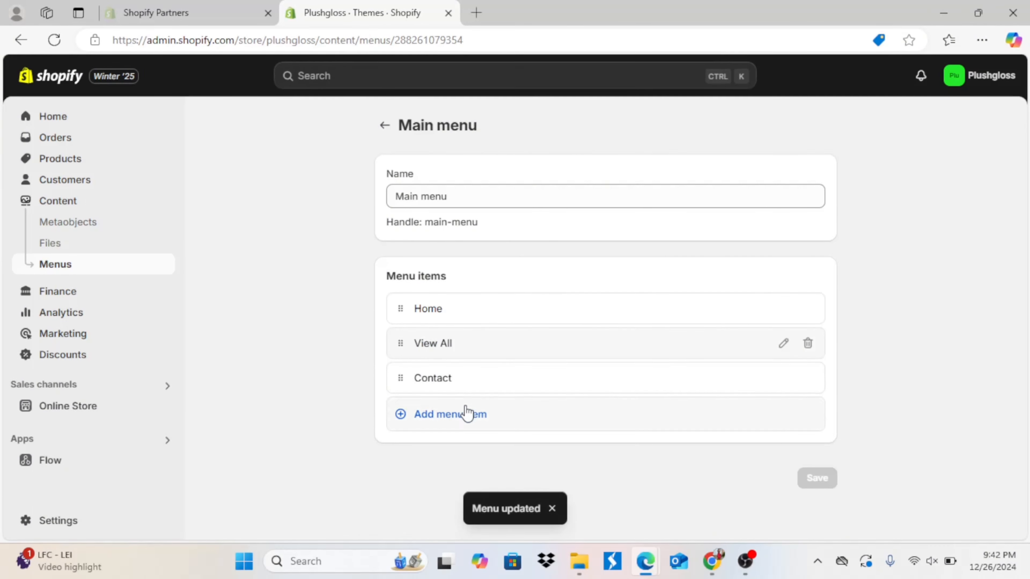
- Add a Main menu item that links to the Best Sellers collection
click(468, 416)
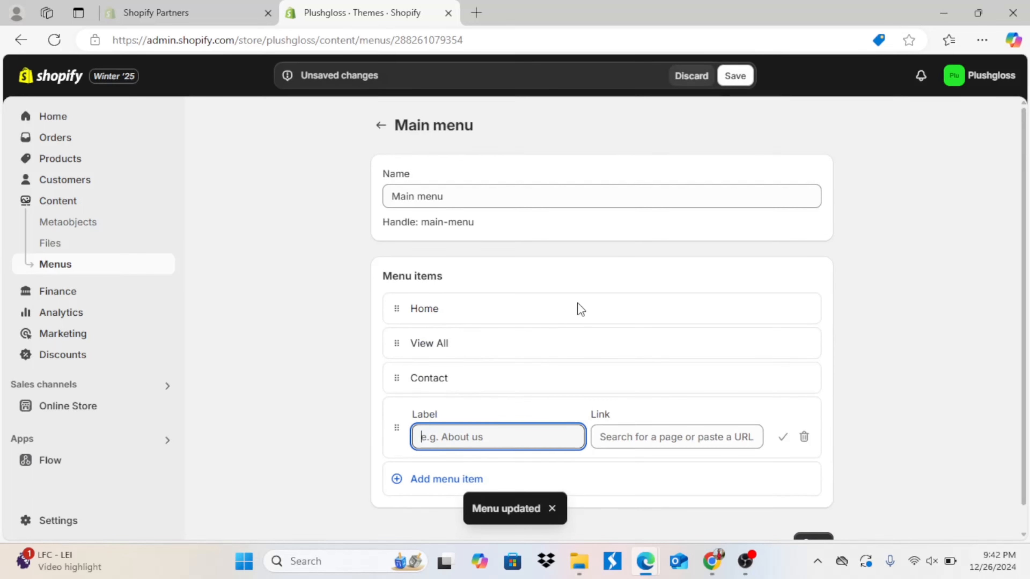
click(640, 430)
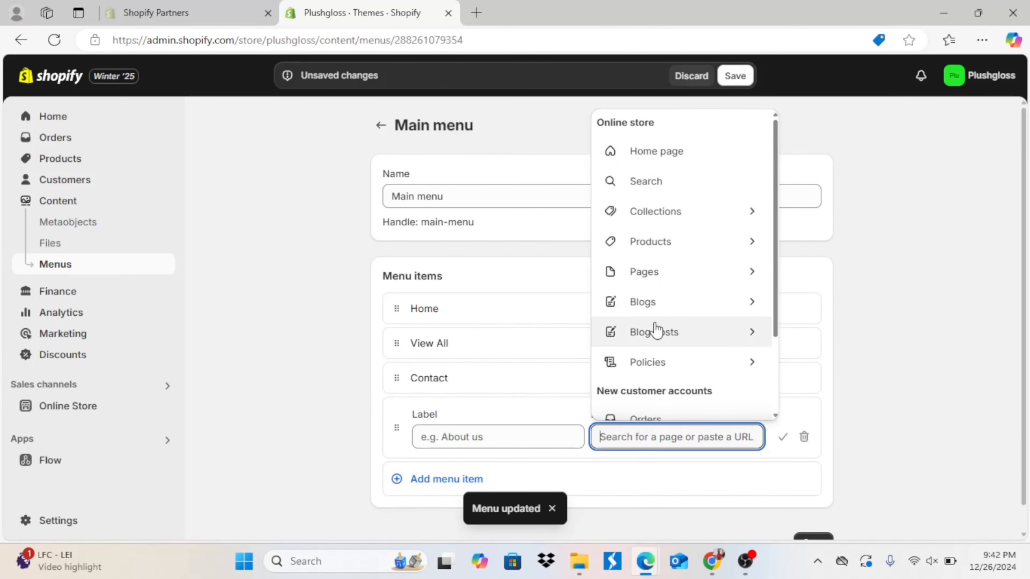
click(685, 214)
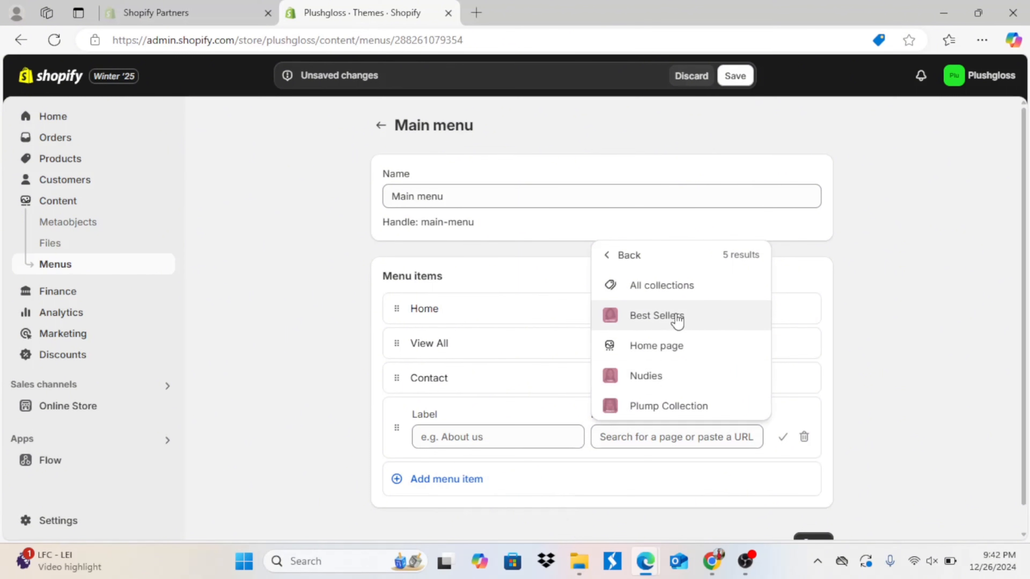
click(657, 316)
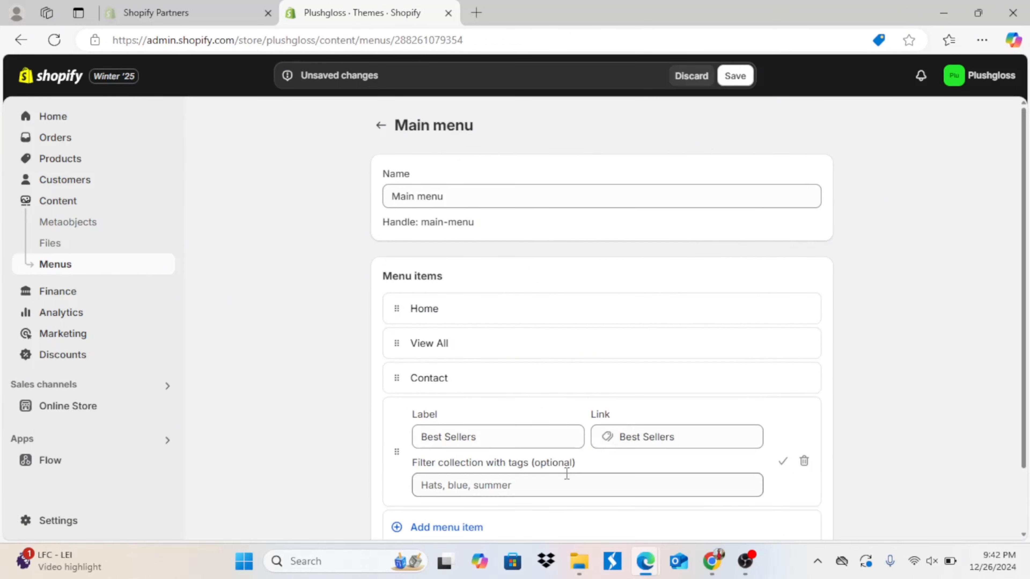
- Add another Main menu item that links to the Nudies collection
click(455, 526)
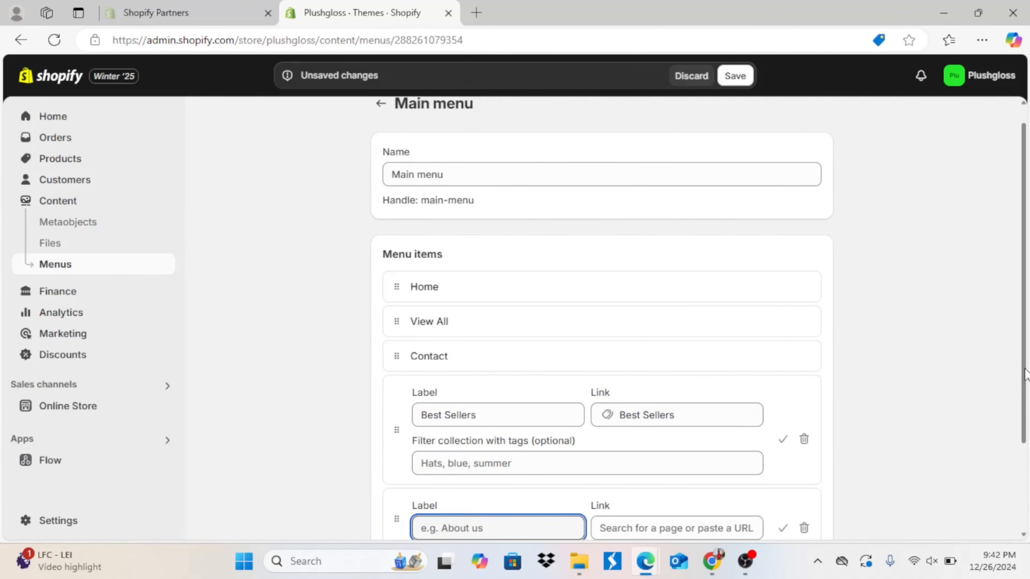
drag(1027, 370, 1029, 444)
click(646, 426)
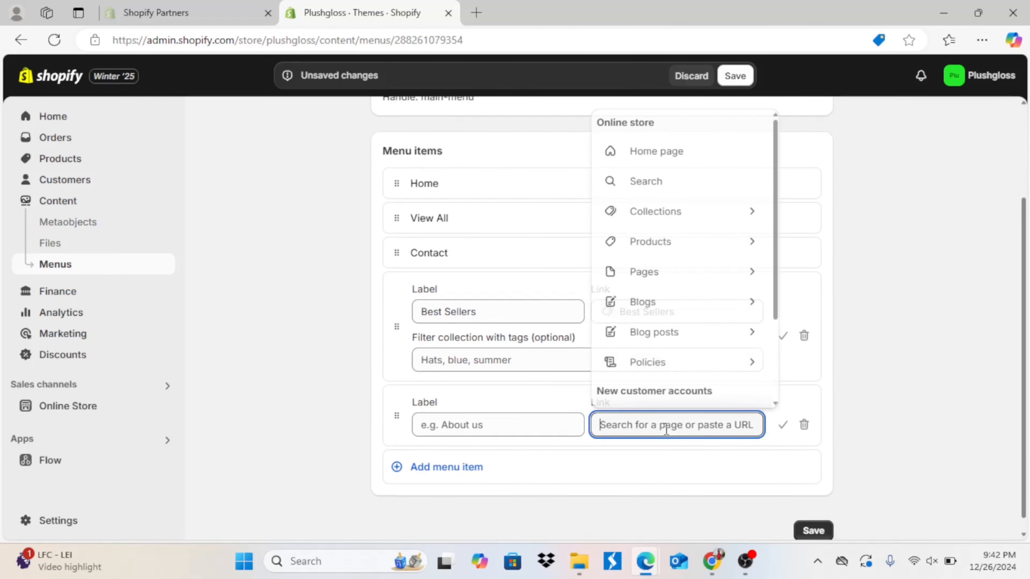
click(669, 217)
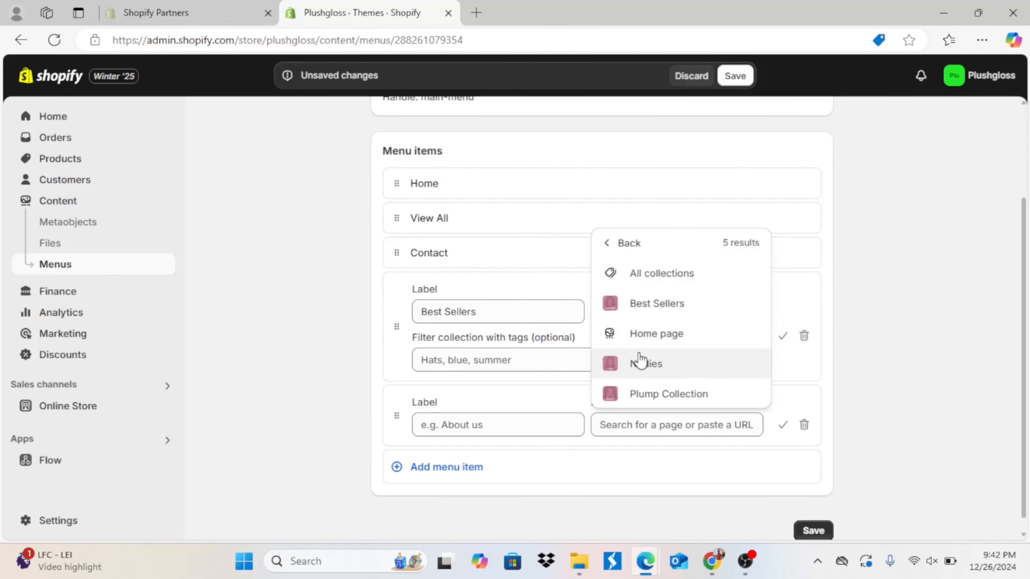
click(645, 364)
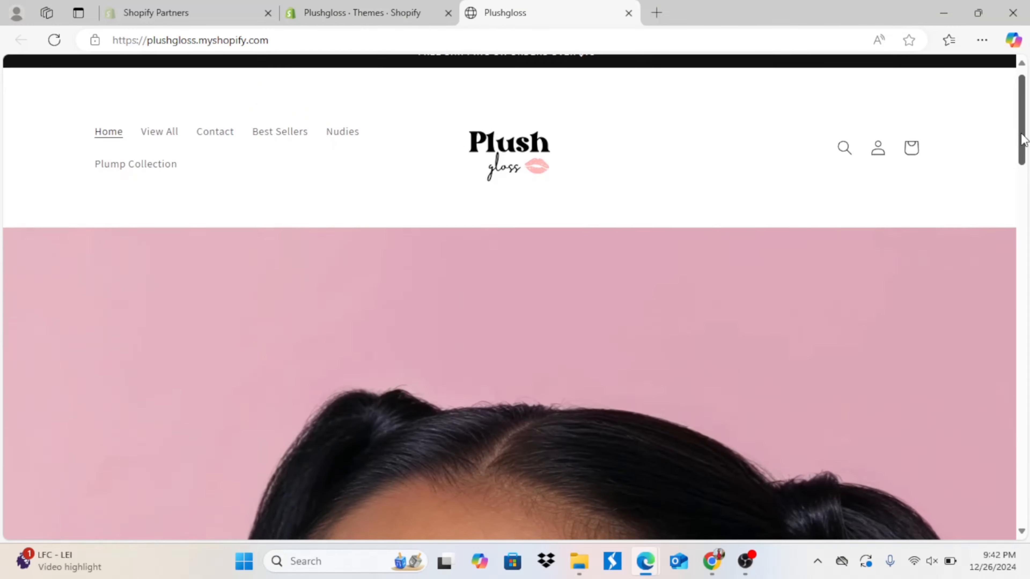
- Review the live storefront's home page from the header menu to the Collections section, and close the storefront
scroll(1015, 203, down, 10)
scroll(1015, 203, down, 10)
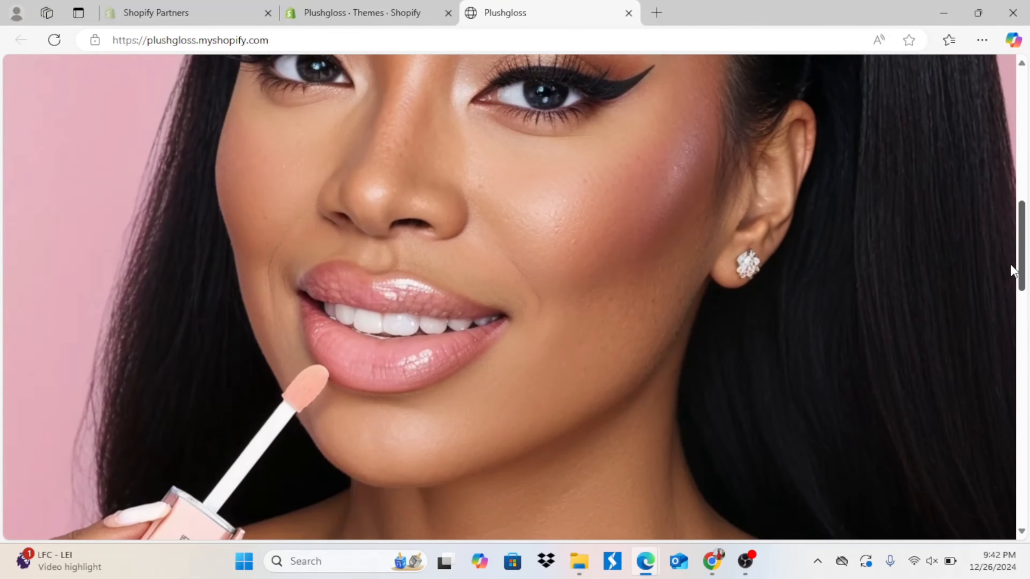
scroll(1008, 339, down, 5)
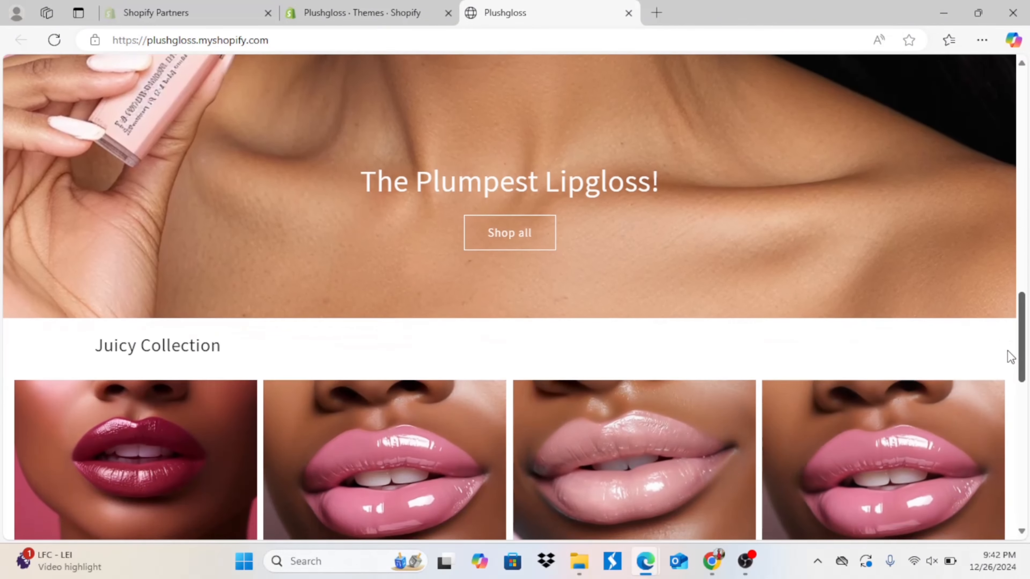
scroll(1006, 379, down, 8)
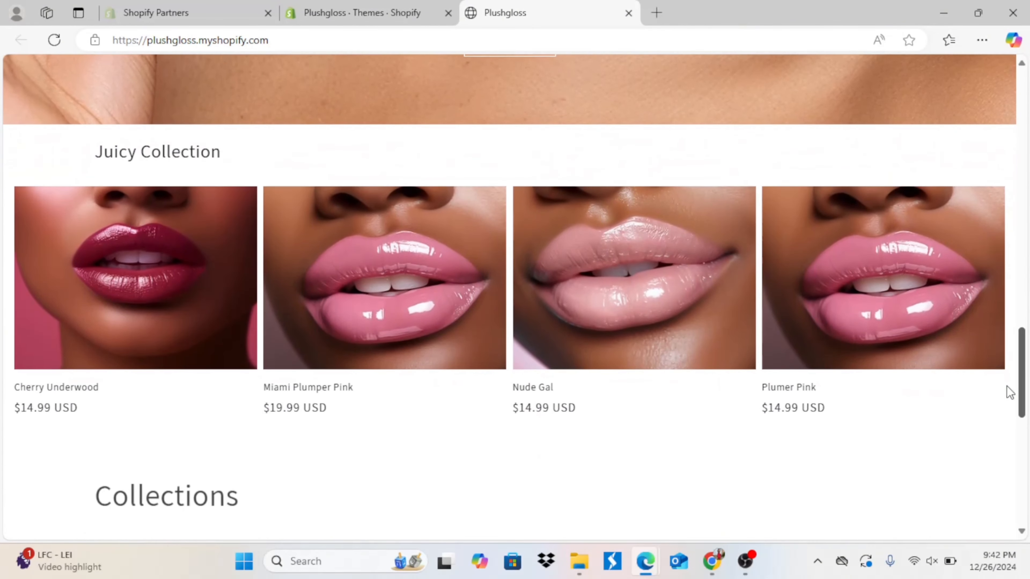
scroll(1008, 449, down, 5)
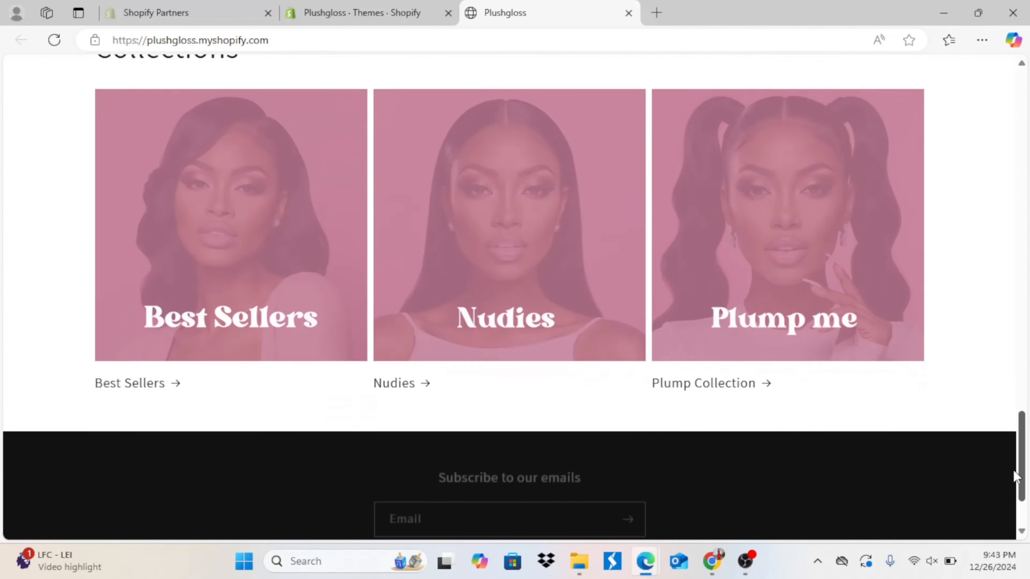
key(ctrl+w)
- Set the headings font to Fjalla One in the Dawn theme's typography settings and save the change
click(905, 360)
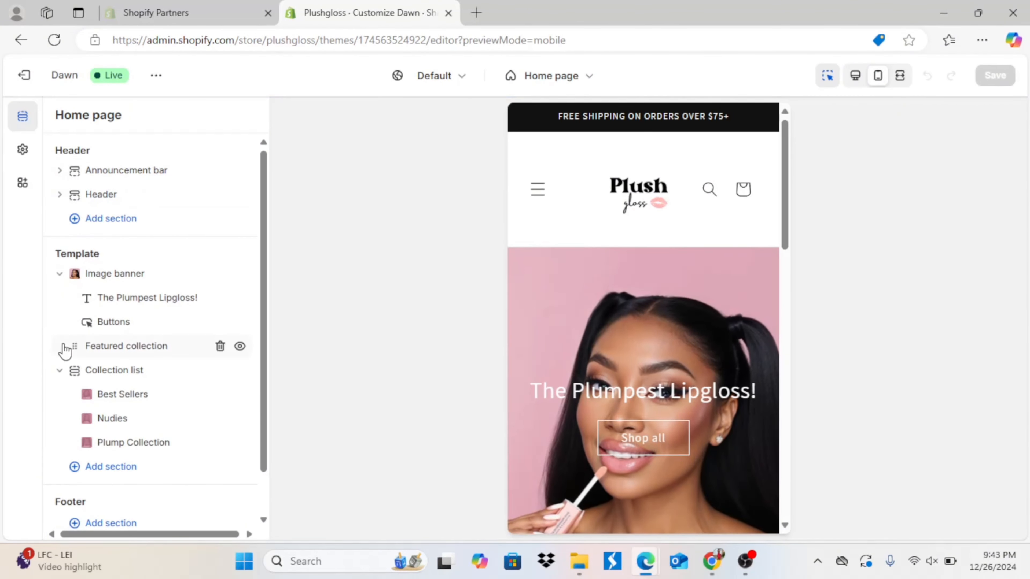
click(24, 152)
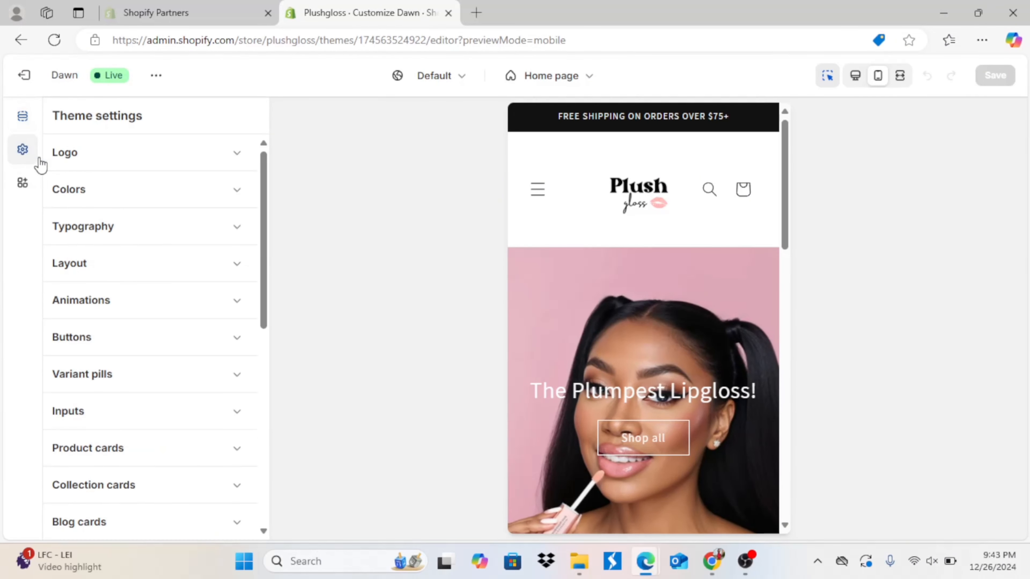
click(205, 228)
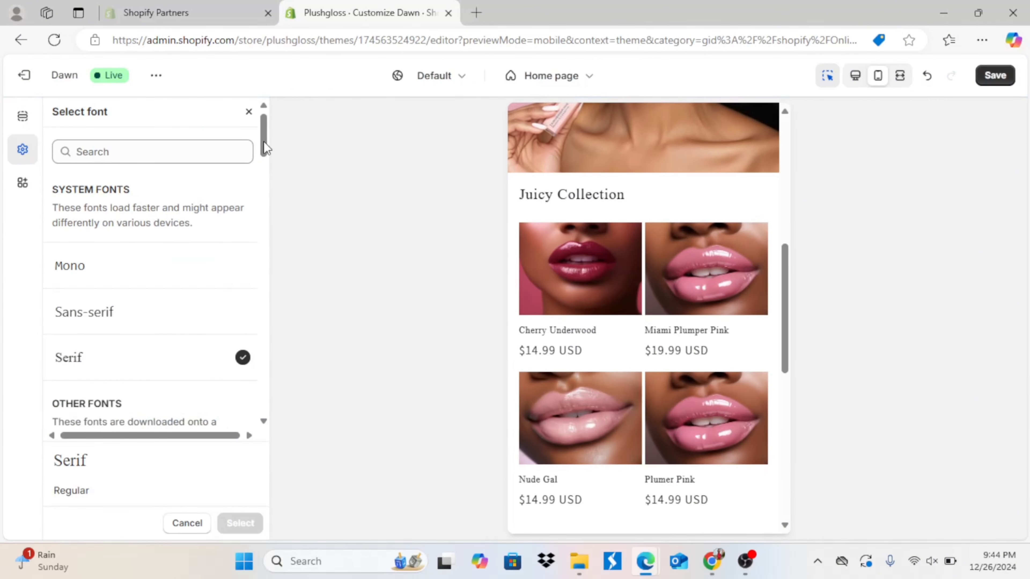
drag(263, 141, 281, 406)
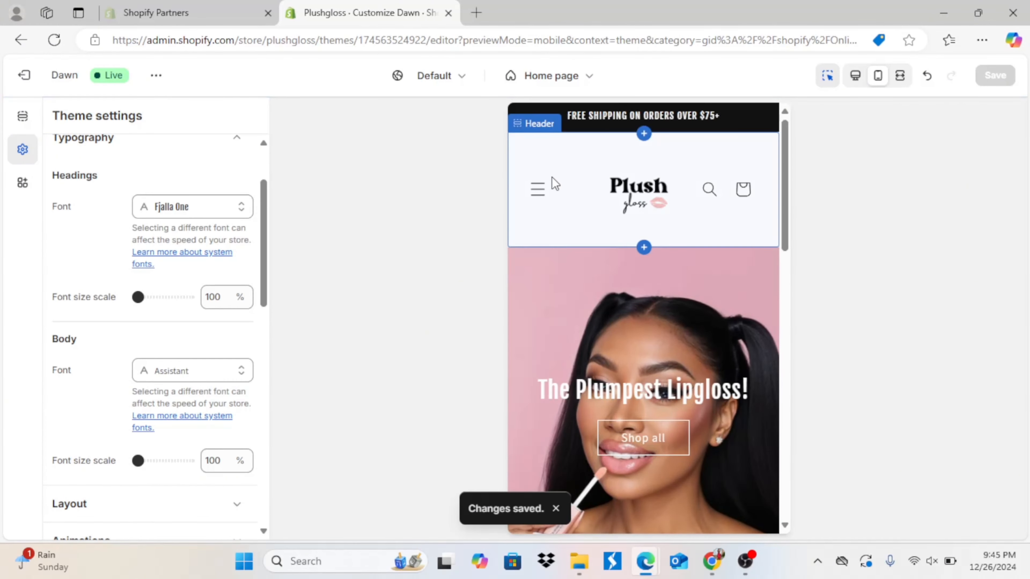
- Check the navigation menu in the mobile preview, then open its Contact page and examine the page's whole length
click(539, 195)
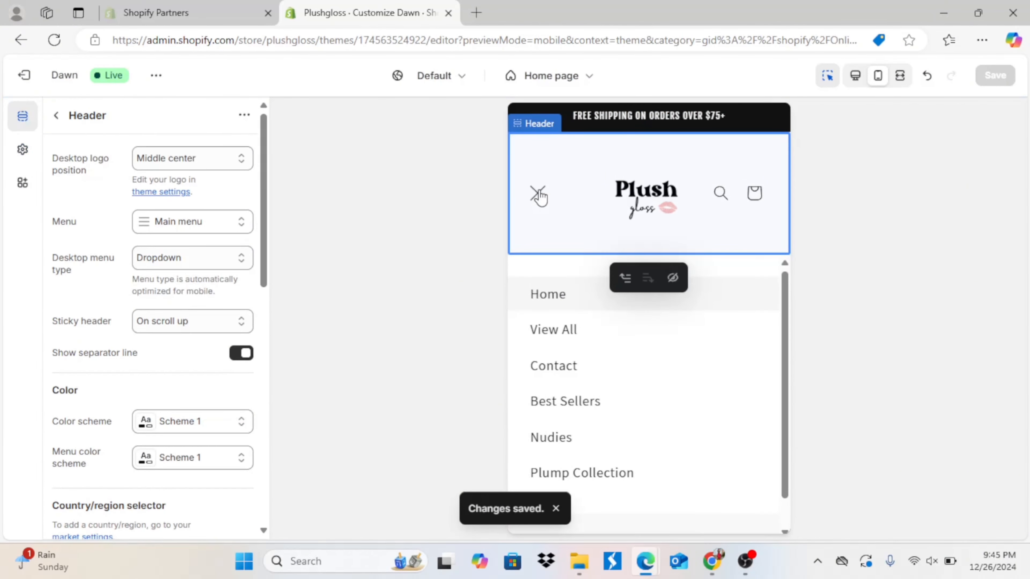
click(539, 195)
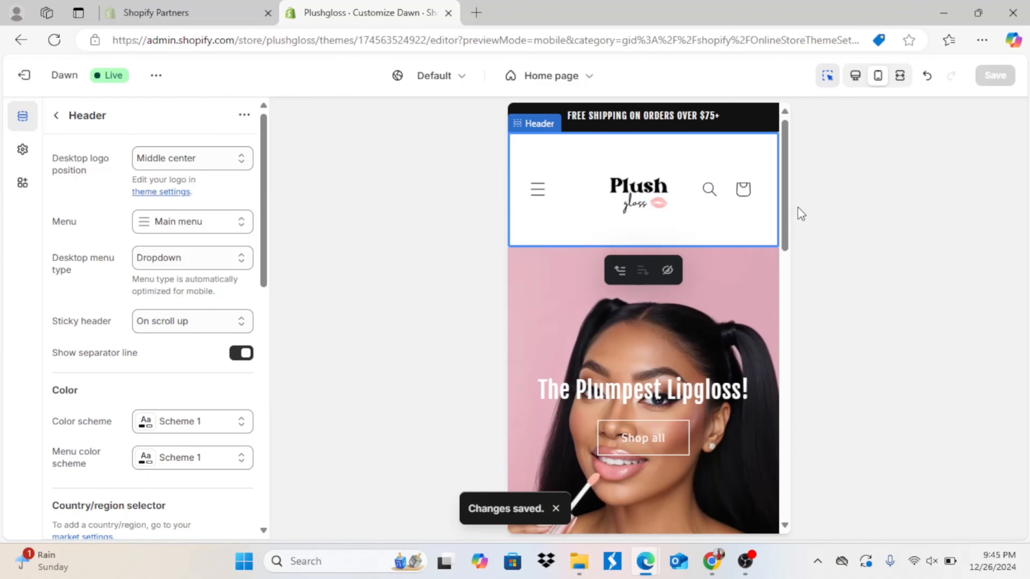
scroll(786, 206, down, 2)
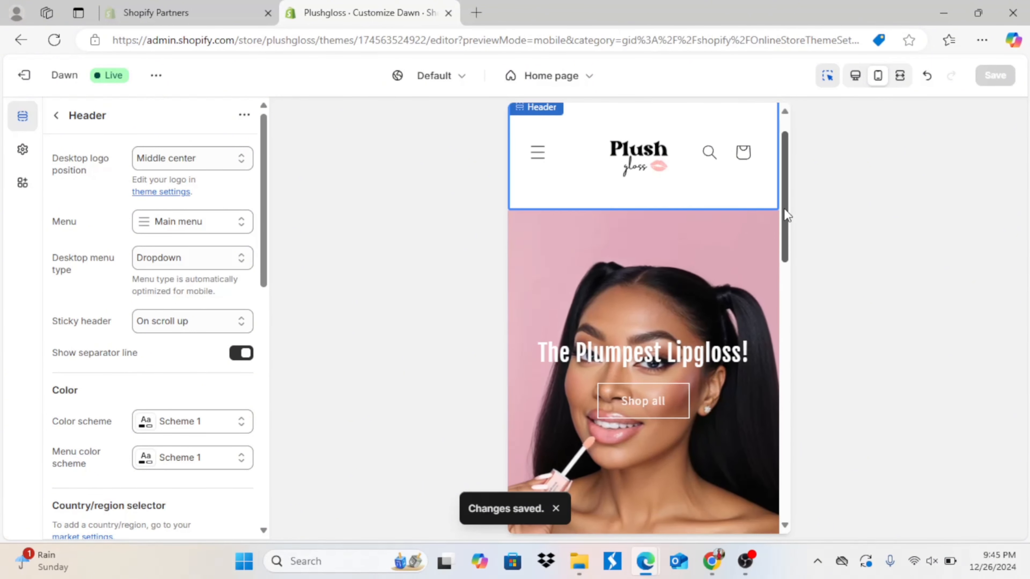
scroll(793, 179, up, 2)
click(540, 191)
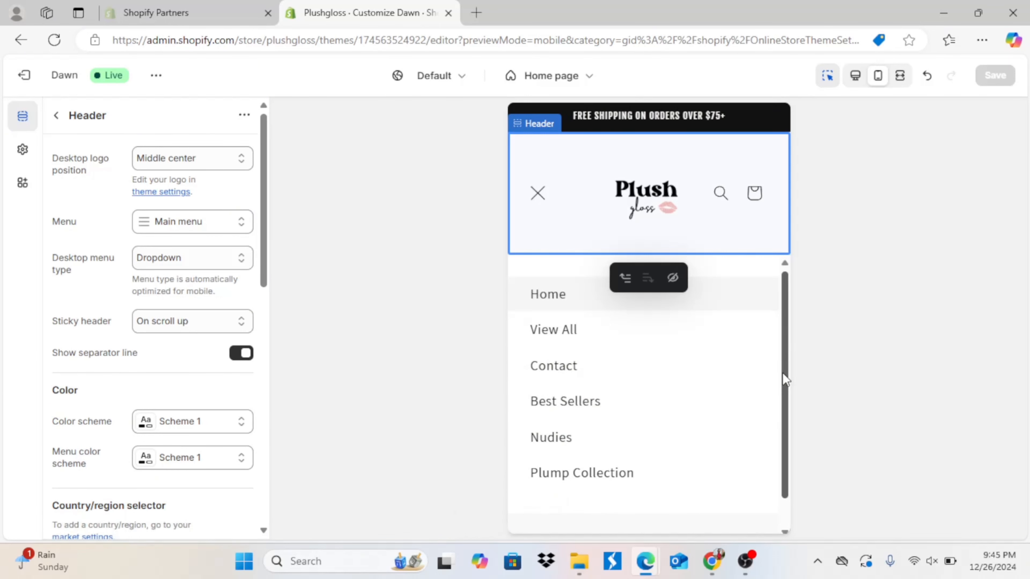
drag(783, 375, 779, 426)
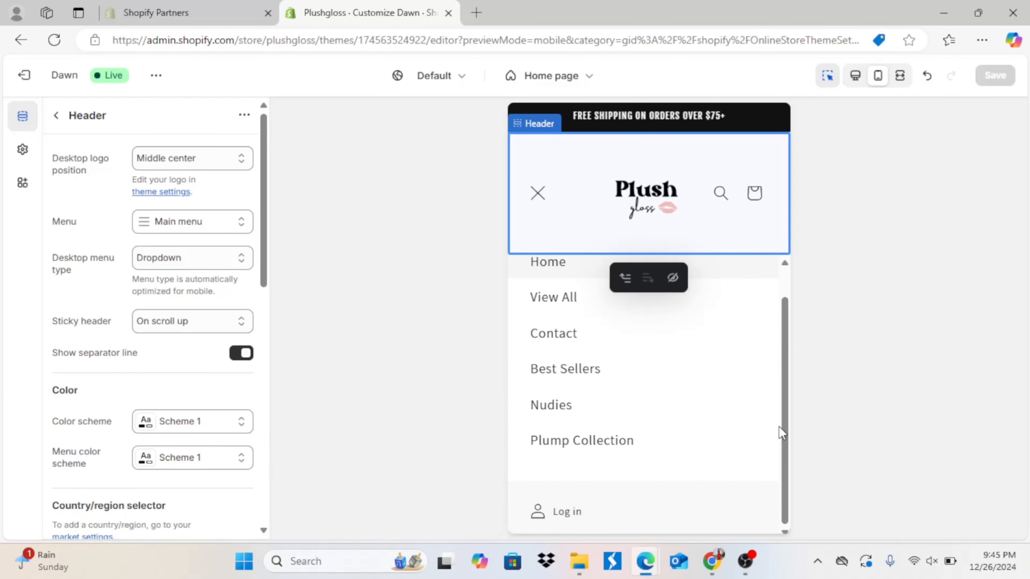
click(567, 345)
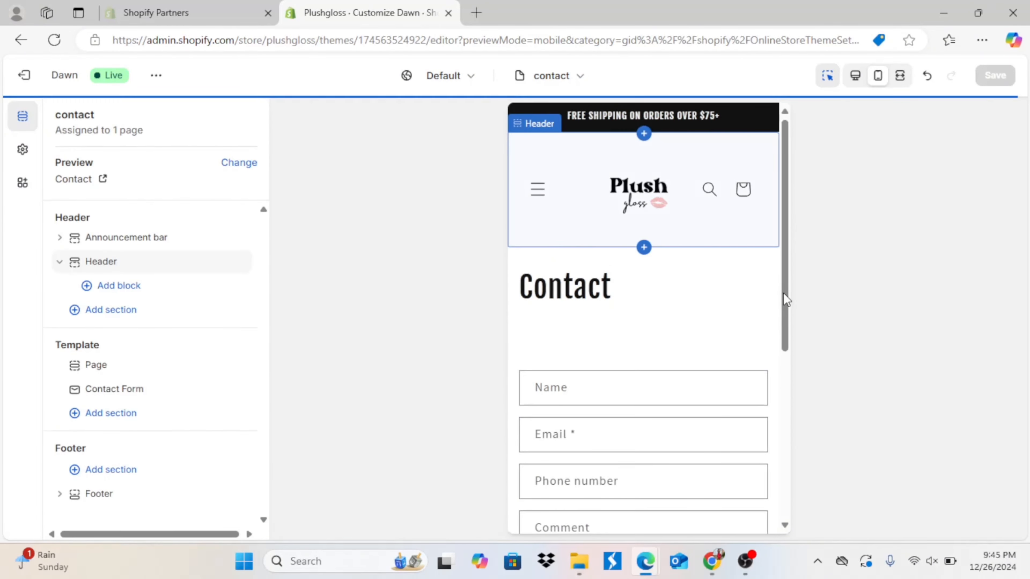
drag(786, 303, 793, 525)
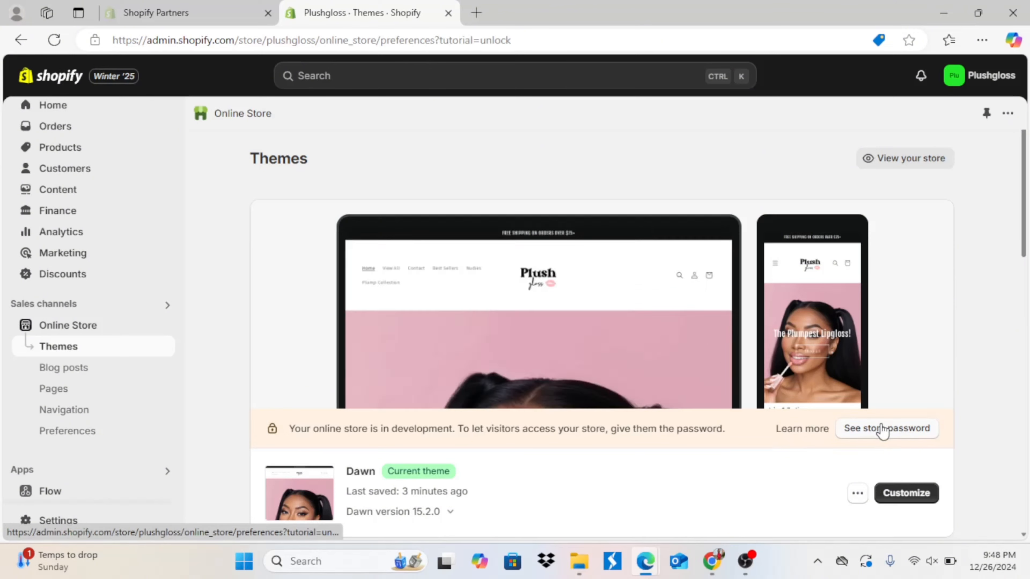
- Look up the store password in the online store's password protection preferences
click(881, 429)
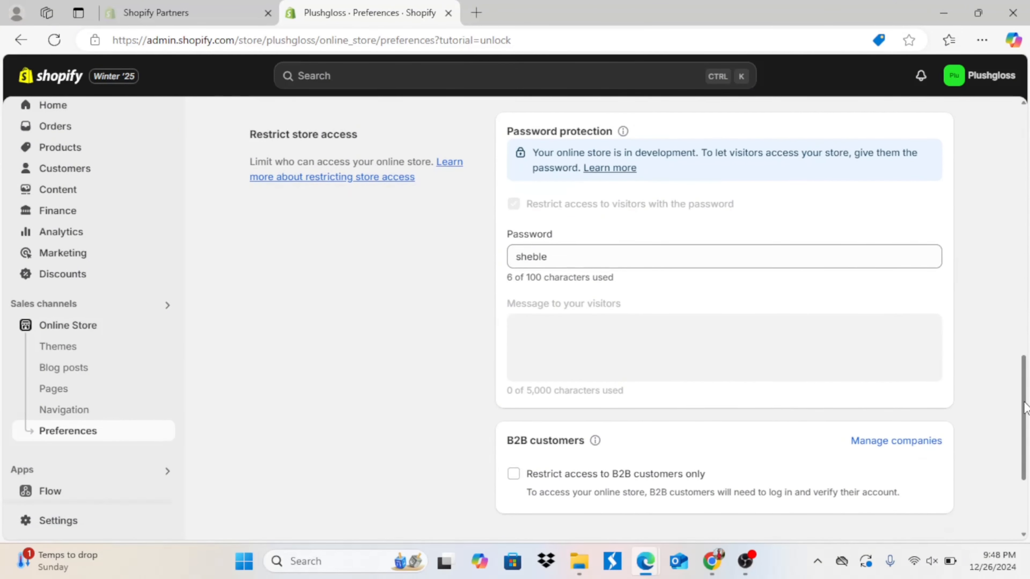
drag(1026, 408, 1027, 182)
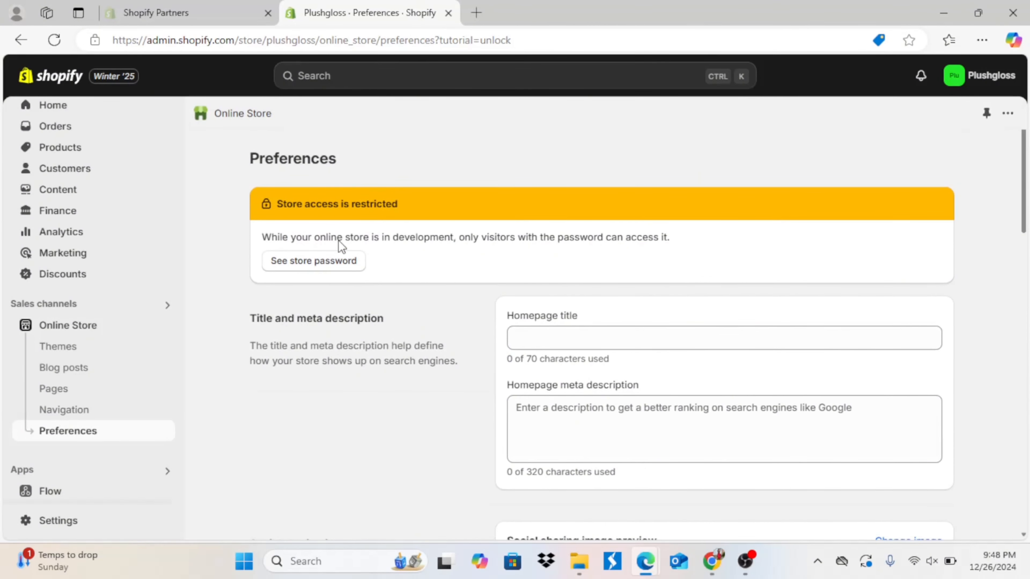
click(314, 268)
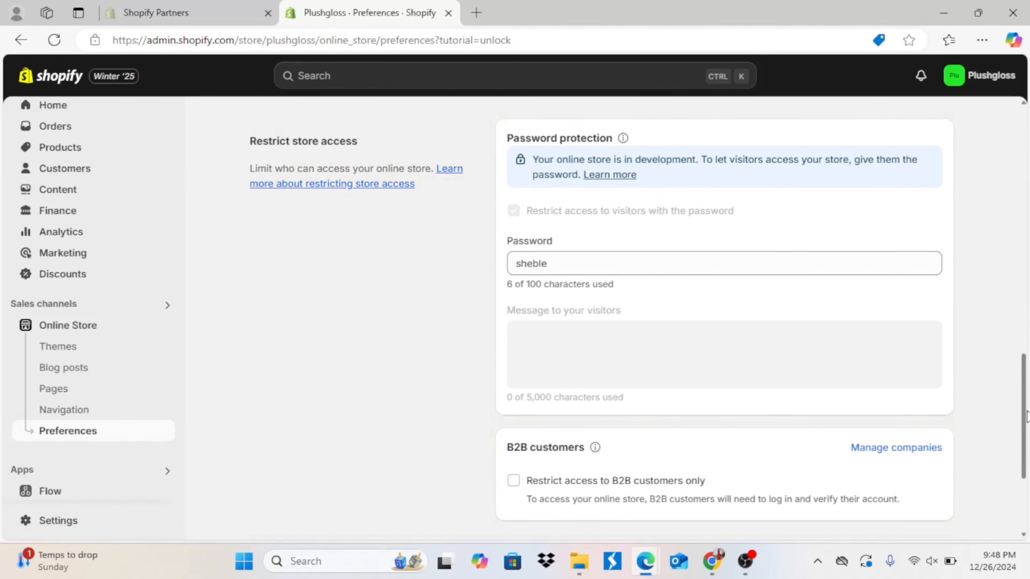
drag(1027, 416, 1024, 372)
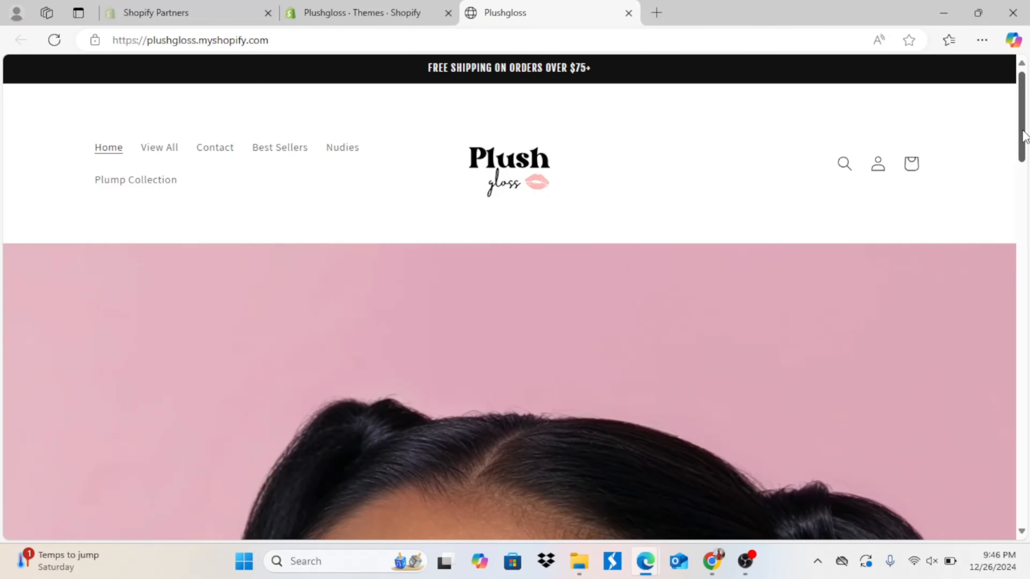
- Review the storefront's home page with the new heading font down to the footer
drag(1023, 121, 989, 525)
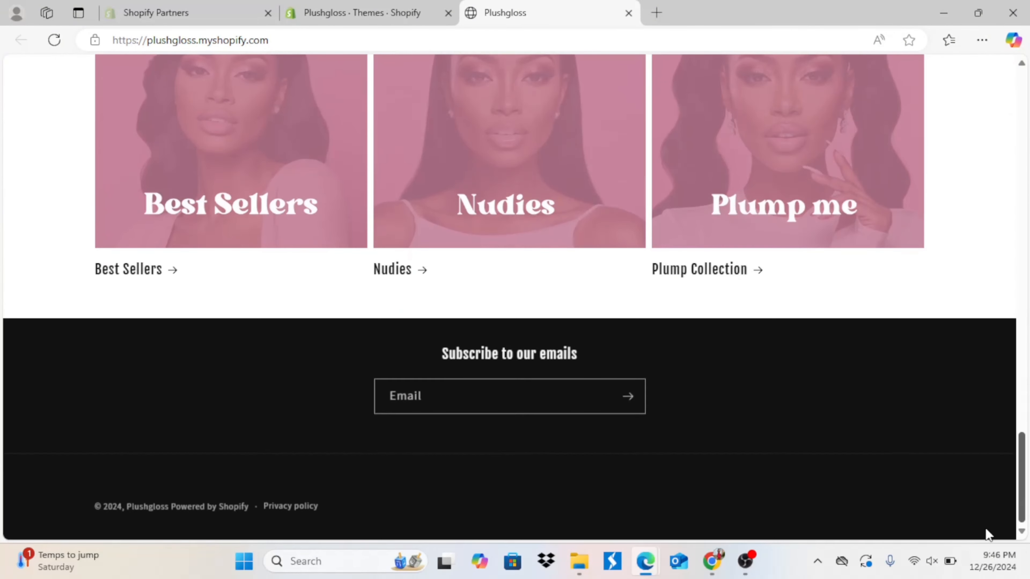